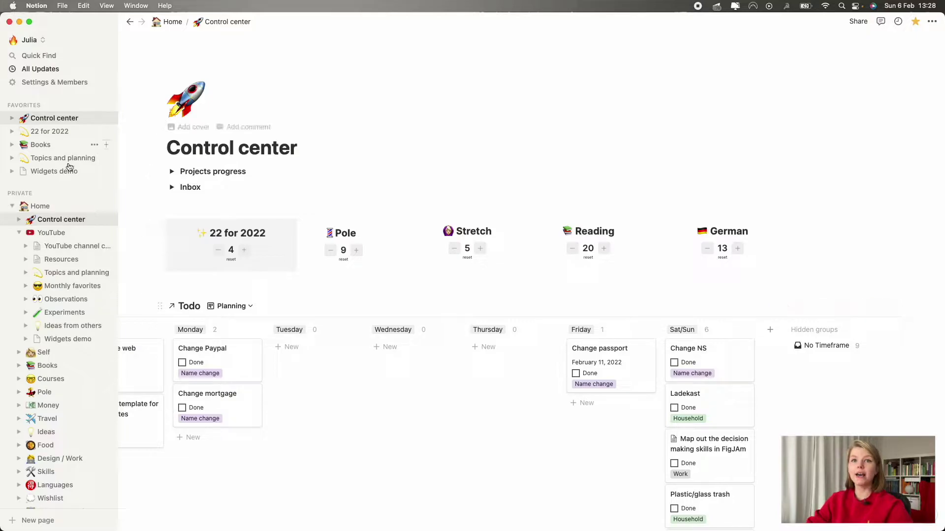
- Open the Widgets demo page and start it as an empty page
click(54, 172)
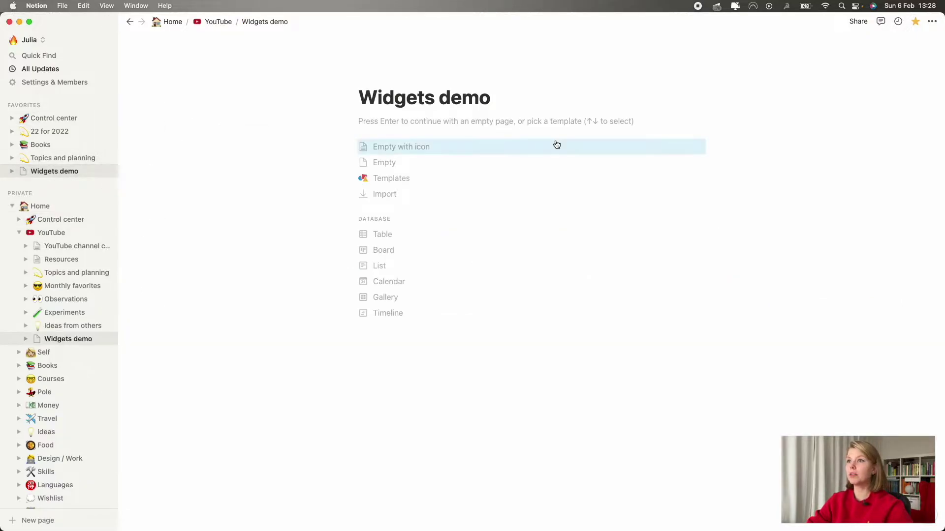
click(520, 120)
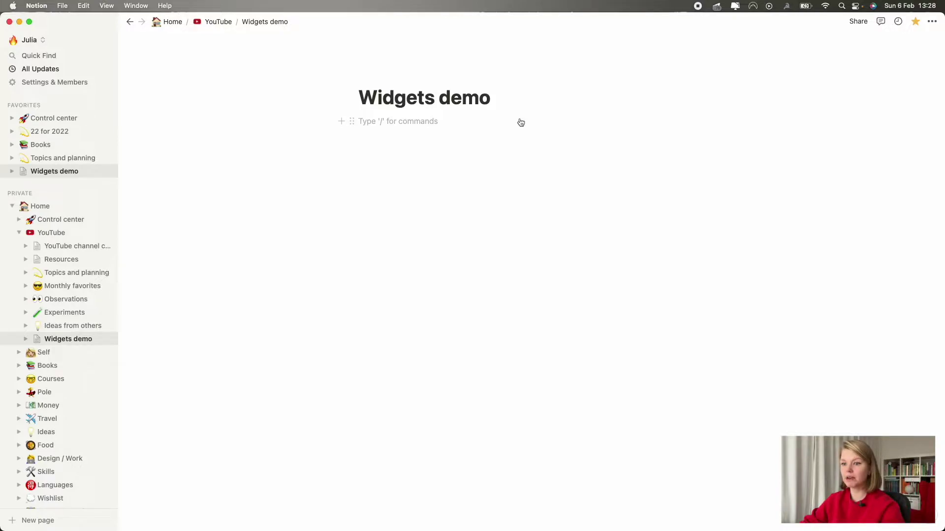
- Switch to Indify in Chrome and examine the available widgets in alphabetical order
key(super+Tab)
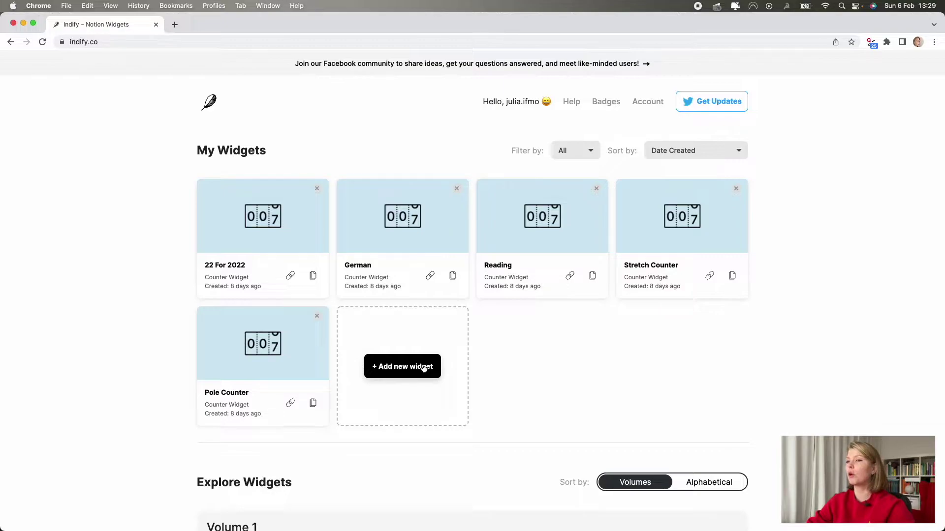
click(423, 367)
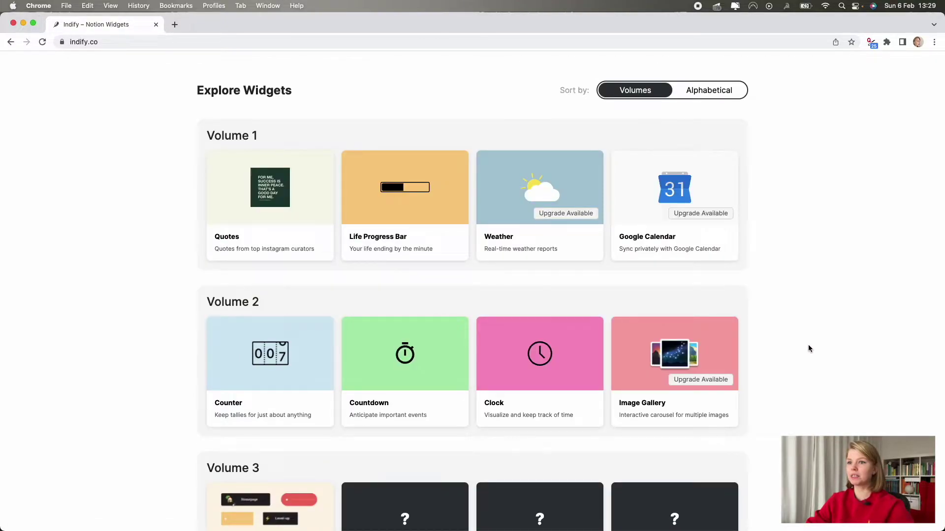
scroll(806, 350, down, 2)
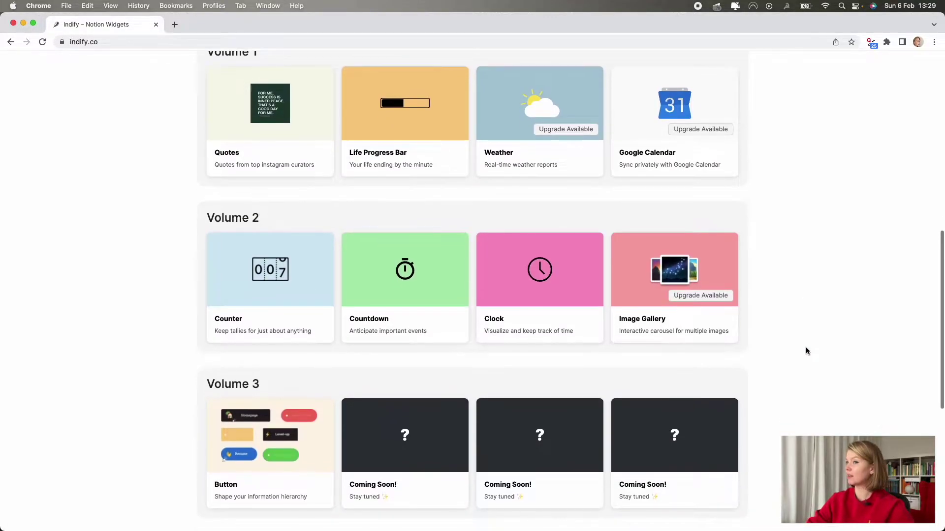
scroll(806, 350, down, 1)
scroll(805, 351, up, 4)
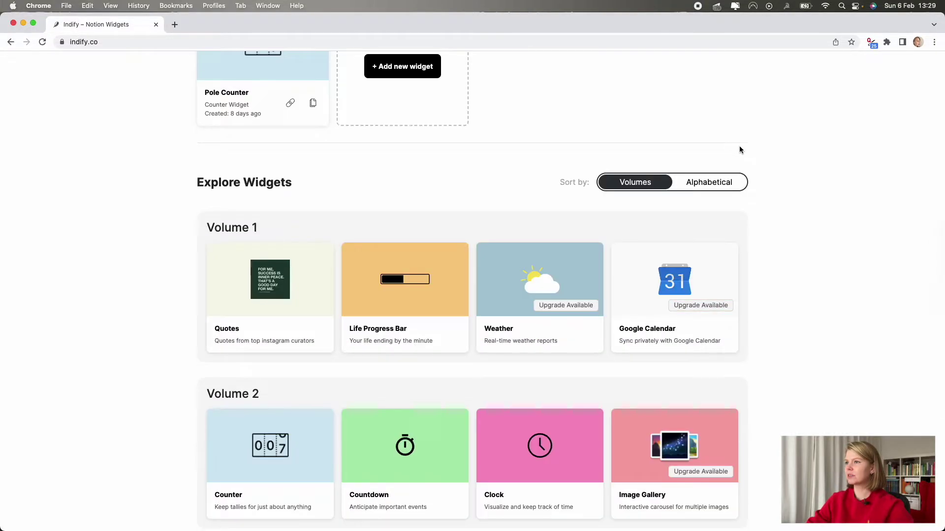
click(709, 184)
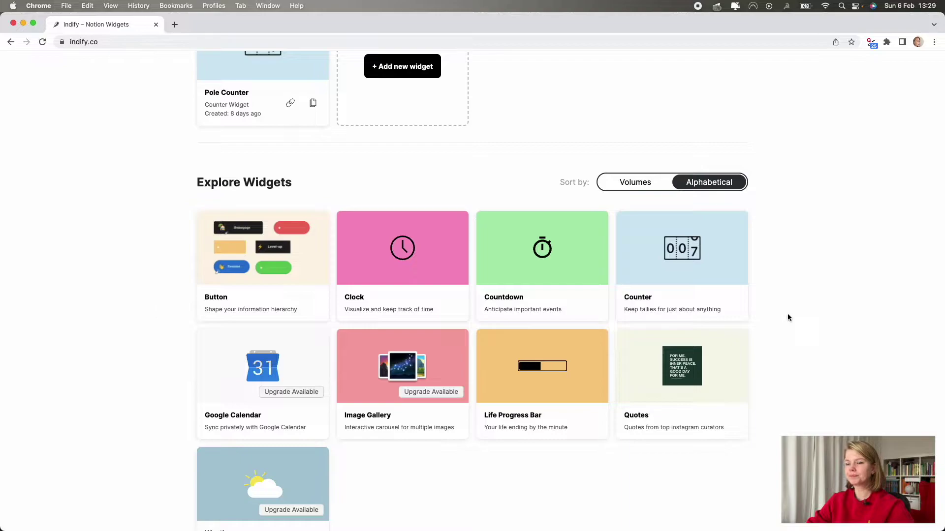
scroll(788, 317, down, 2)
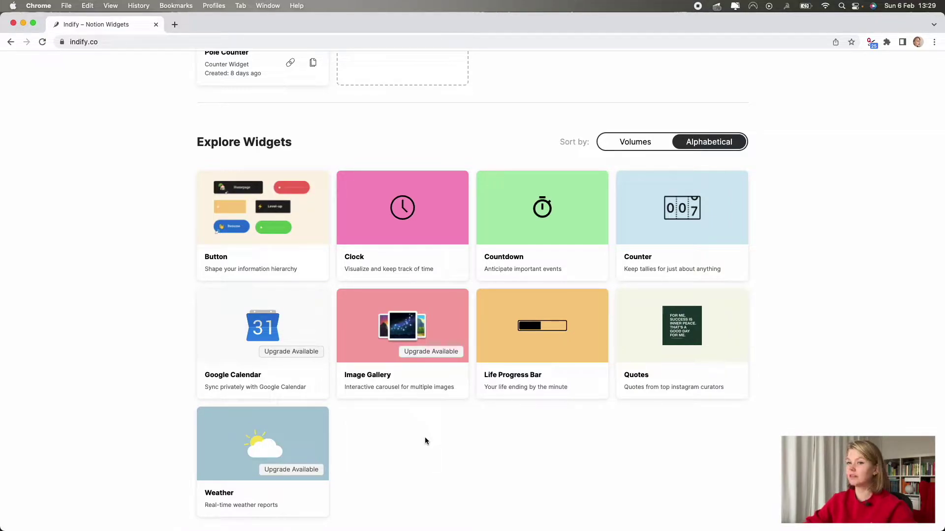
scroll(425, 441, up, 1)
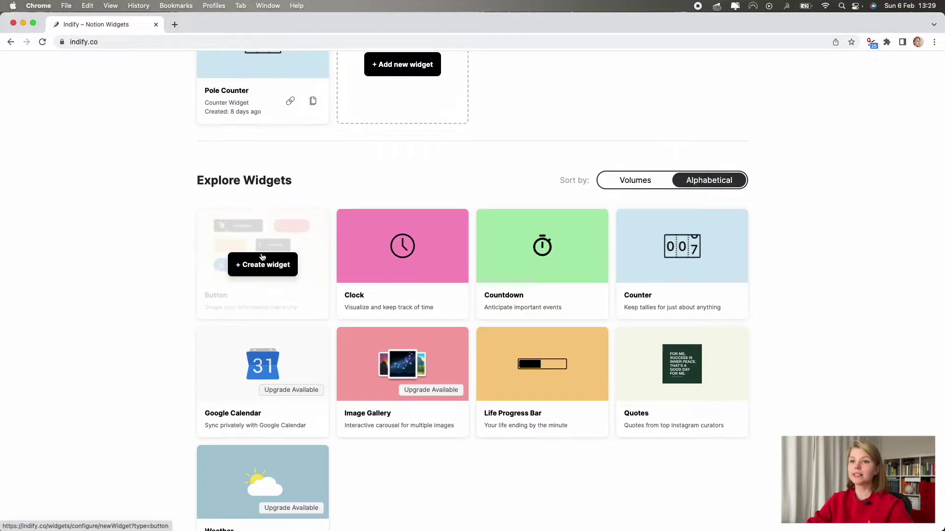
- Create a Button widget and give its button a rocket icon and the text Dashboard
click(263, 256)
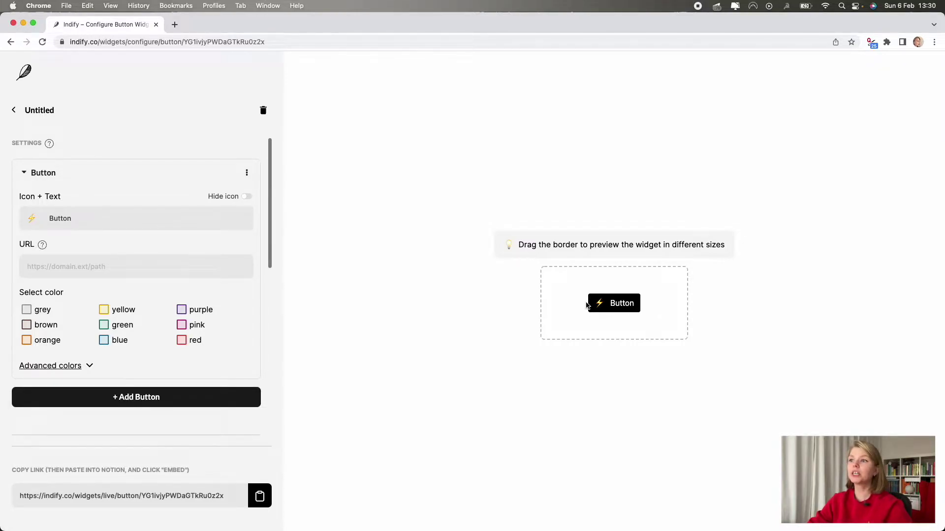
click(32, 218)
click(206, 183)
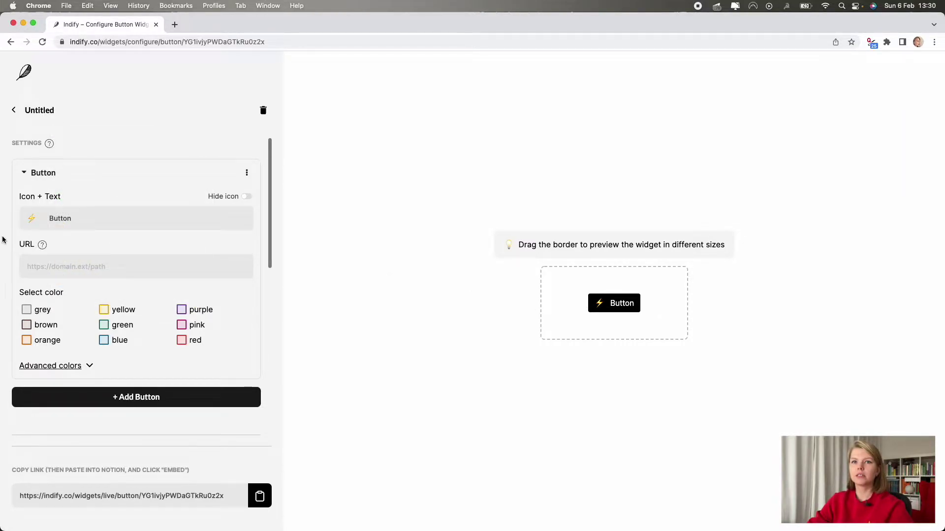
click(31, 221)
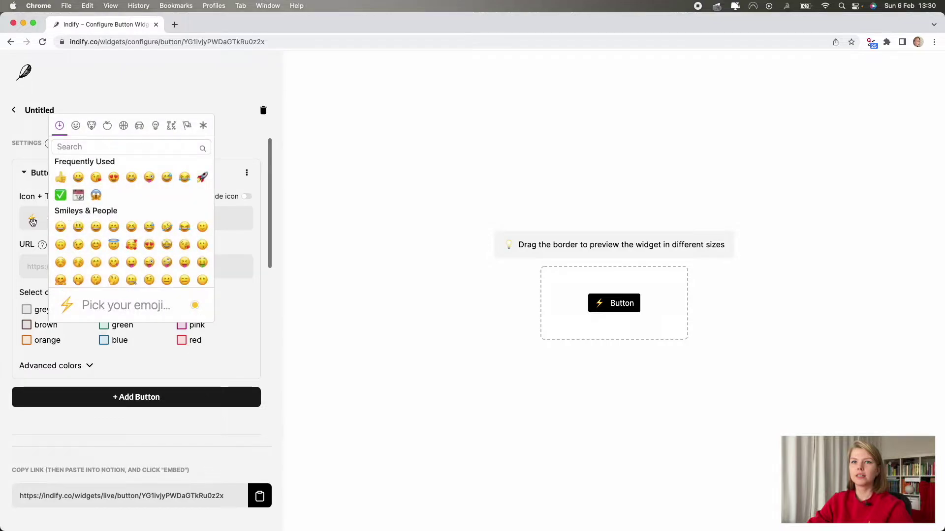
click(201, 178)
double_click(60, 219)
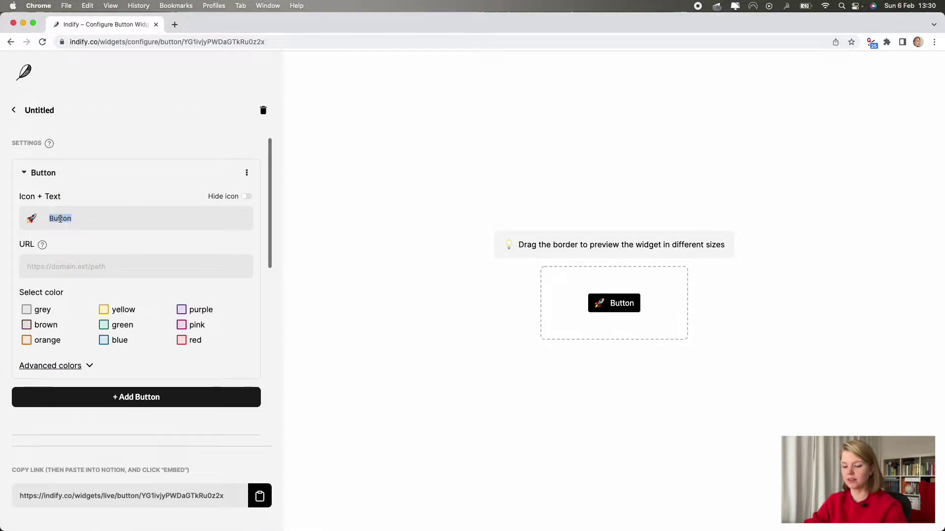
text(Dashboard)
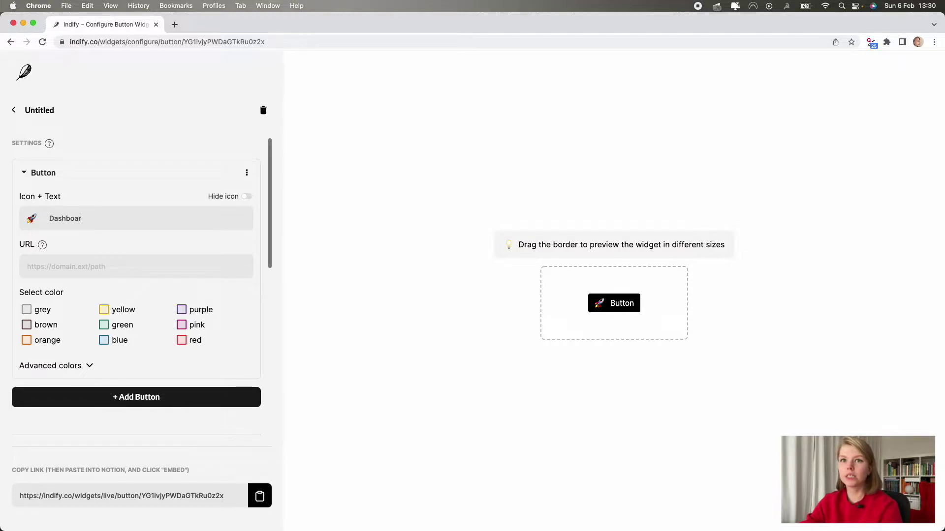
- Copy the link of the Control center page in Notion and paste it as the Dashboard button's URL in Indify
click(112, 269)
key(super+Tab)
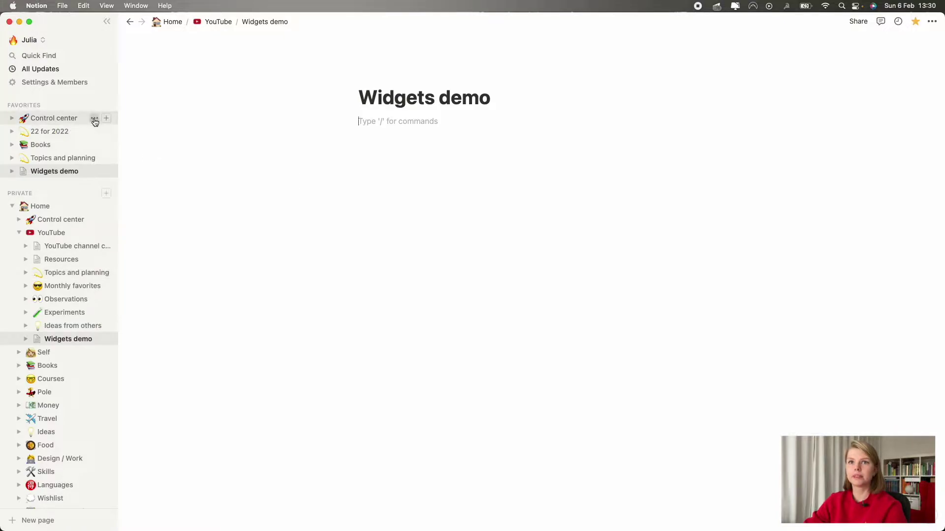
click(104, 118)
click(127, 142)
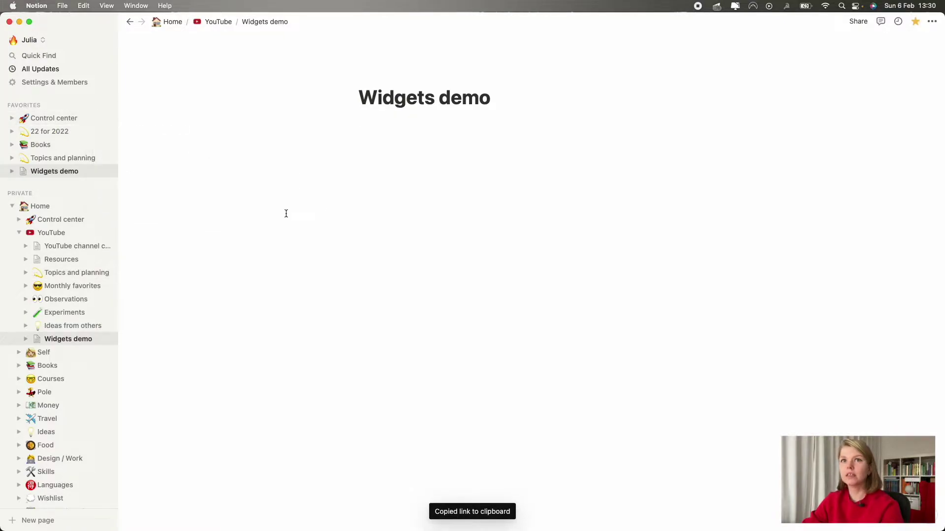
key(super+Tab)
click(57, 269)
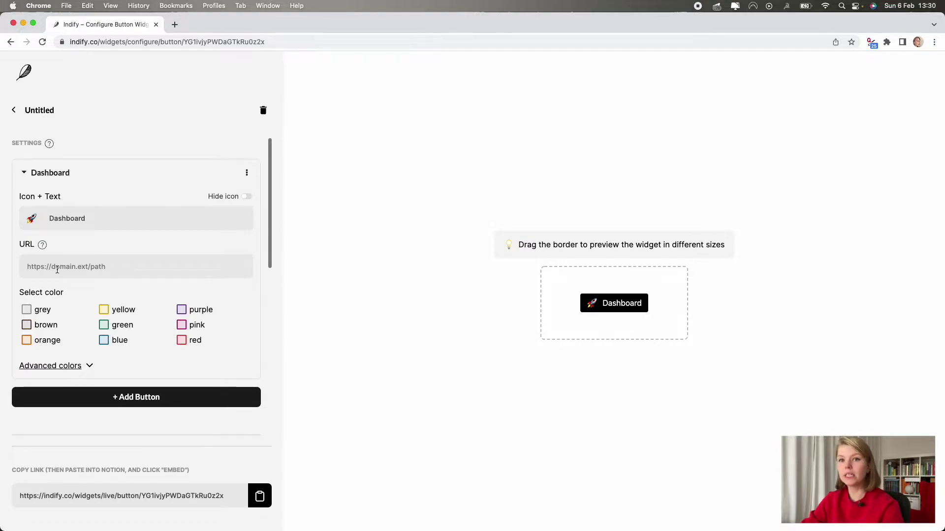
key(super+v)
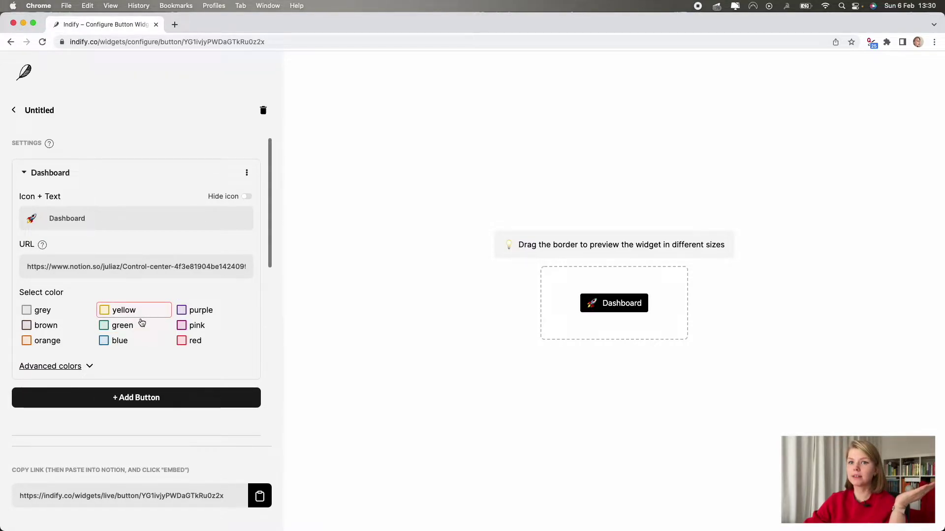
- Set the Dashboard button's color to blue and review its advanced color options
click(141, 328)
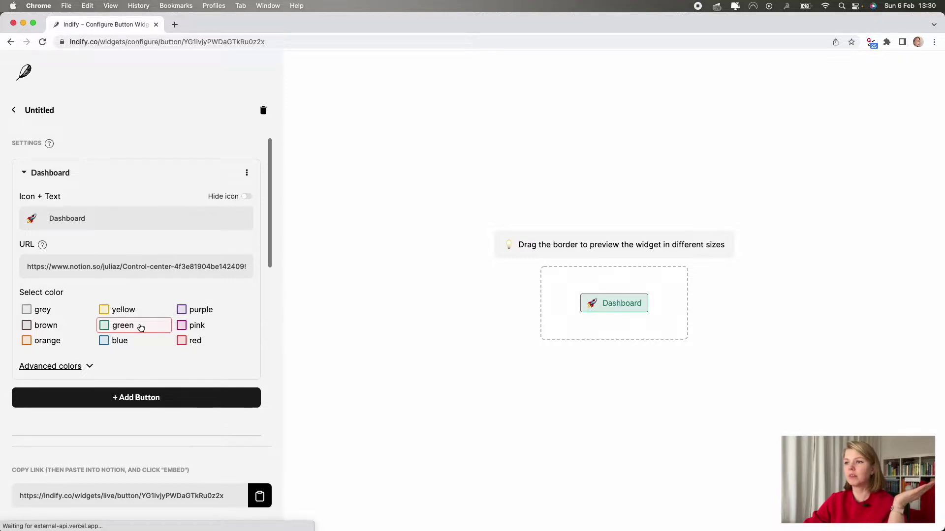
click(130, 347)
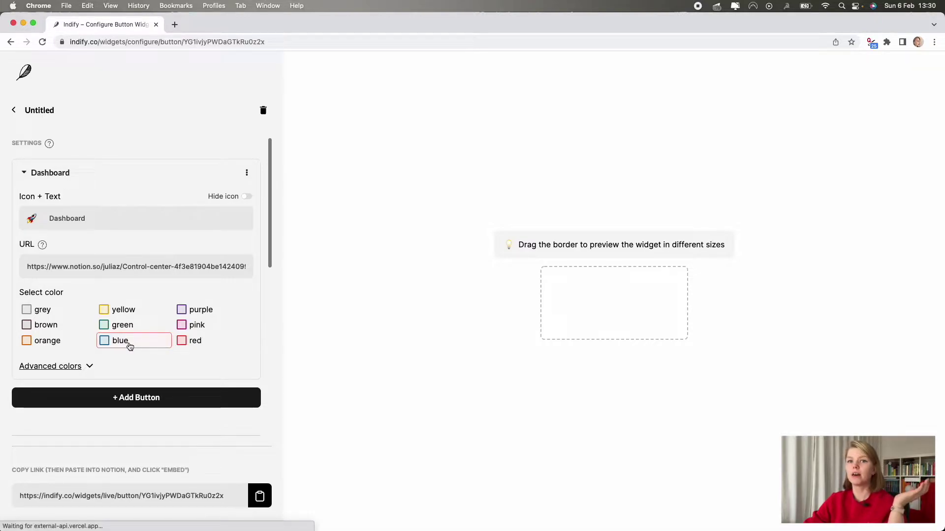
click(78, 368)
scroll(183, 363, down, 5)
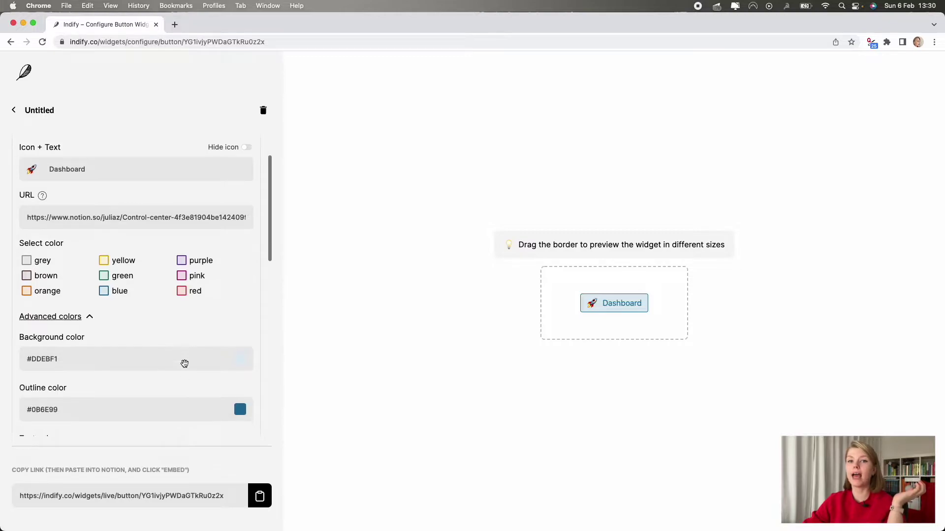
click(241, 298)
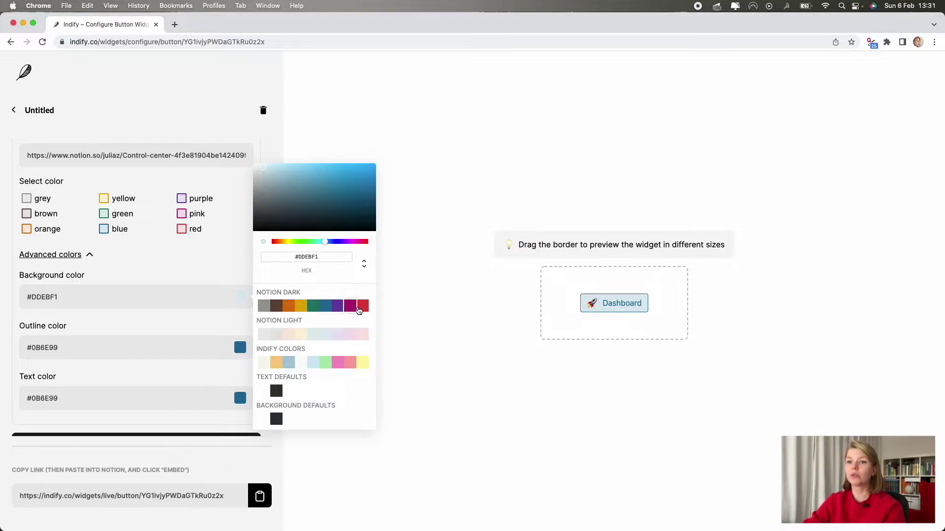
click(393, 366)
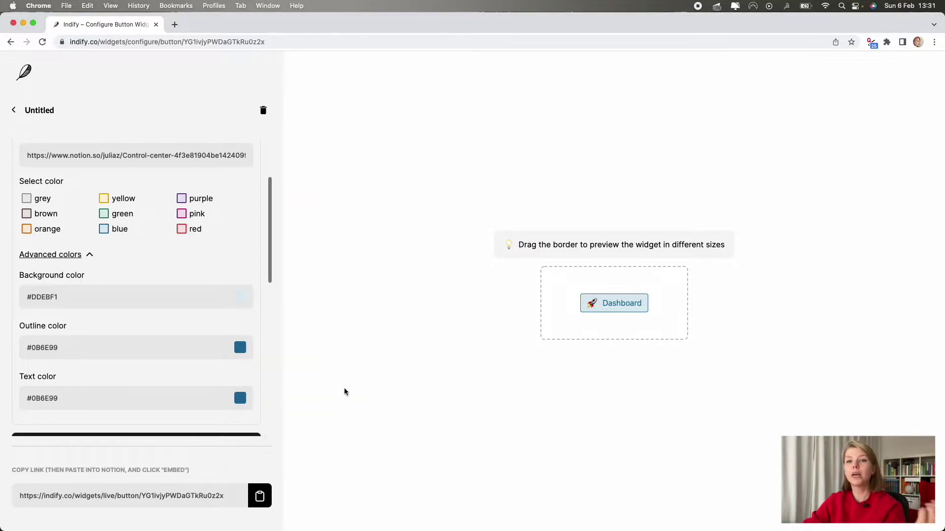
double_click(35, 296)
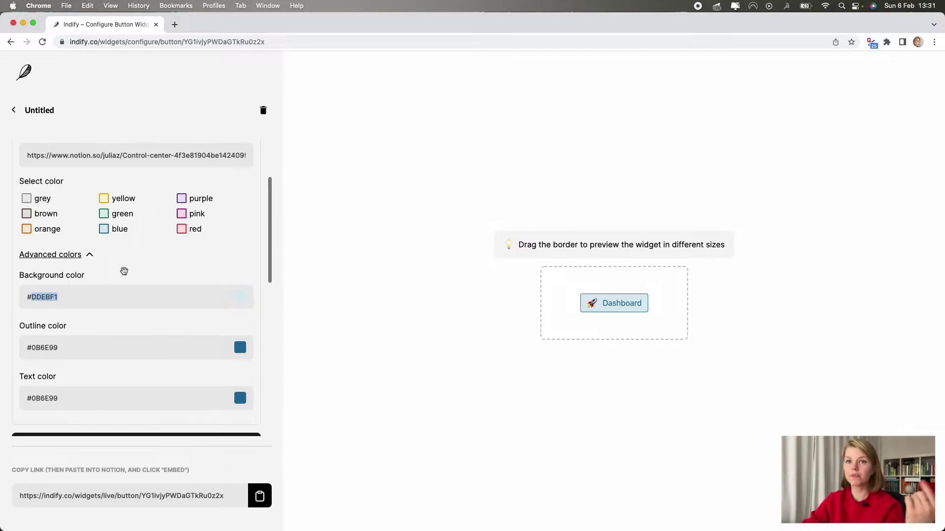
click(79, 256)
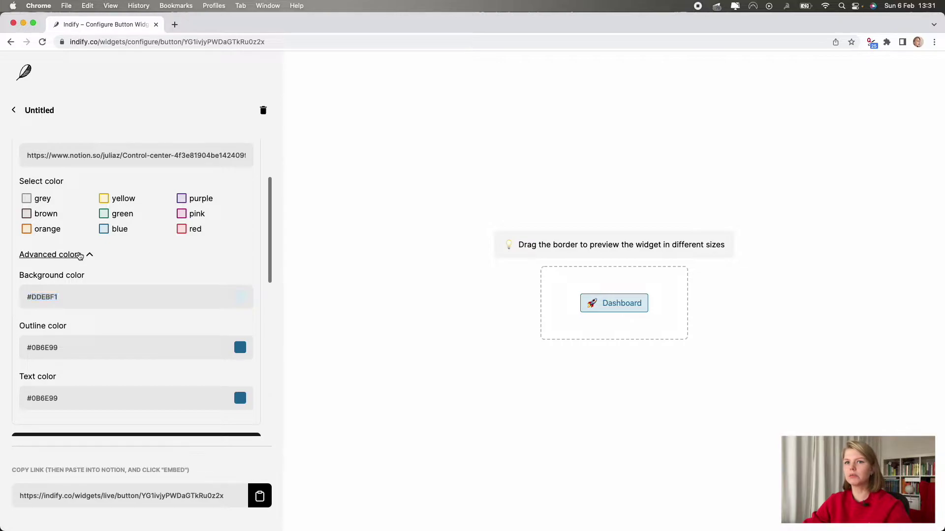
- Add a second button to the widget and set its text to "22 for 2022"
click(195, 280)
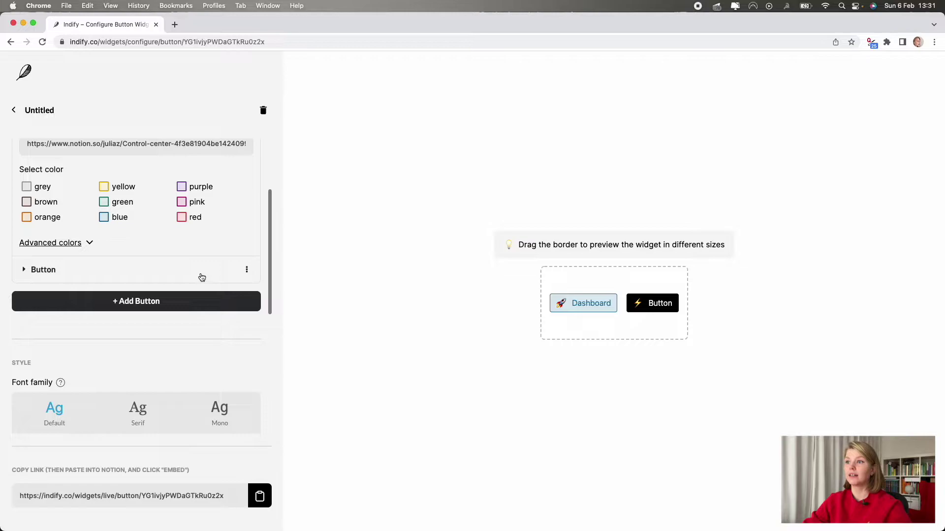
click(25, 270)
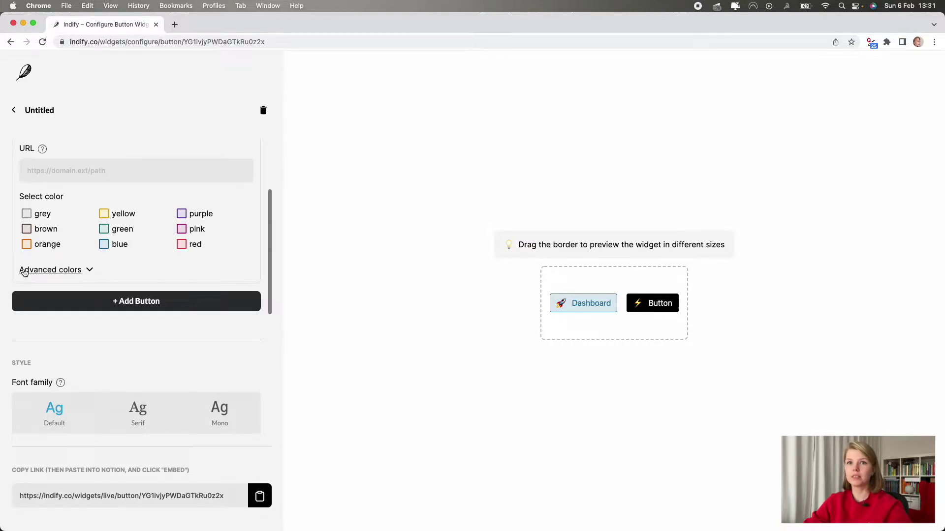
scroll(24, 272, up, 5)
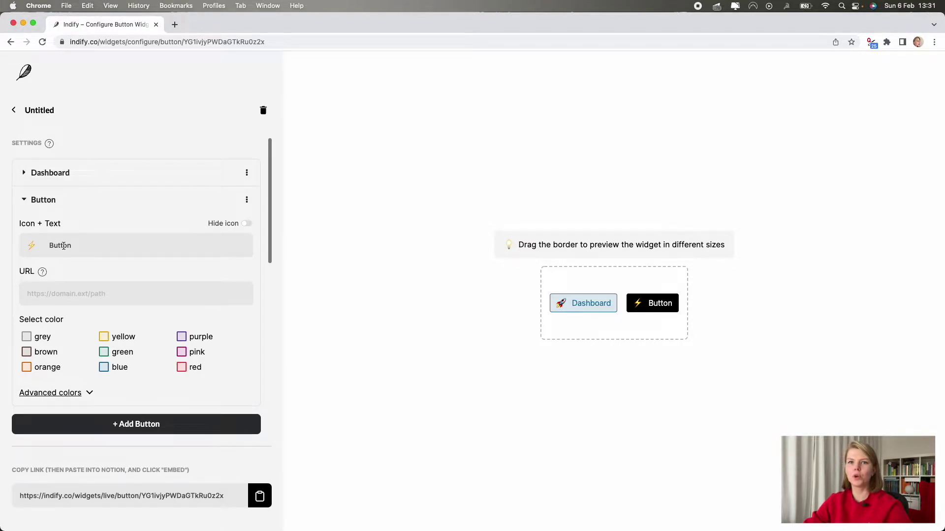
double_click(63, 246)
text(22)
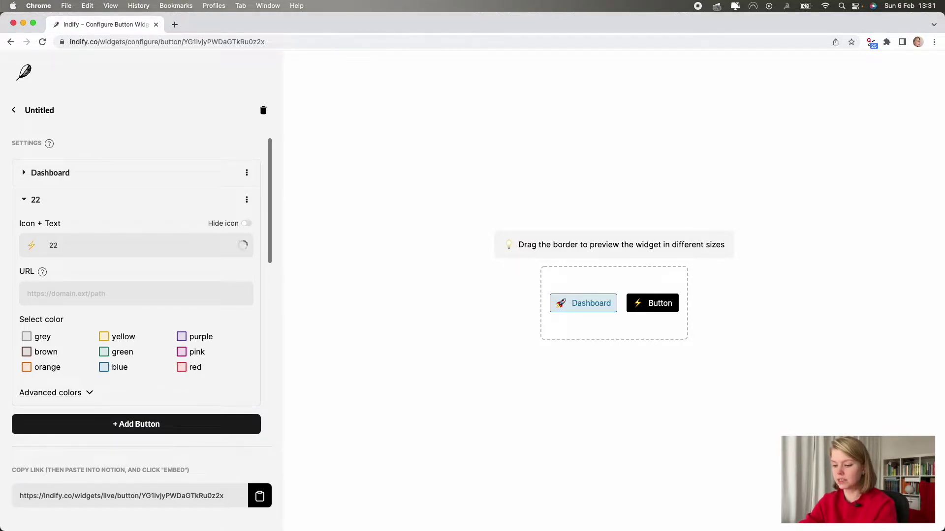
text( for 2022)
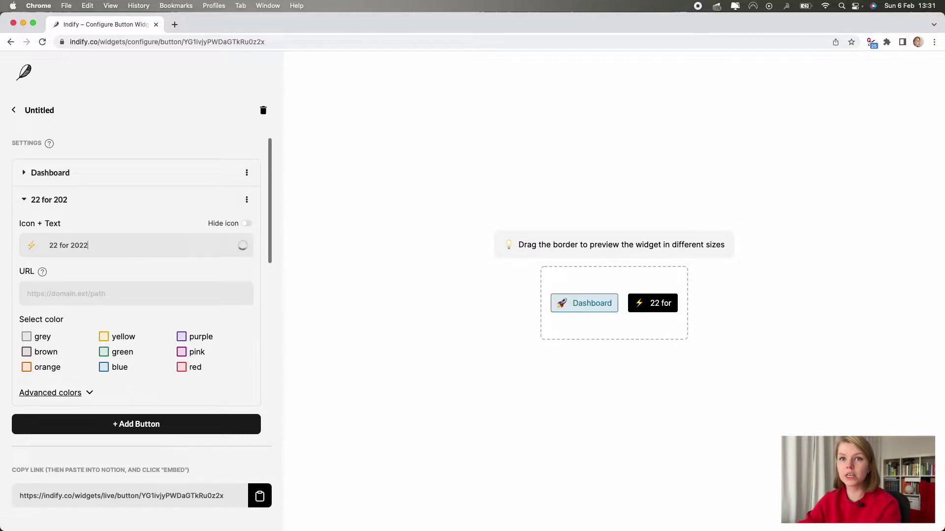
- Give the 22 for 2022 button the sparkles icon, found by searching for "star", and the grey color
click(31, 246)
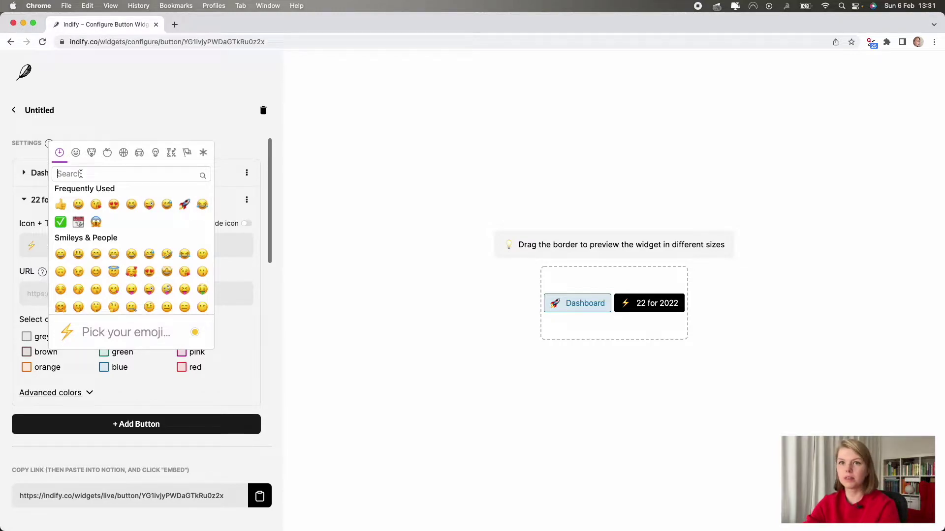
text(star)
click(80, 223)
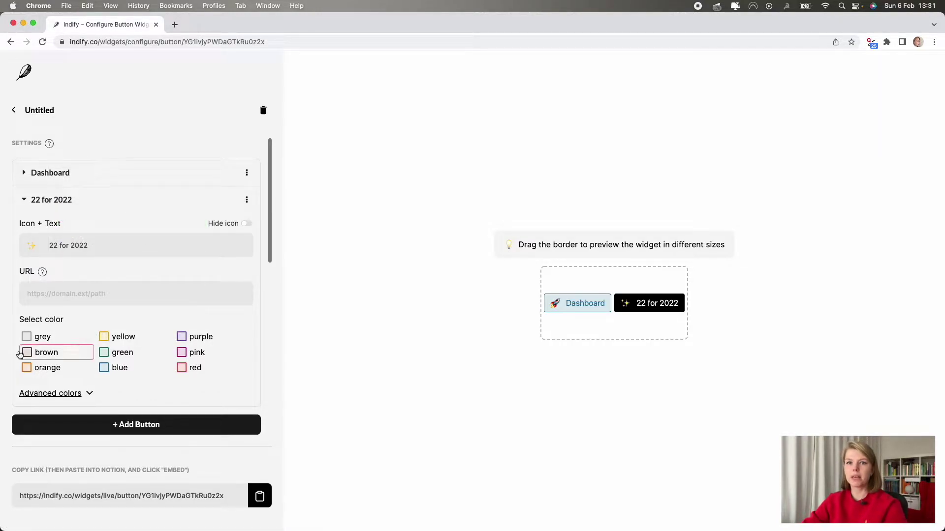
click(27, 339)
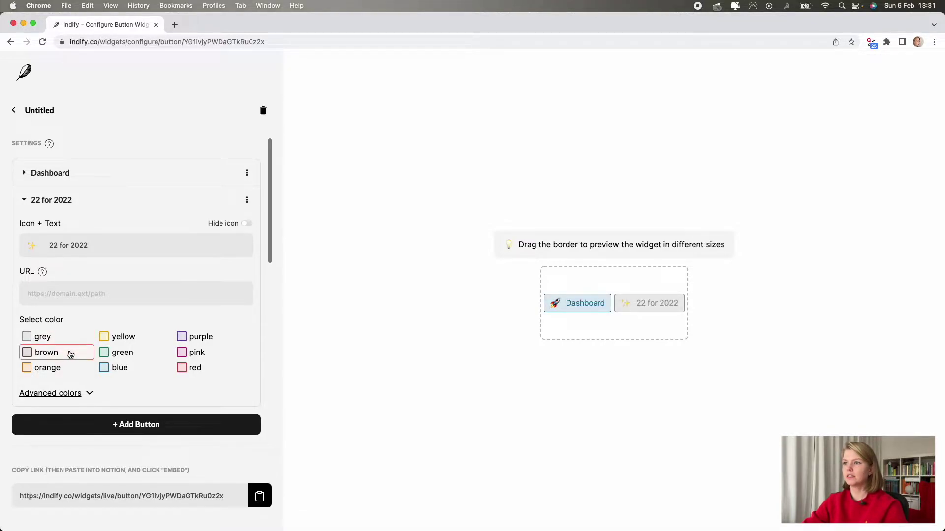
- Copy the 22 for 2022 button's background color #EBECED into its outline color in the advanced color options
click(89, 393)
scroll(95, 405, down, 2)
scroll(95, 405, down, 3)
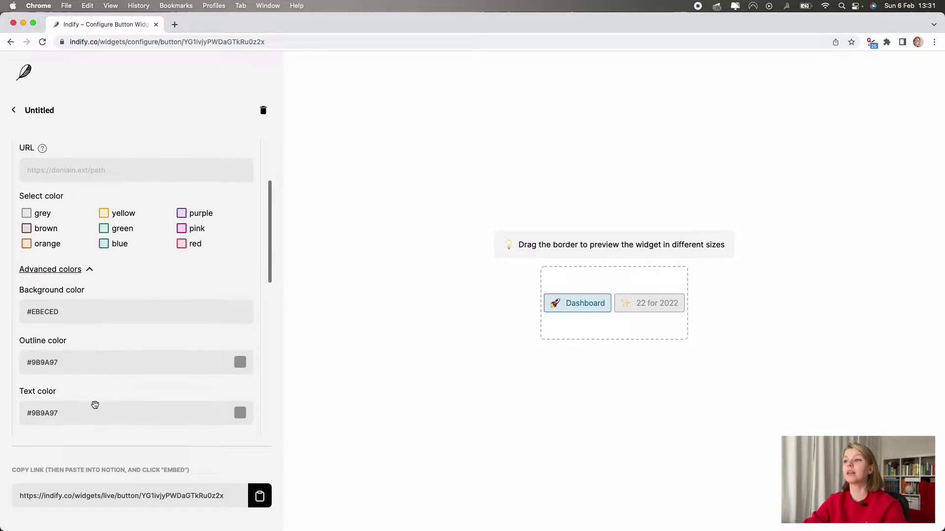
click(240, 363)
click(49, 313)
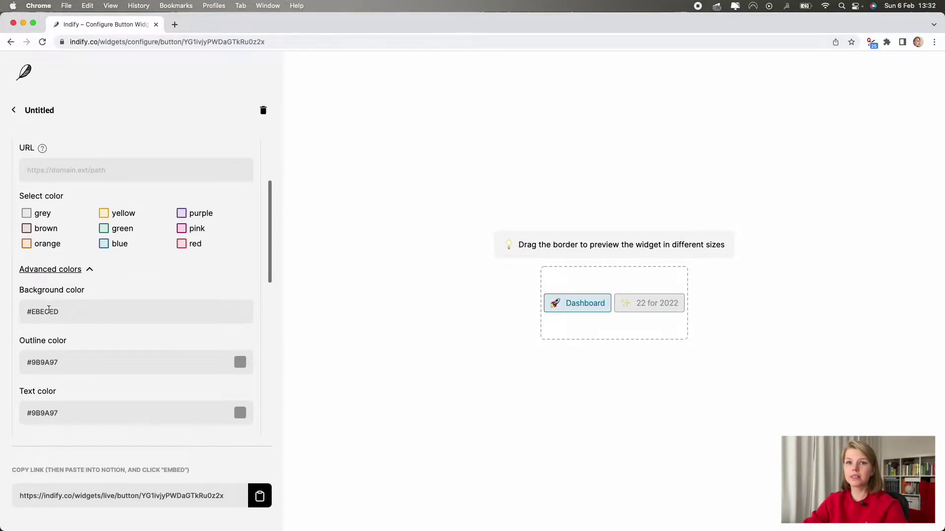
double_click(49, 314)
key(super+c)
double_click(42, 363)
key(super+v)
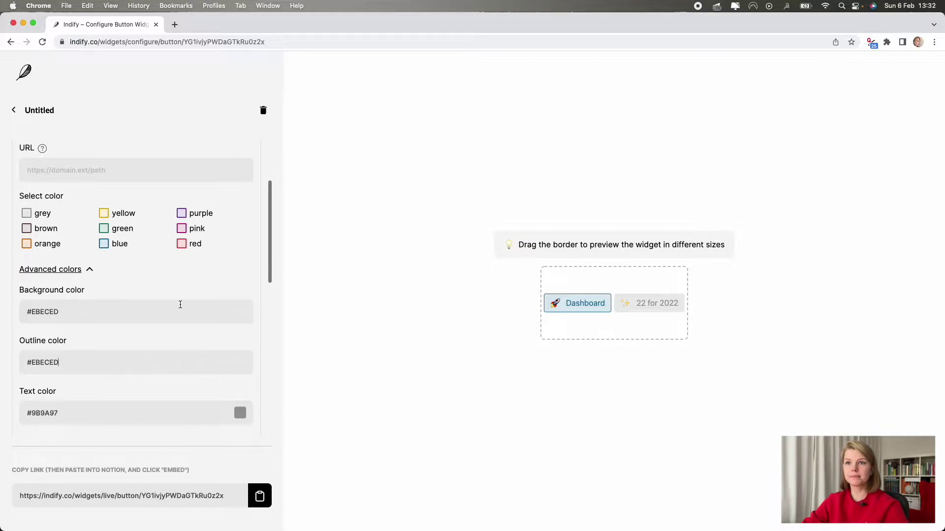
scroll(179, 303, down, 5)
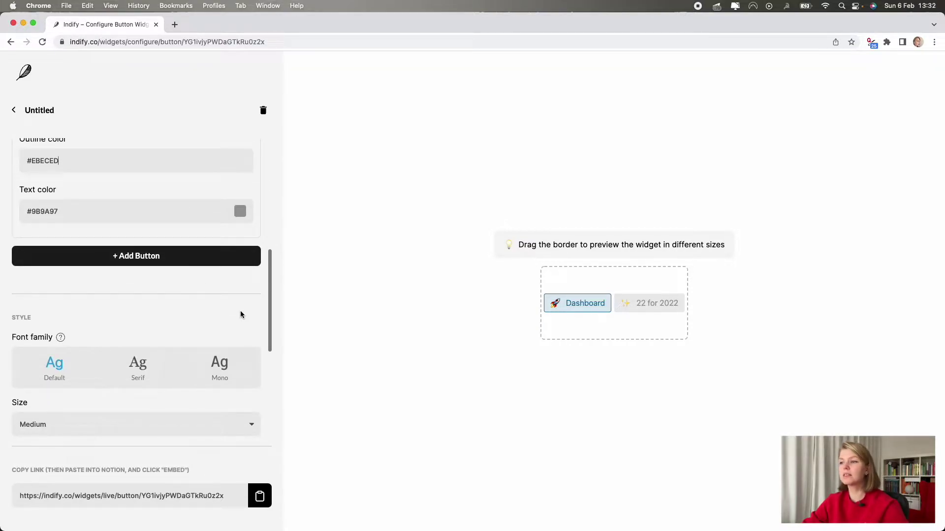
scroll(240, 315, up, 1)
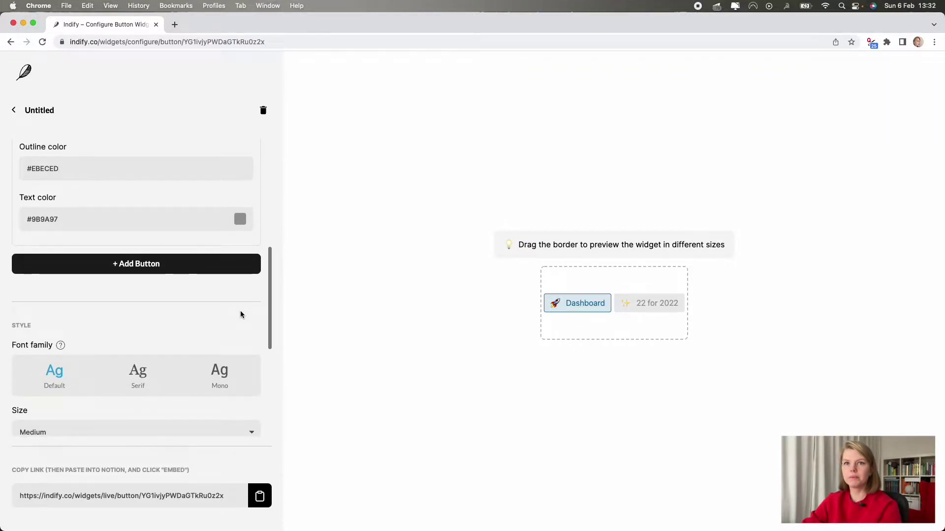
- Switch to Notion, copy the link of the 22 for 2022 page, and return to the button settings in Indify
key(super+Tab)
click(96, 131)
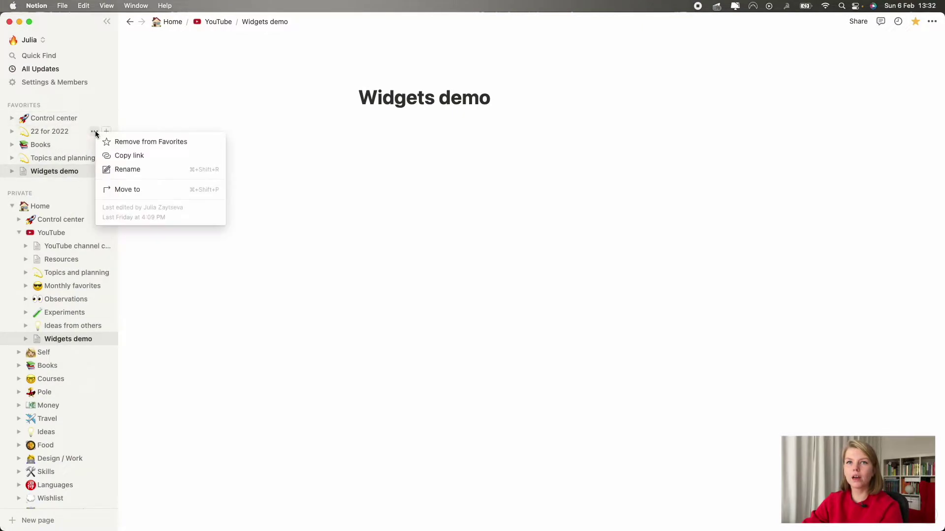
click(134, 156)
key(super+Tab)
scroll(148, 282, up, 6)
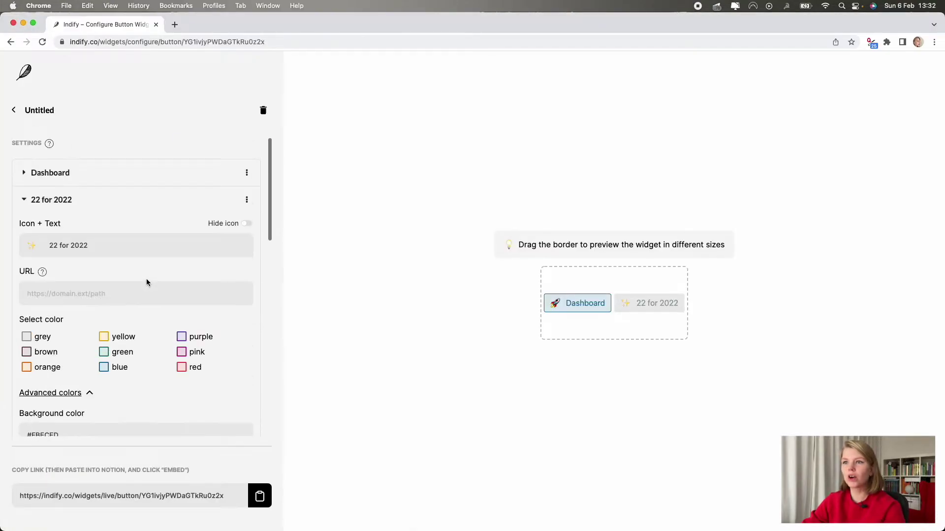
- Change the 22 for 2022 button's icon to the dizzy star emoji, searching for "star"
click(34, 241)
text(sta)
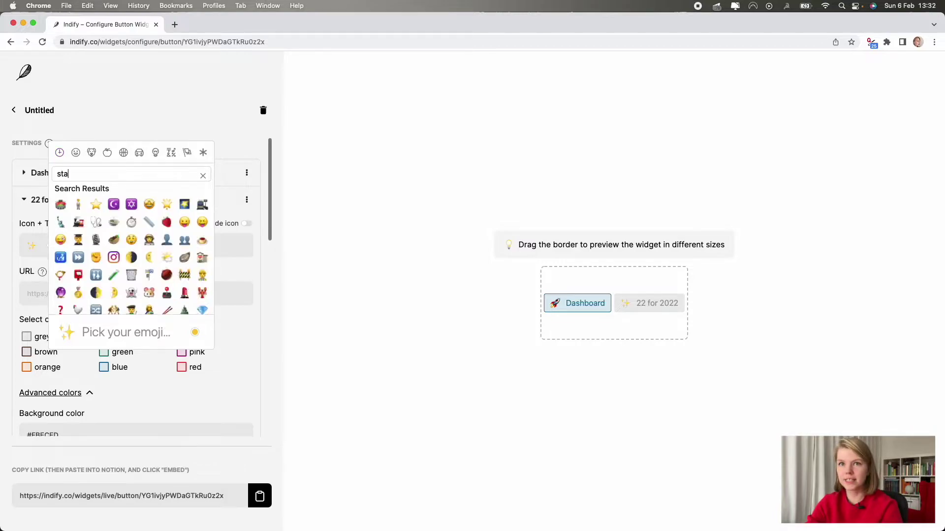
text(r)
click(154, 225)
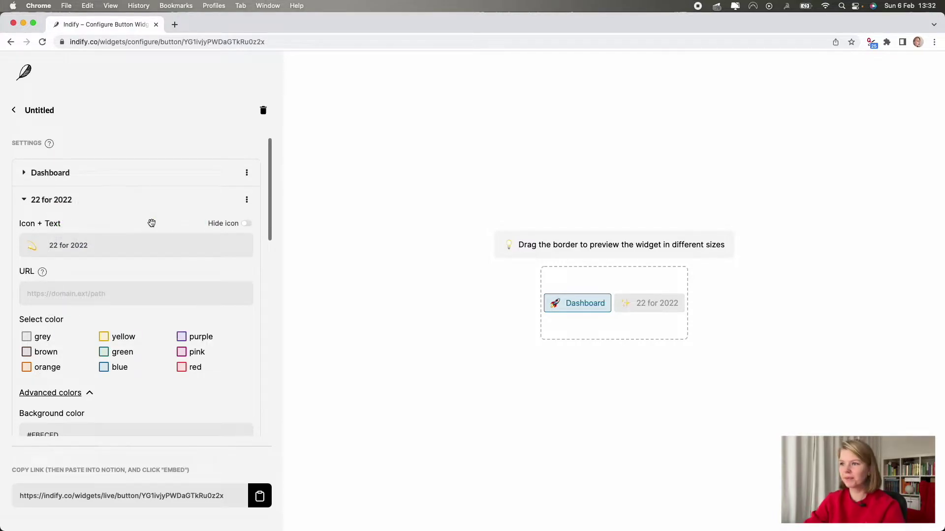
- Paste the copied Notion page link as the 22 for 2022 button's URL
click(100, 296)
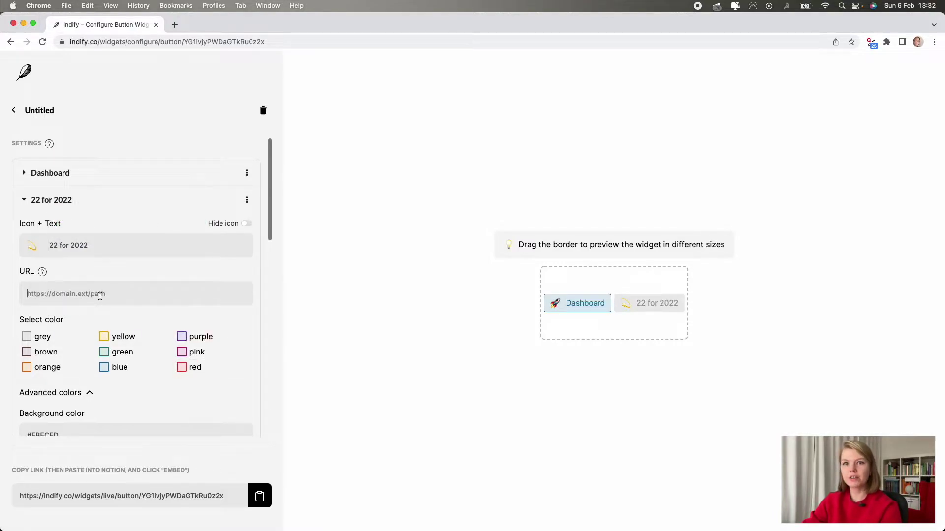
key(super+v)
key(Return)
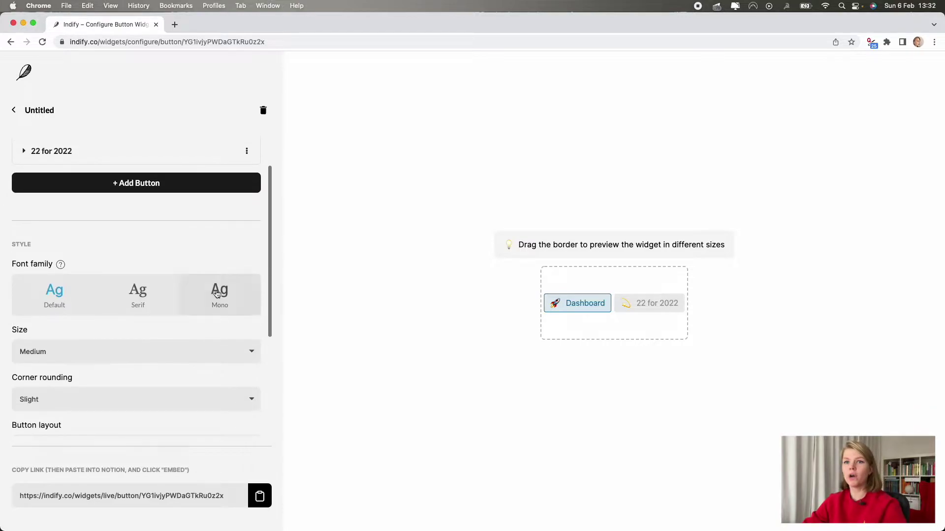
- Try the Serif font and the Small and Large sizes on the widget, returning to the Default font and Medium size
click(133, 298)
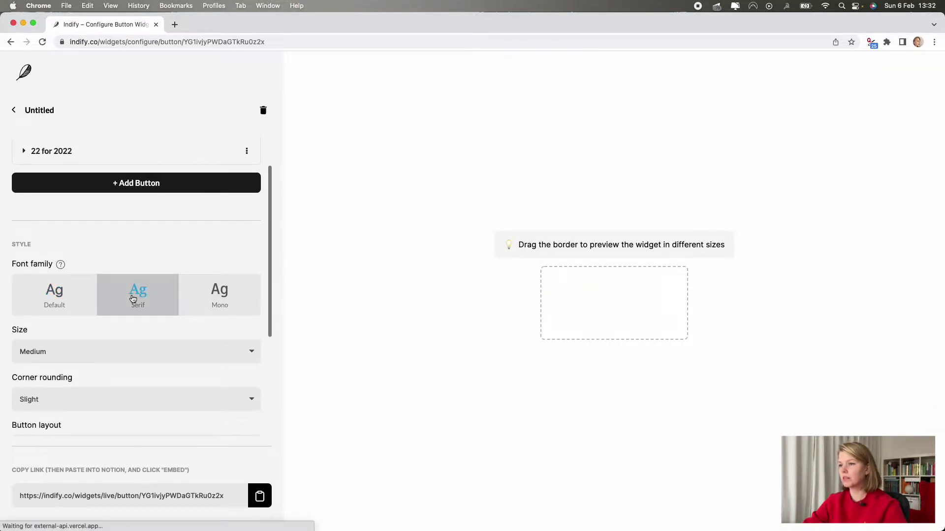
click(56, 300)
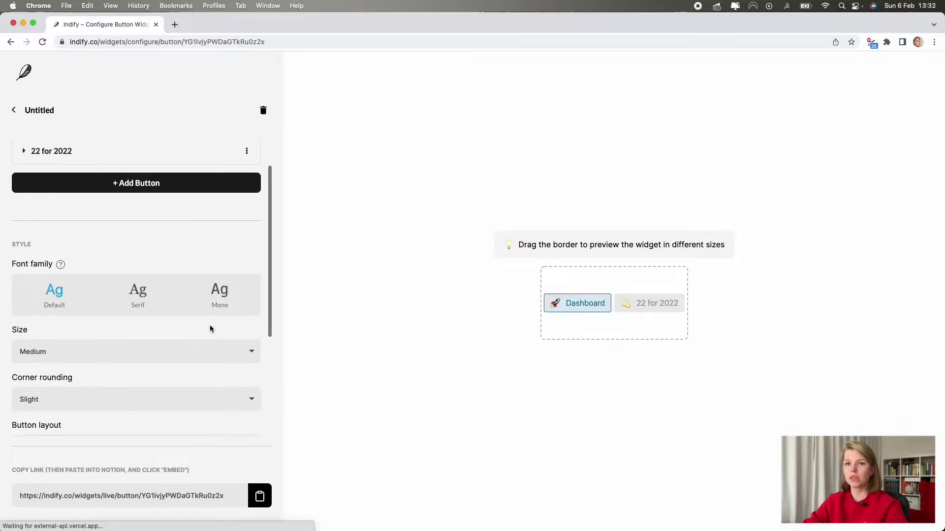
click(247, 351)
click(209, 373)
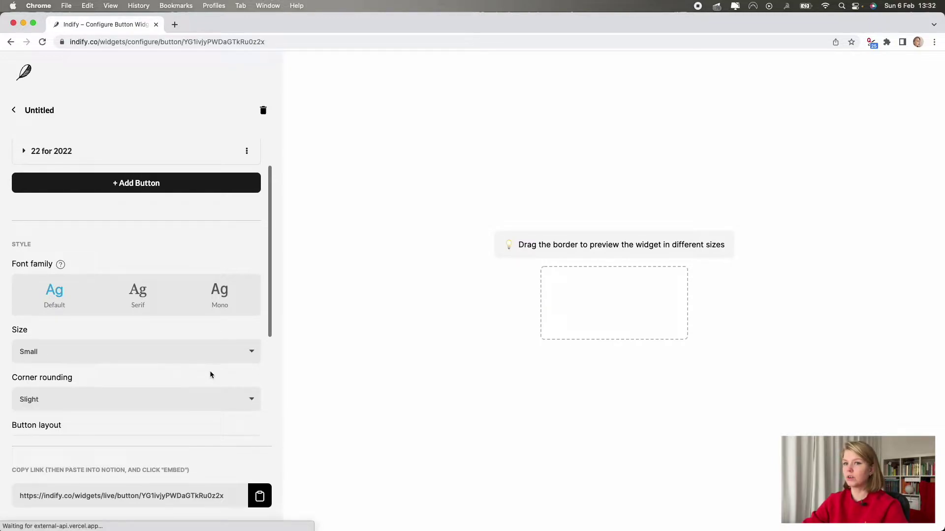
click(218, 347)
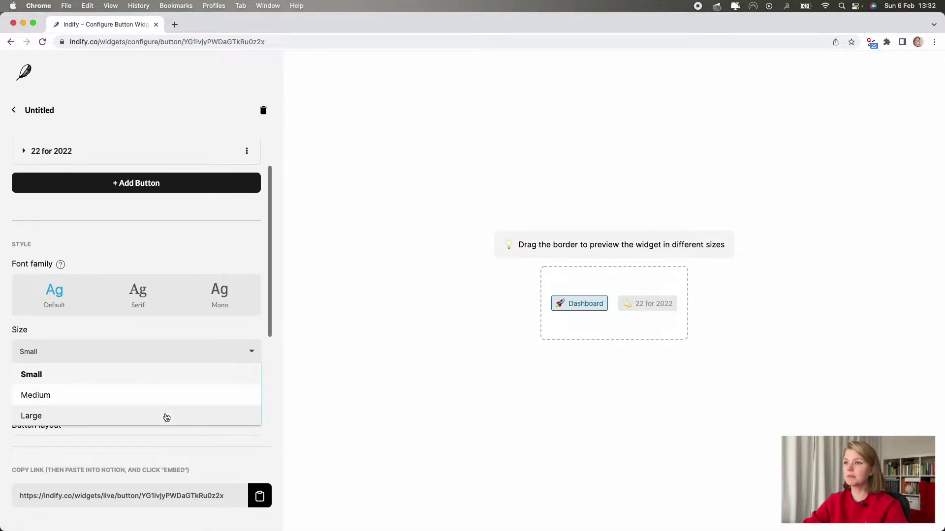
click(166, 416)
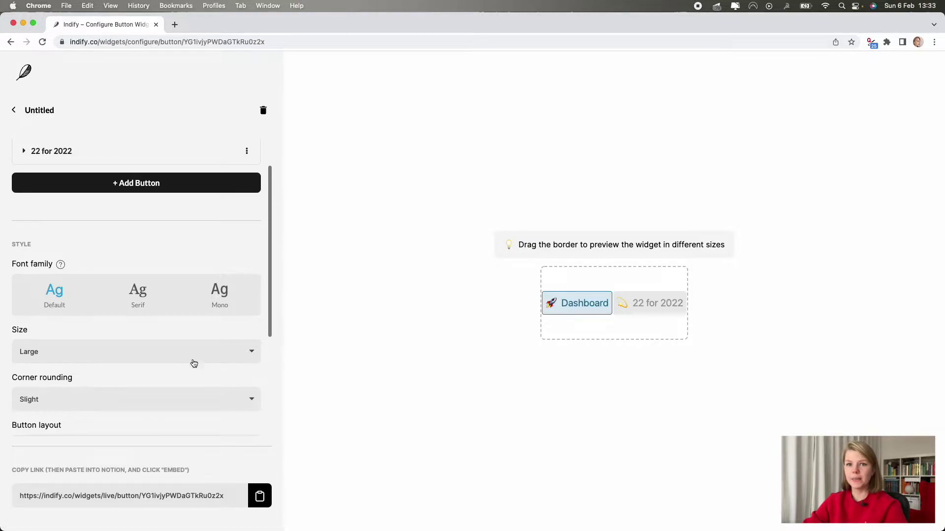
click(205, 353)
click(156, 395)
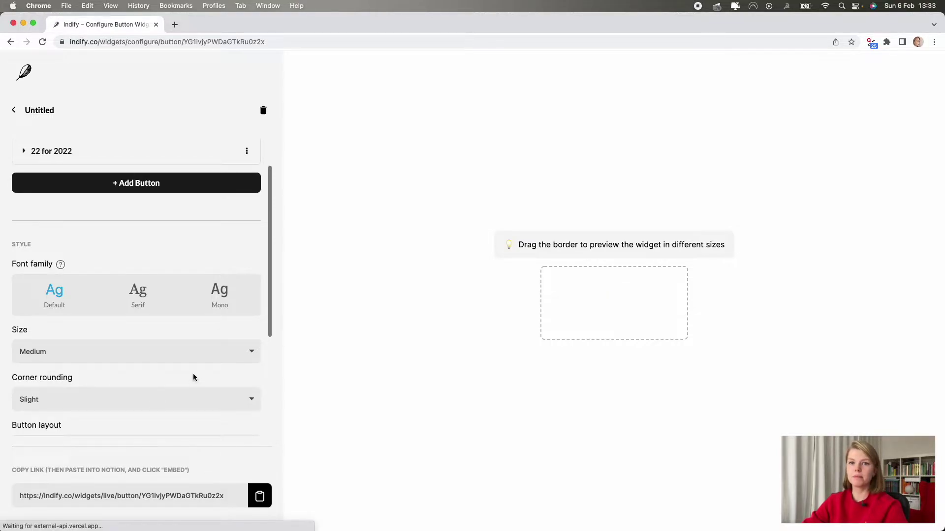
- Set the widget's corner rounding to Round
click(249, 401)
scroll(207, 420, down, 3)
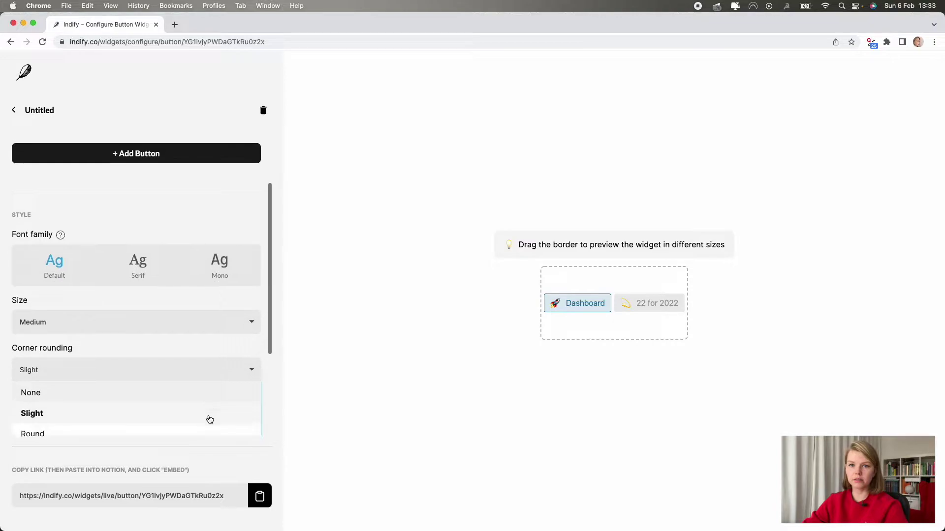
click(206, 392)
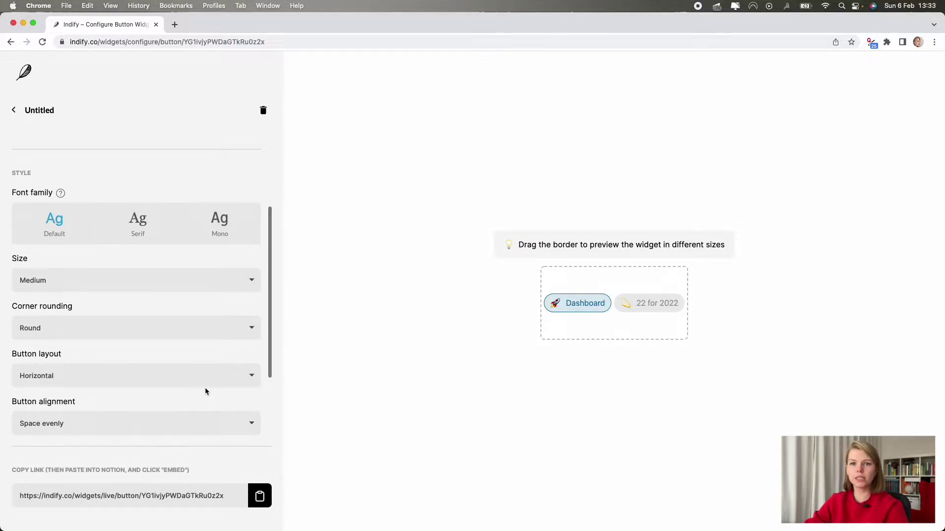
- Set the button alignment to Left and the horizontal padding to 16 px
click(206, 391)
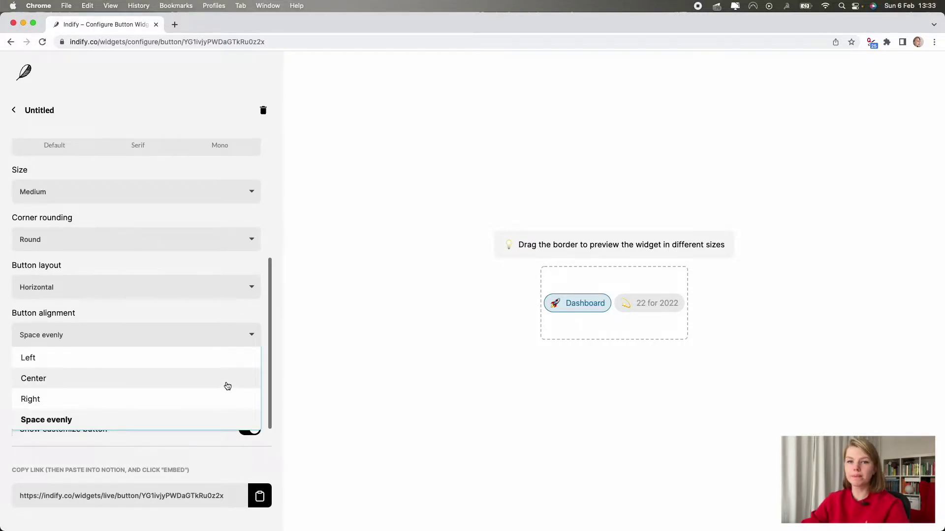
click(224, 364)
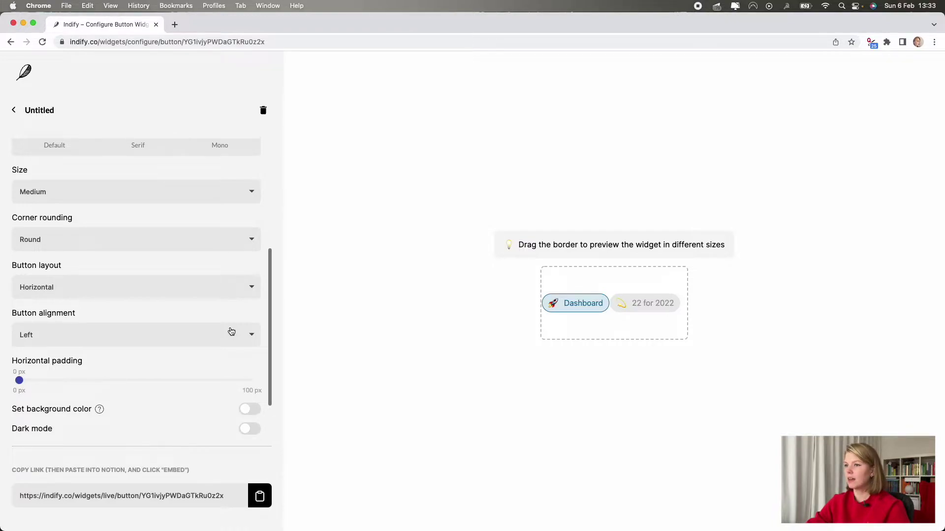
drag(686, 315, 653, 340)
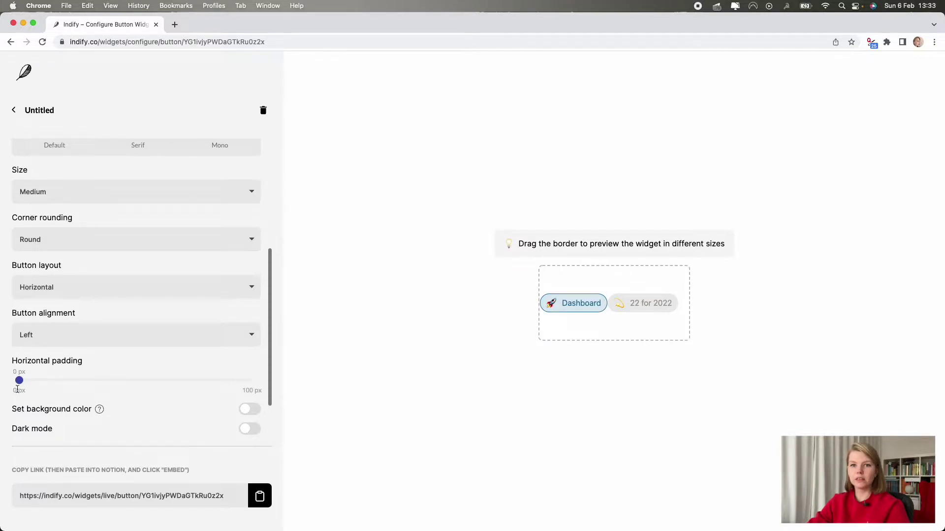
drag(19, 381, 57, 387)
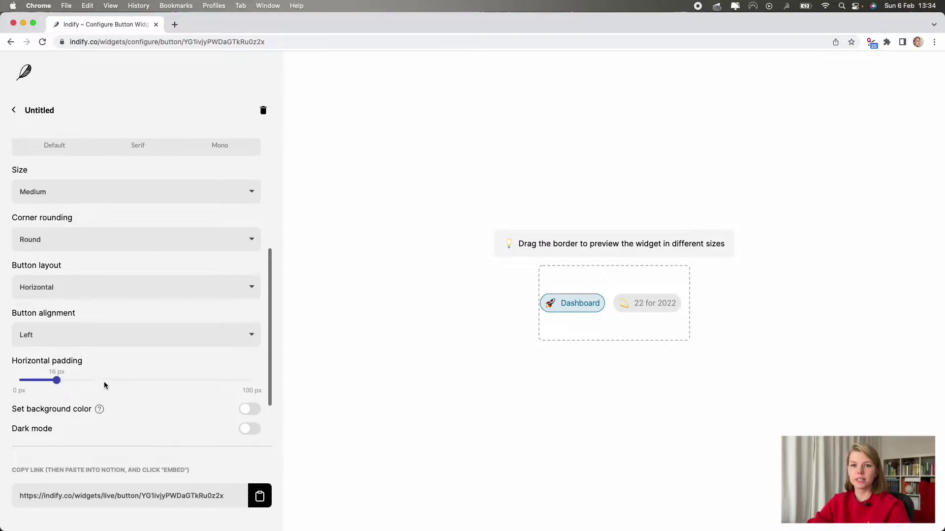
- Turn on the widget's background color setting and turn off the customize button in its hover menu
click(249, 409)
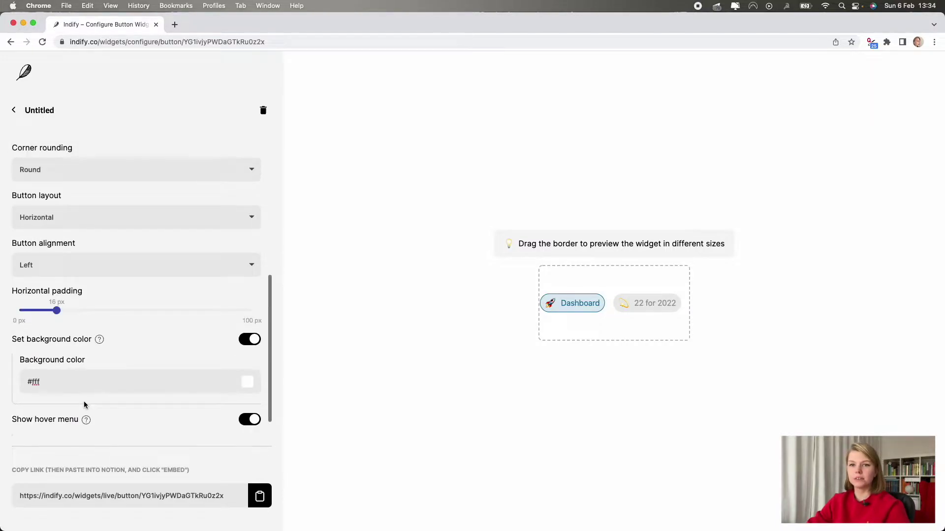
scroll(101, 393, down, 1)
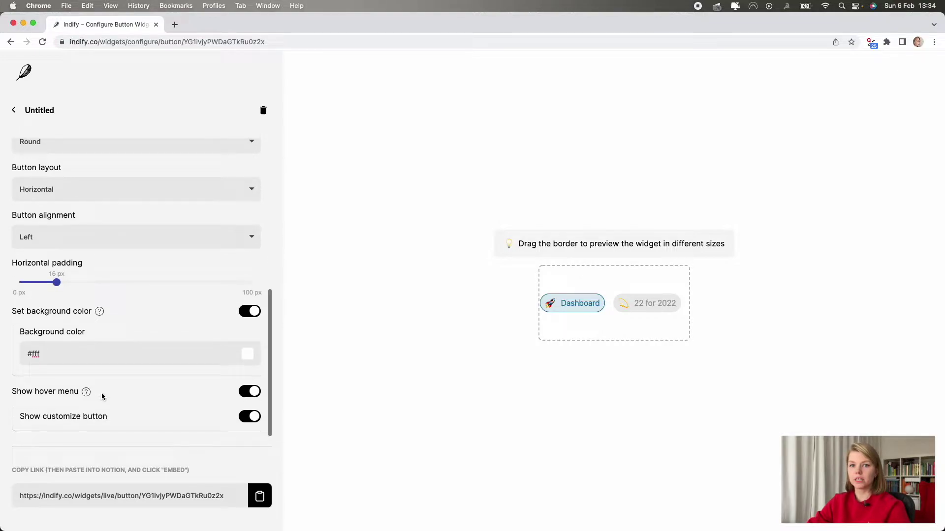
mouse_move(86, 393)
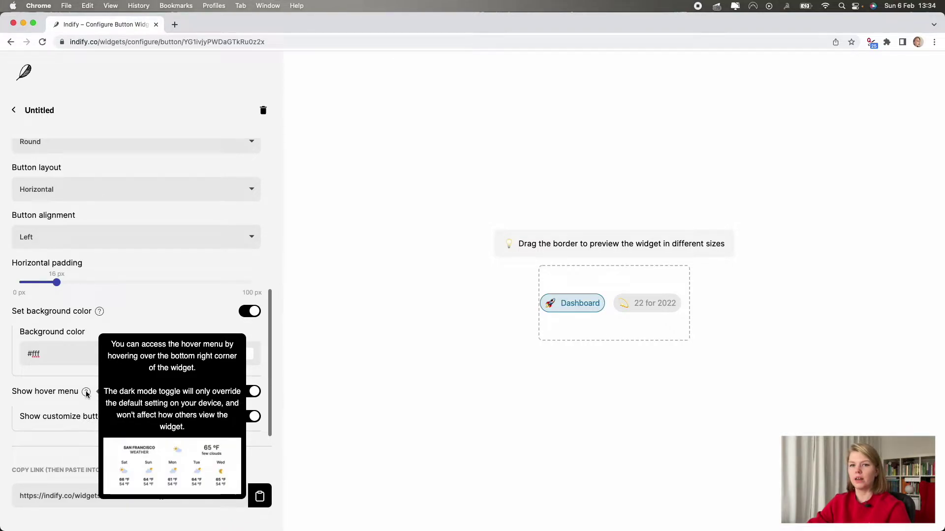
click(248, 417)
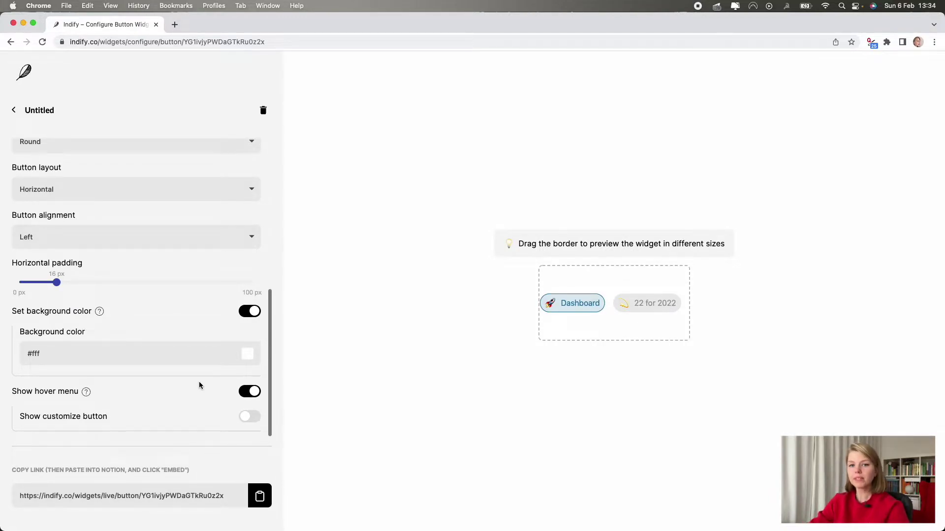
- Copy the widget's link, rename the widget as "Button menu", and go back to the widget list
click(260, 497)
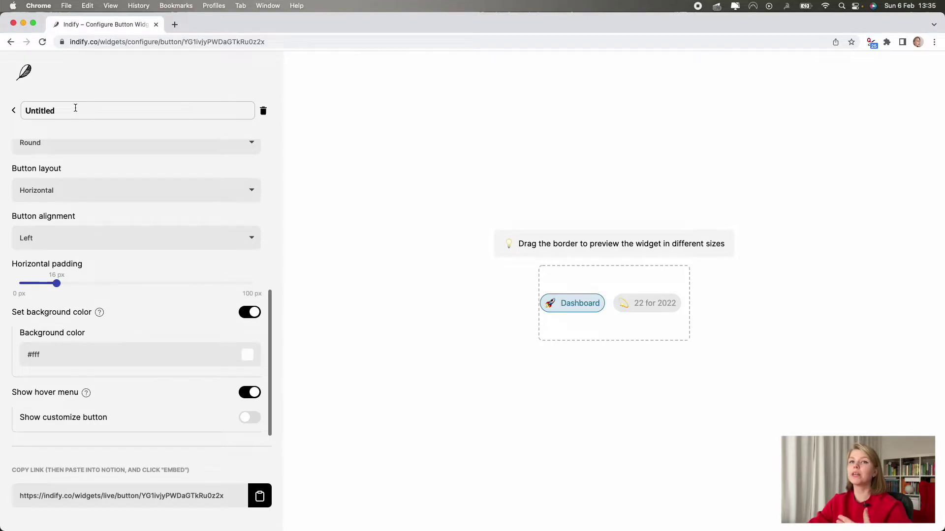
double_click(42, 110)
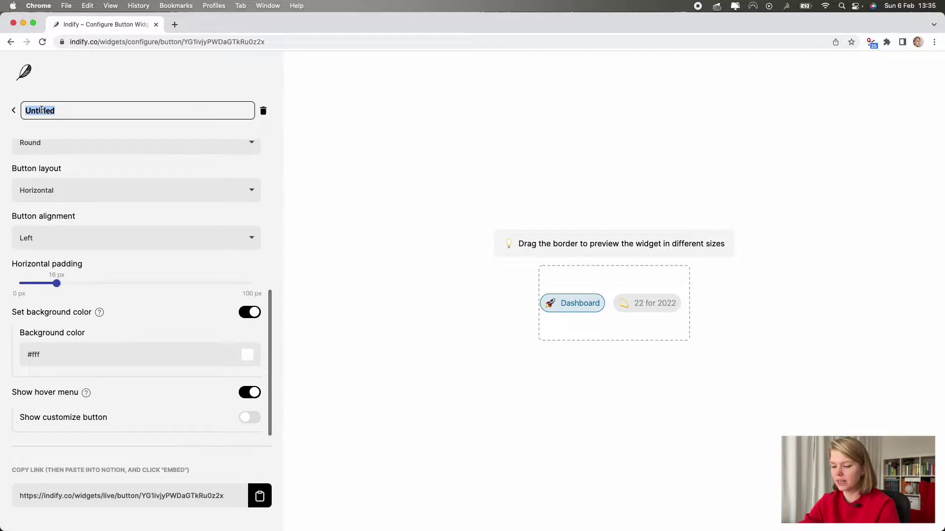
text(Button men)
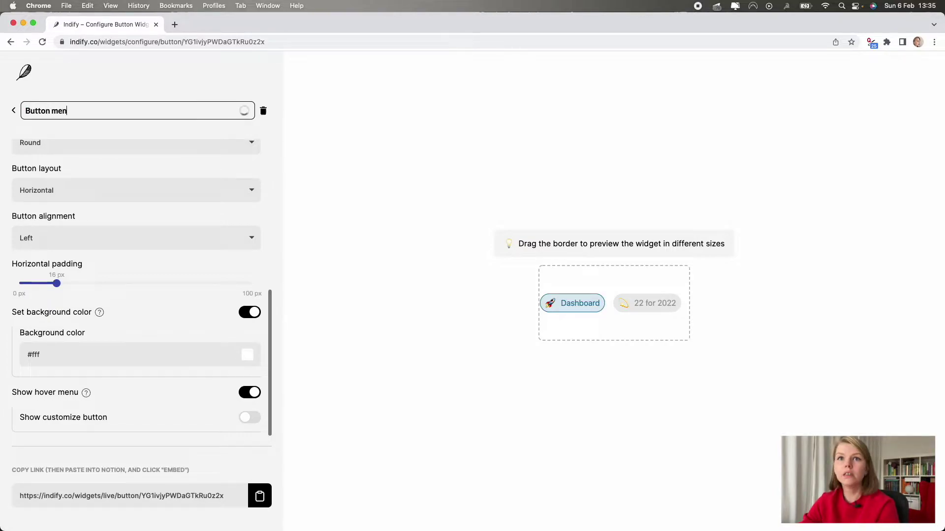
text(u)
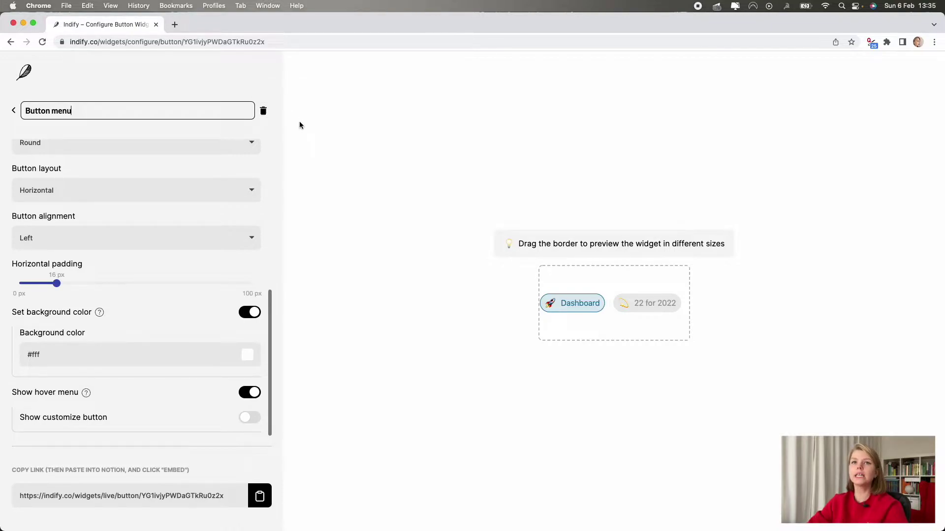
click(13, 111)
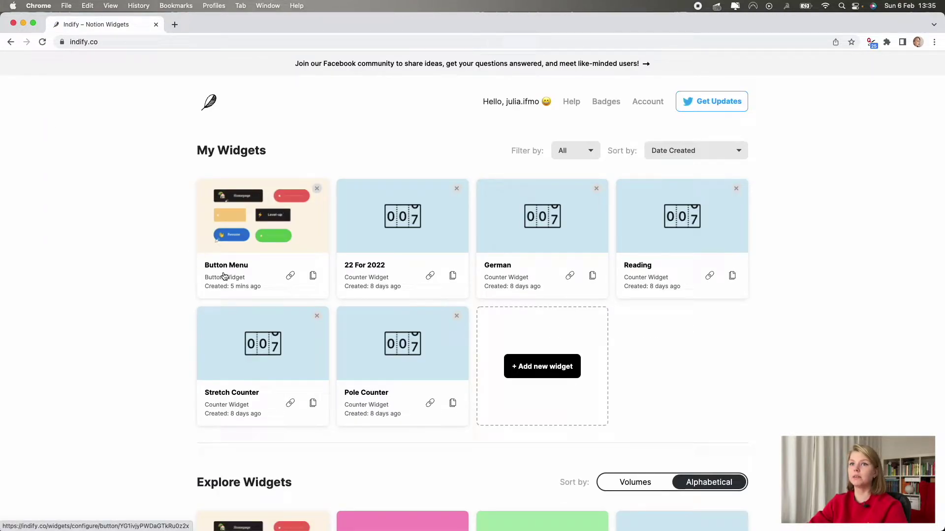
- Switch to Notion and add the copied button menu widget link to the Widgets demo page as an embed
key(super+Tab)
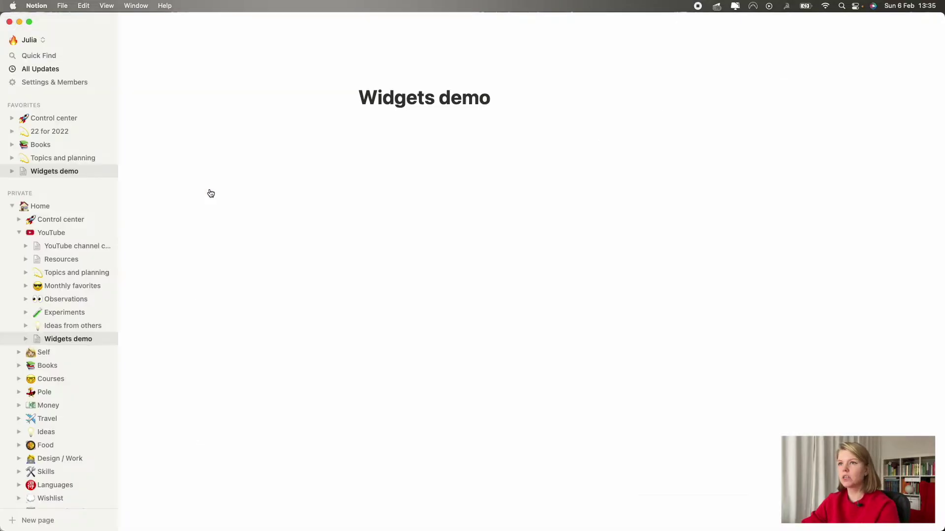
click(412, 139)
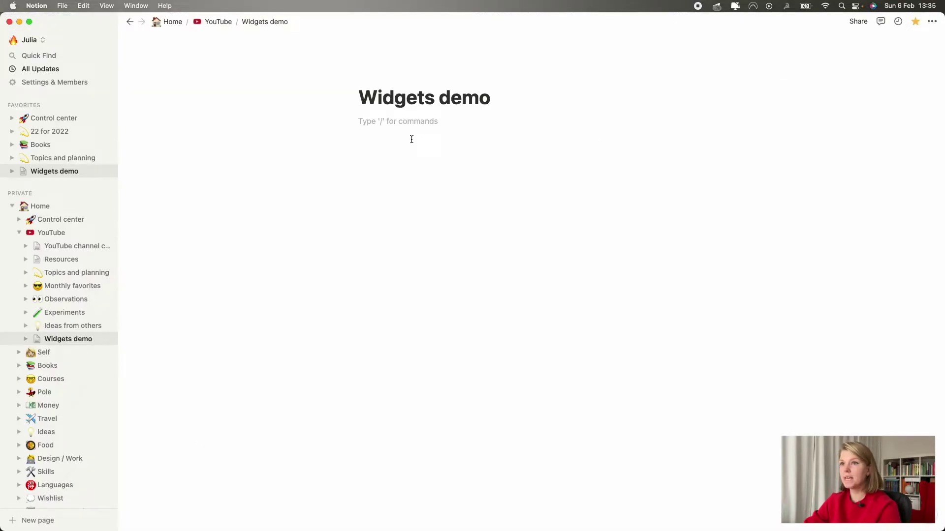
key(super+v)
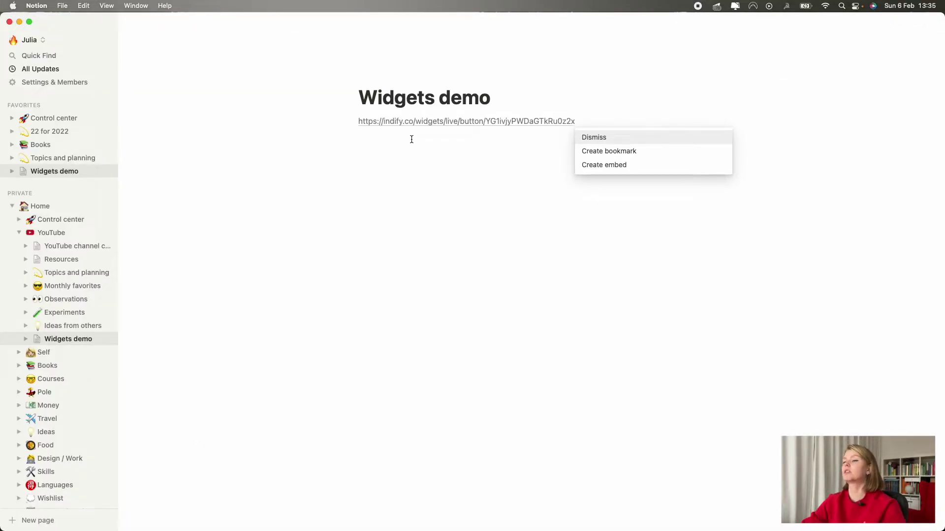
click(624, 167)
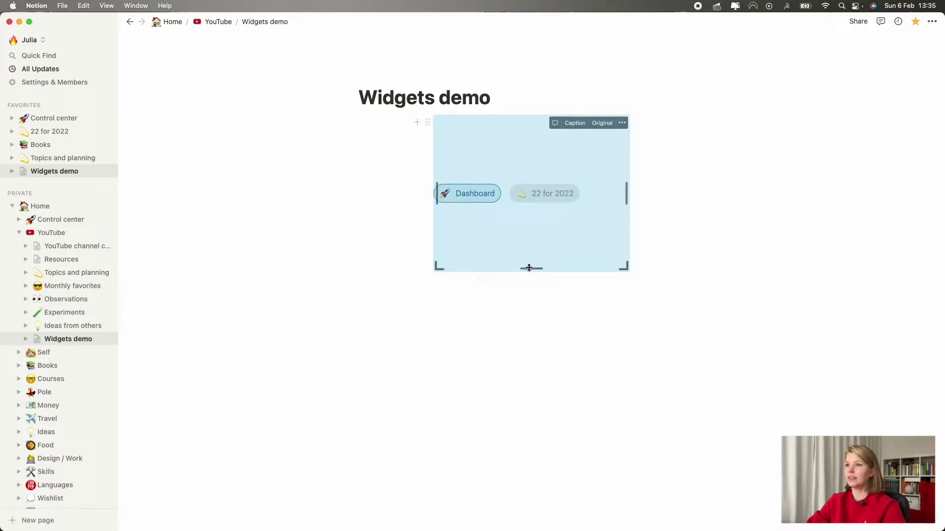
- Shrink the button menu embed's height to fit its single button row and widen the embed slightly
drag(529, 268, 540, 159)
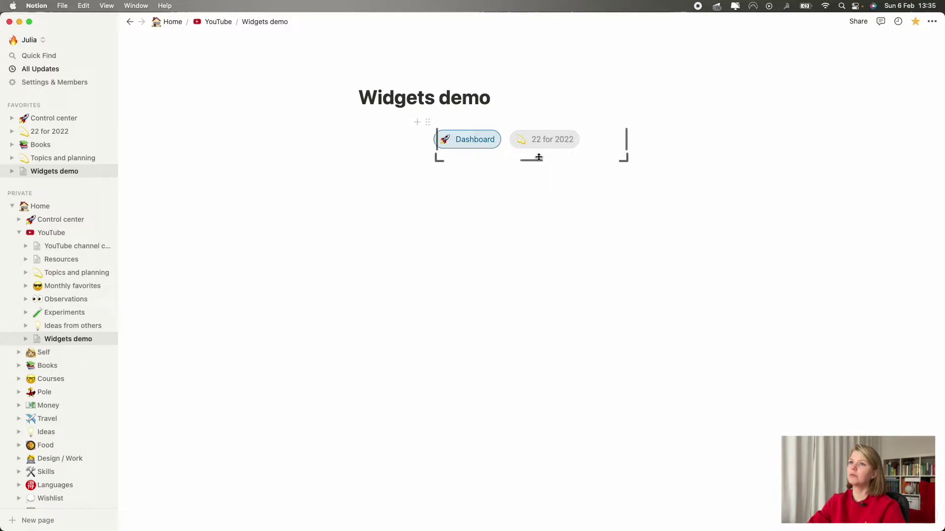
drag(427, 124, 356, 123)
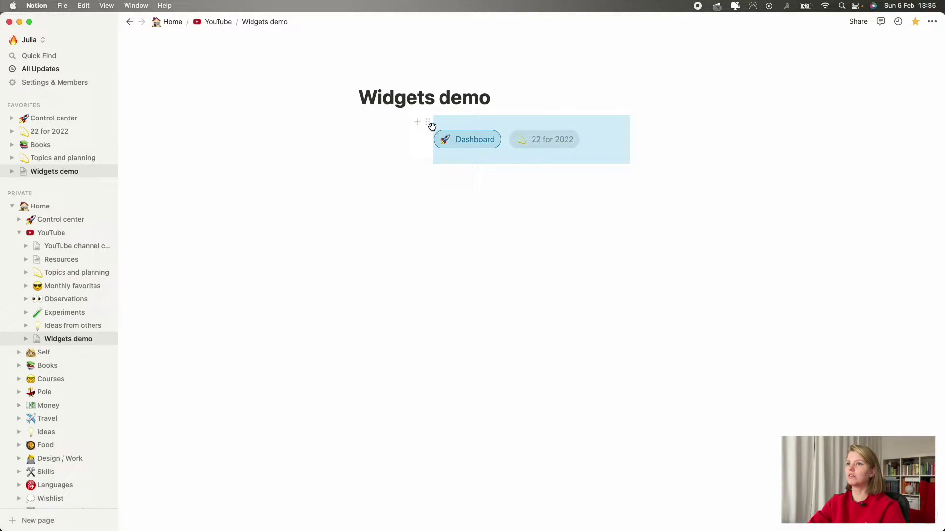
drag(358, 140, 432, 136)
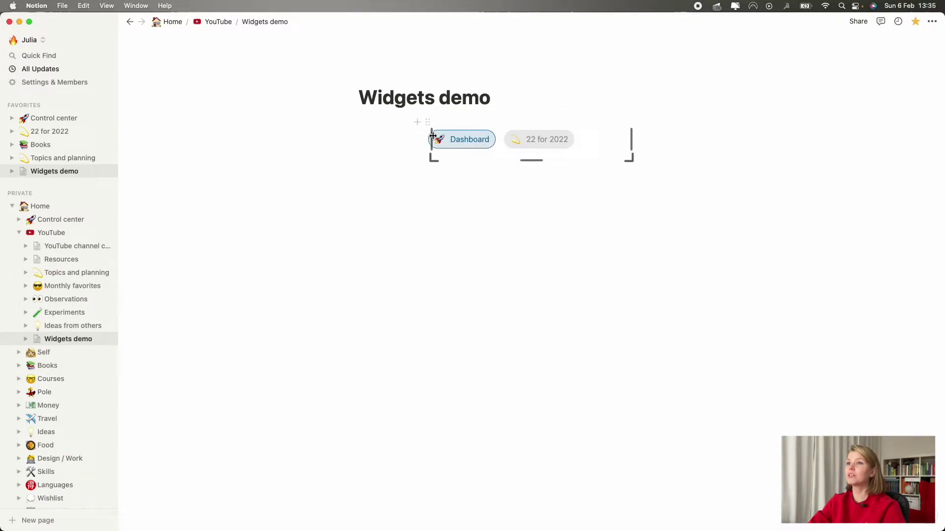
- Test the embedded 22 for 2022 and Dashboard buttons, returning to the Widgets demo page after each one
click(539, 141)
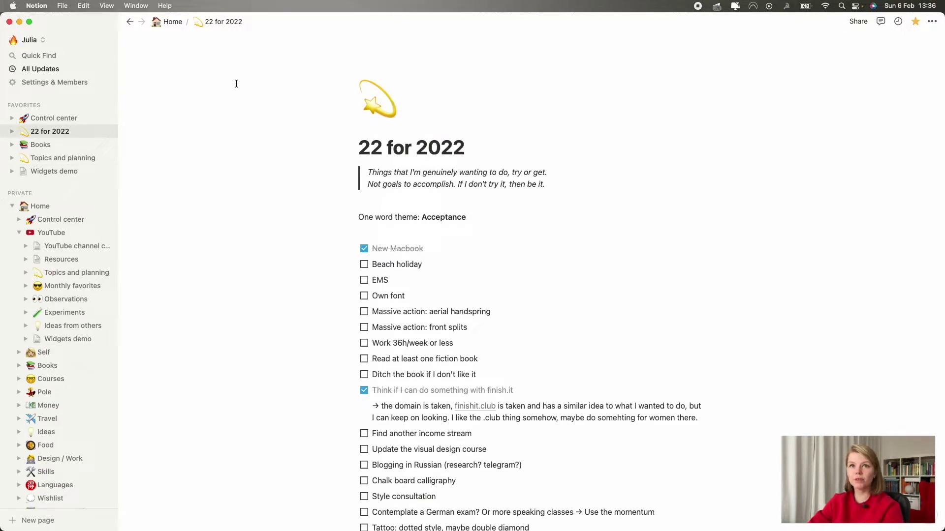
click(43, 172)
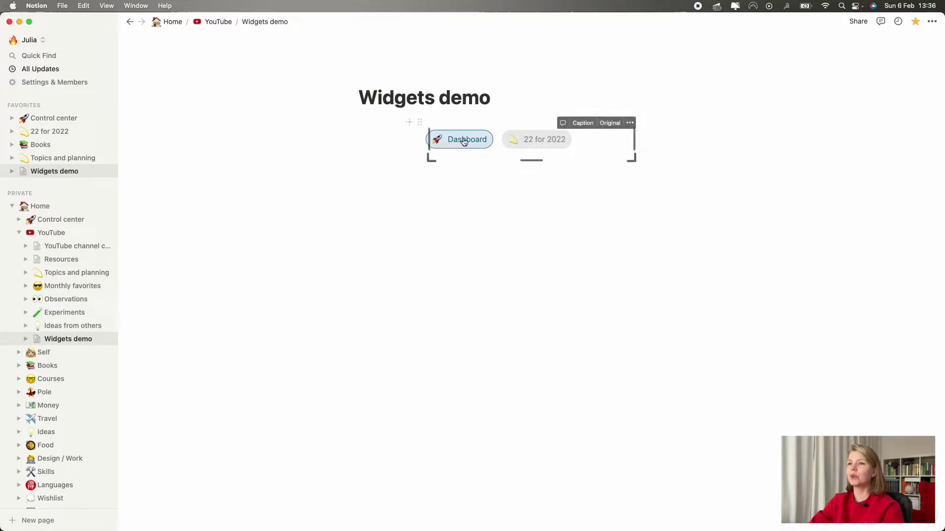
click(462, 141)
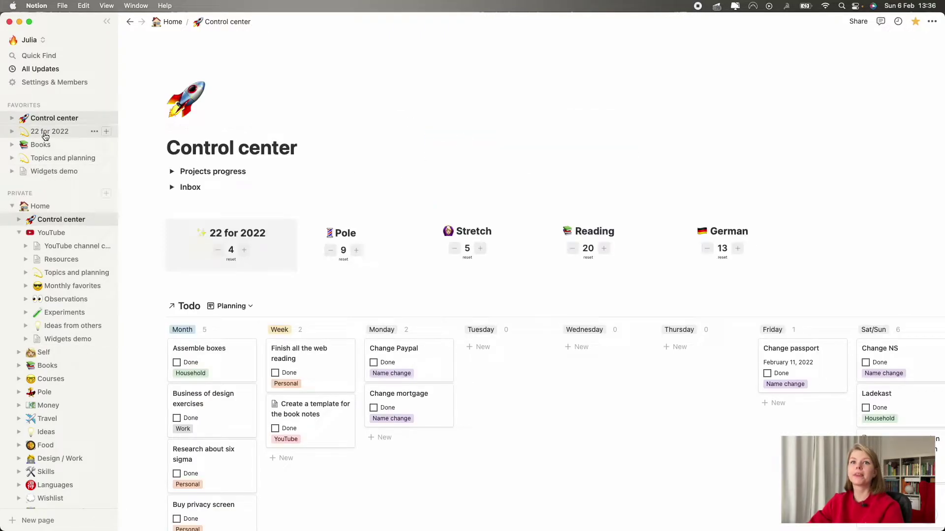
click(52, 171)
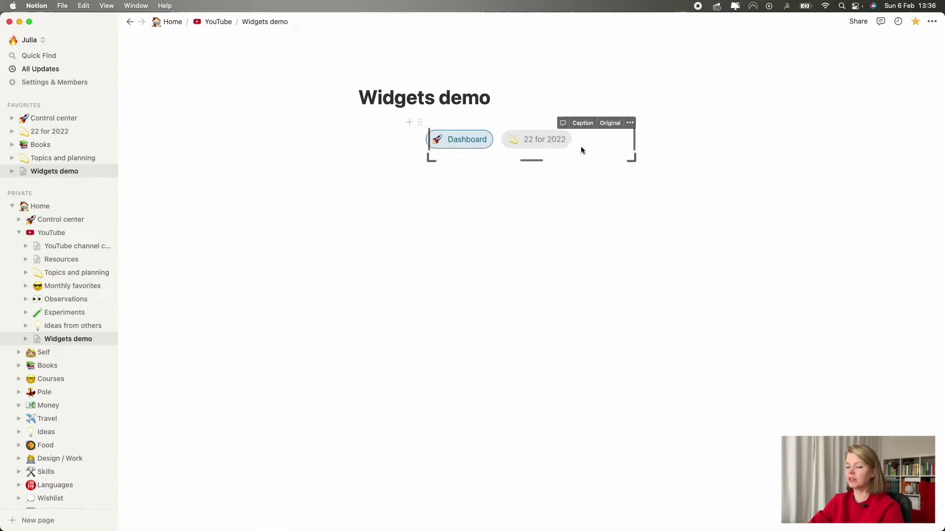
- Switch to Indify, set the Button menu widget's button alignment to Center, and reload the Widgets demo page in Notion
key(super+Tab)
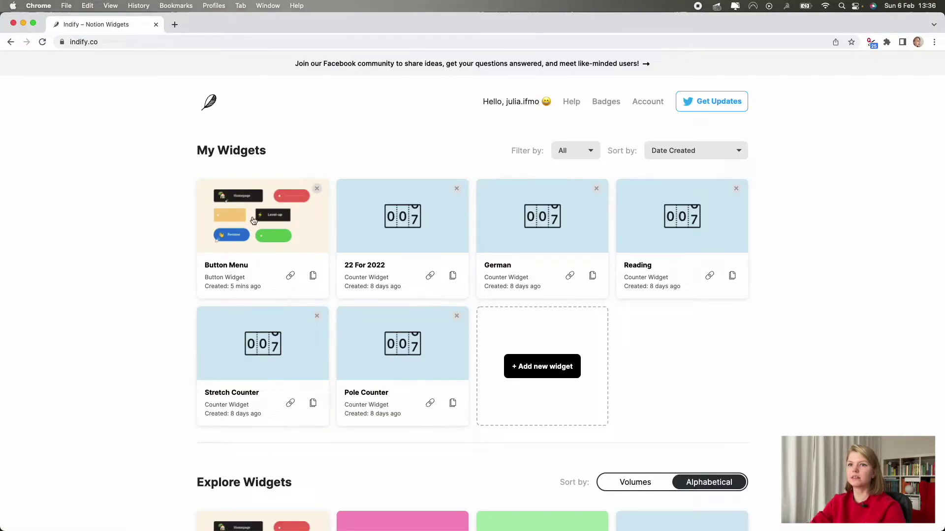
click(287, 232)
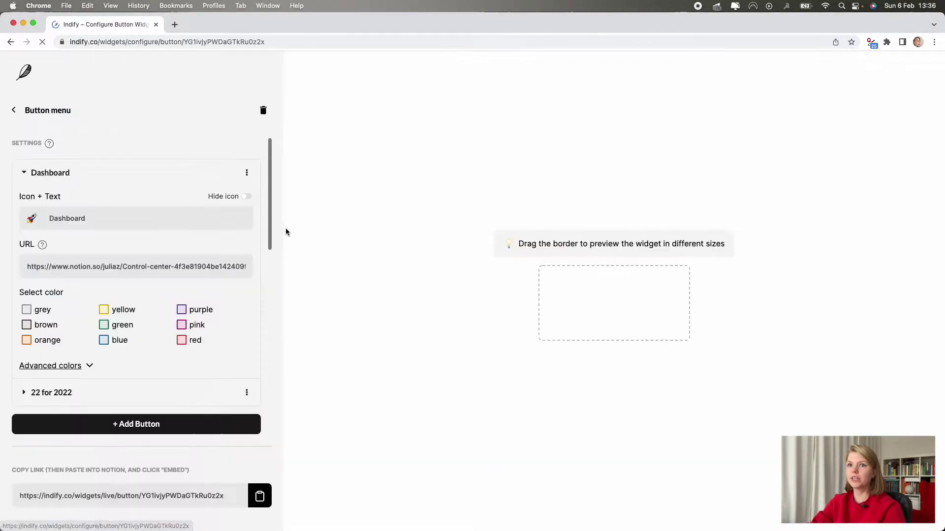
scroll(172, 338, down, 6)
scroll(171, 338, down, 5)
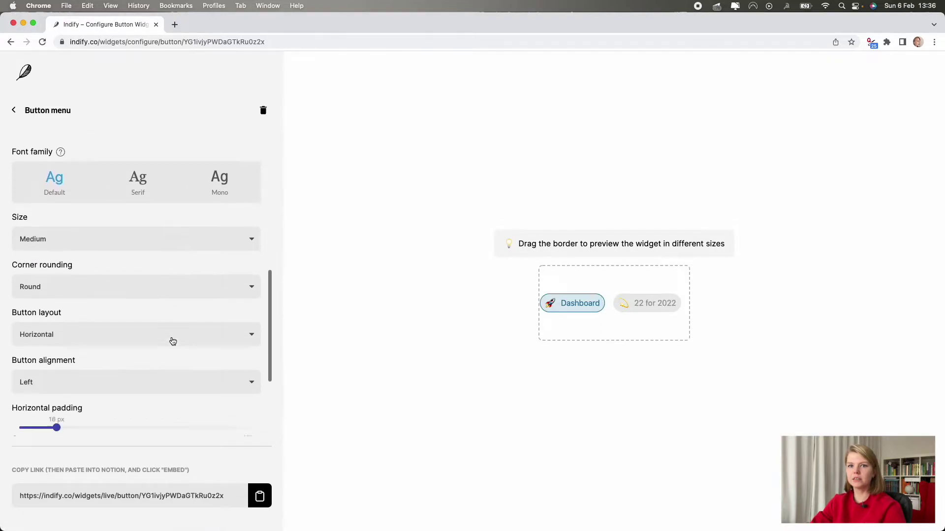
click(183, 259)
click(158, 294)
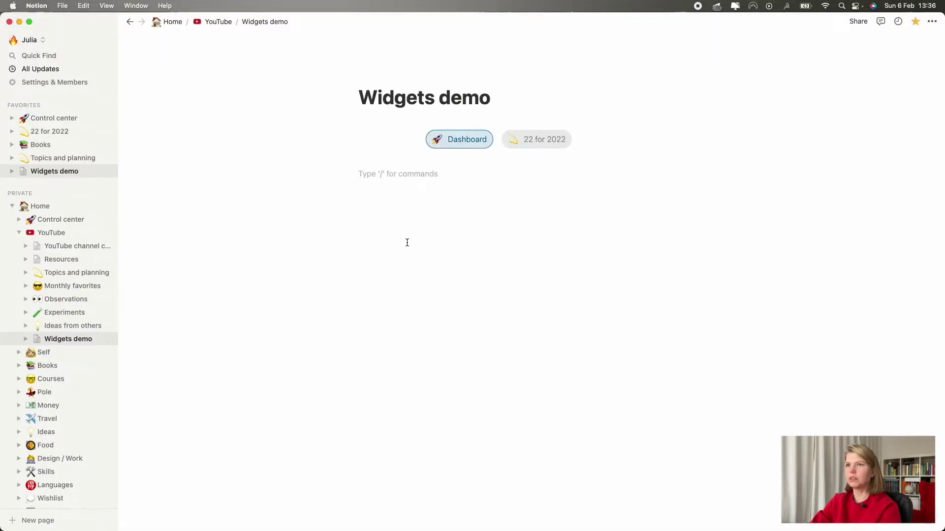
key(super+r)
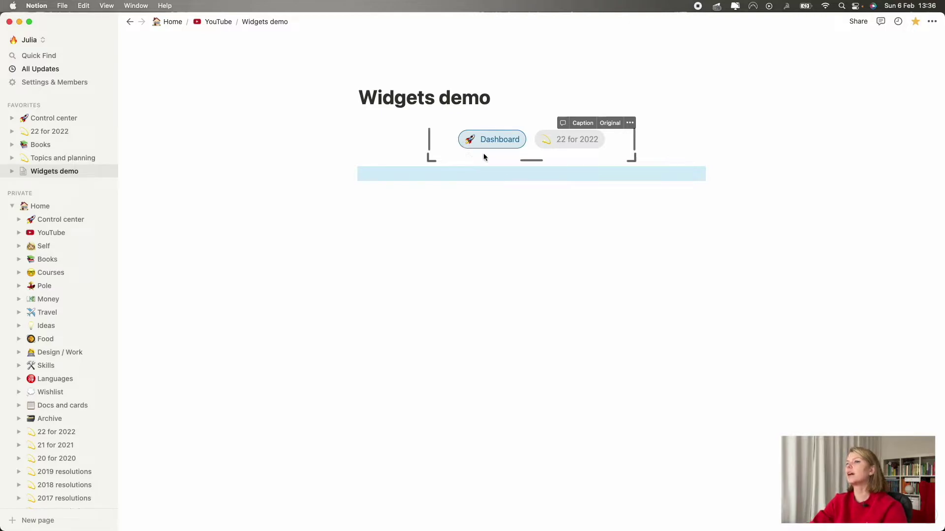
click(531, 257)
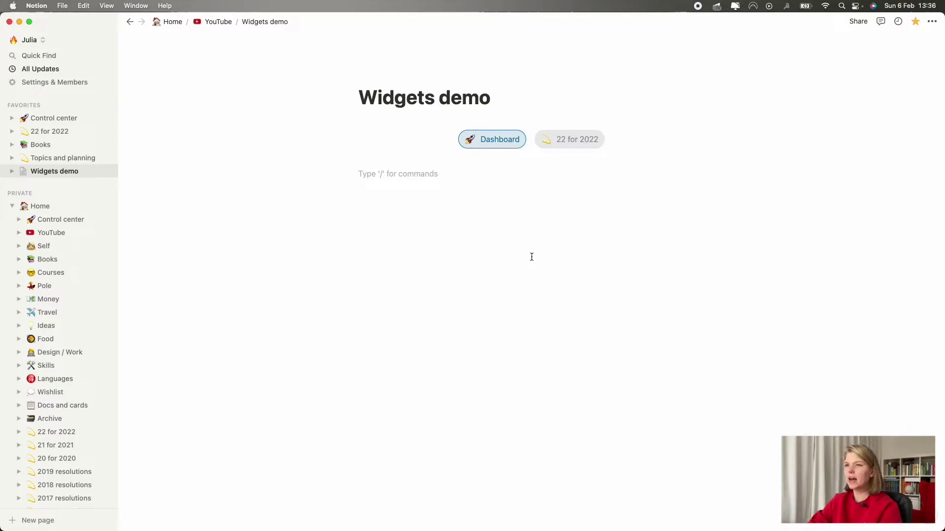
- Return to Indify's widget list and create a new Clock widget
key(super+Tab)
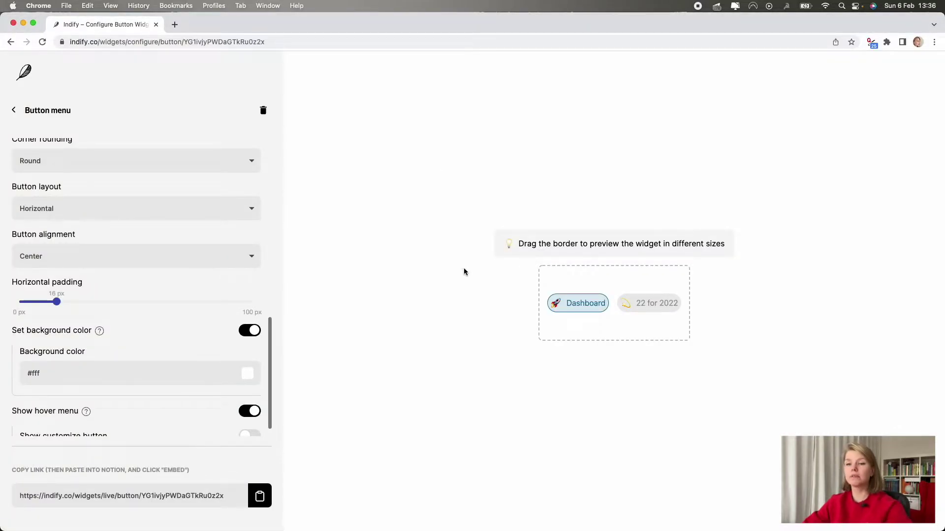
click(15, 109)
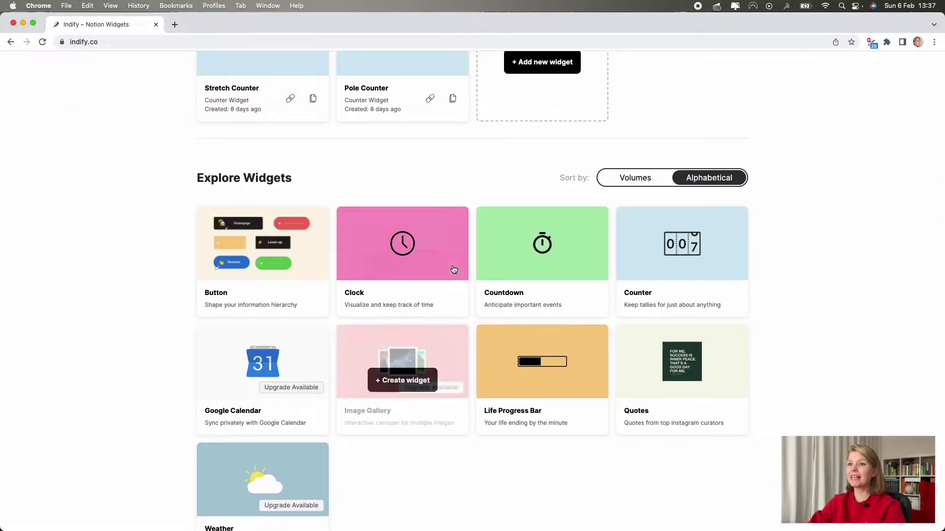
click(422, 264)
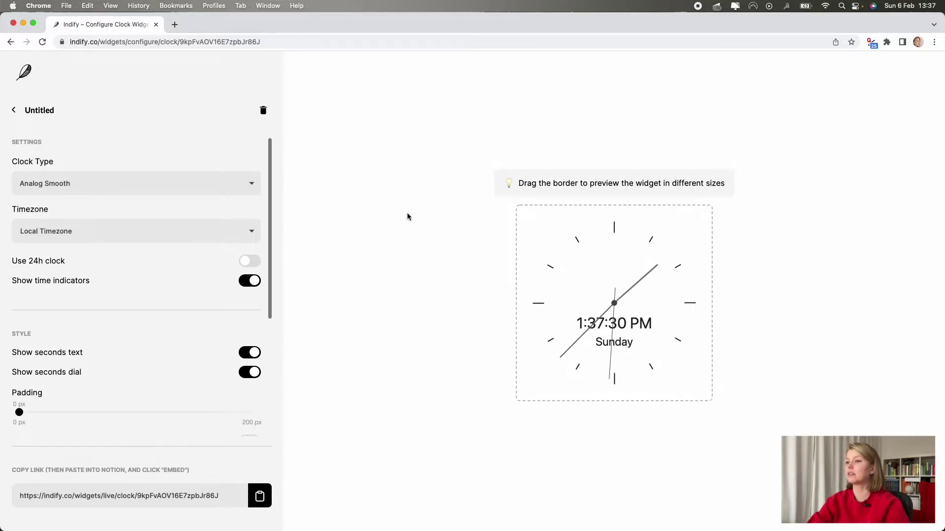
- Preview the Analog Dots, Analog Numbers and Analog Planets clock types, and return the clock to Analog Smooth
click(218, 185)
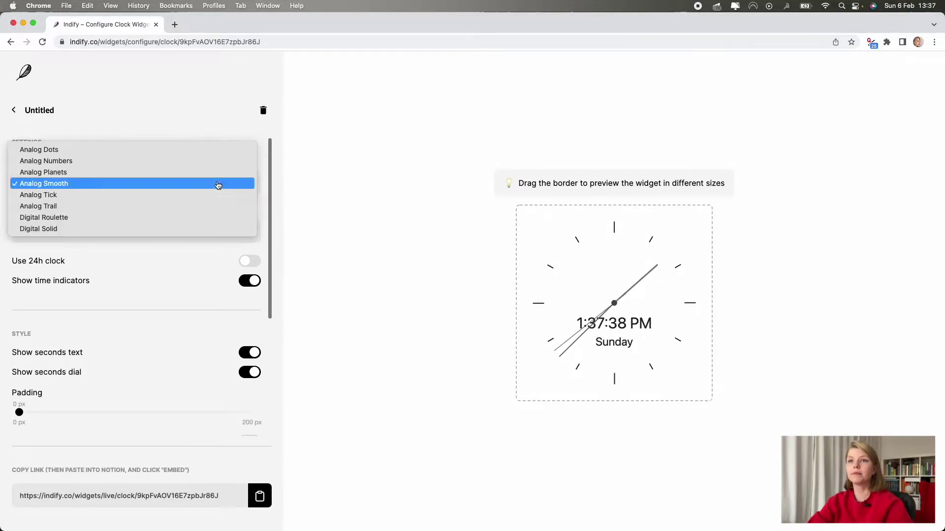
click(213, 149)
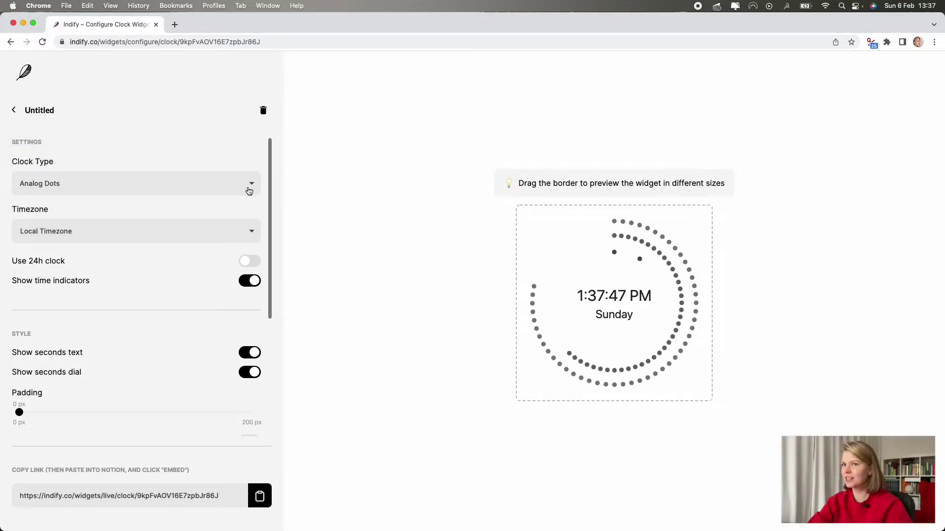
click(249, 186)
click(246, 197)
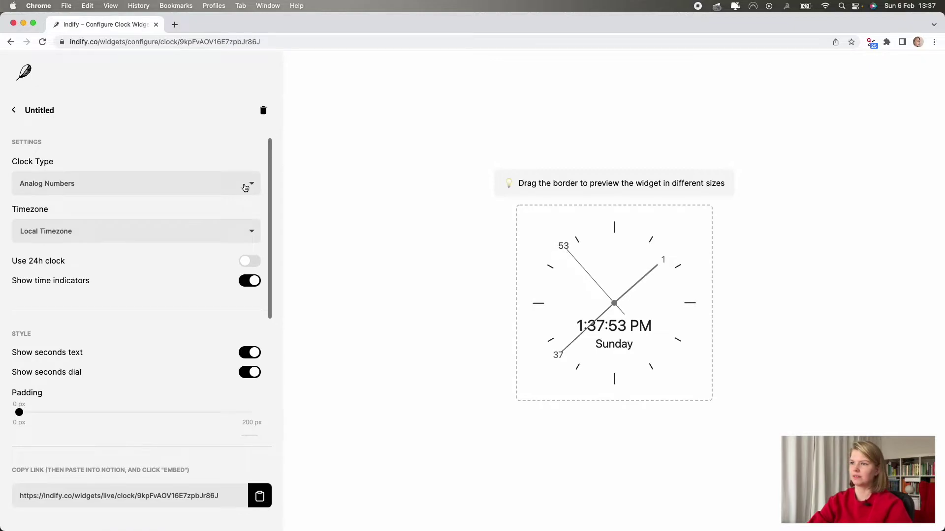
click(245, 188)
click(235, 198)
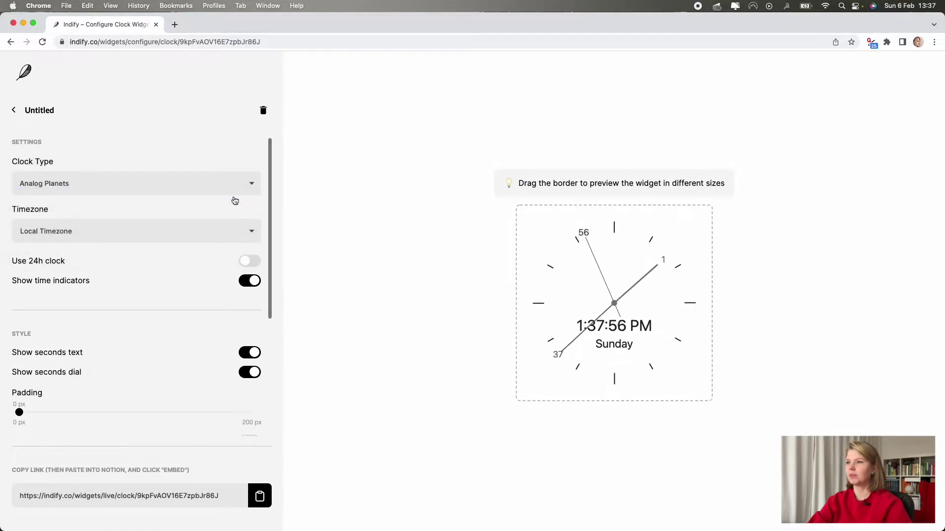
click(237, 189)
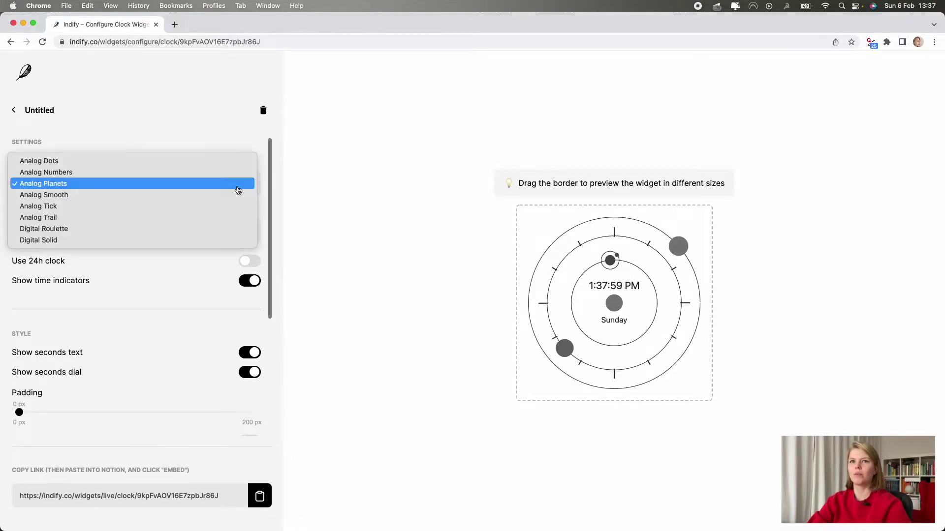
click(232, 193)
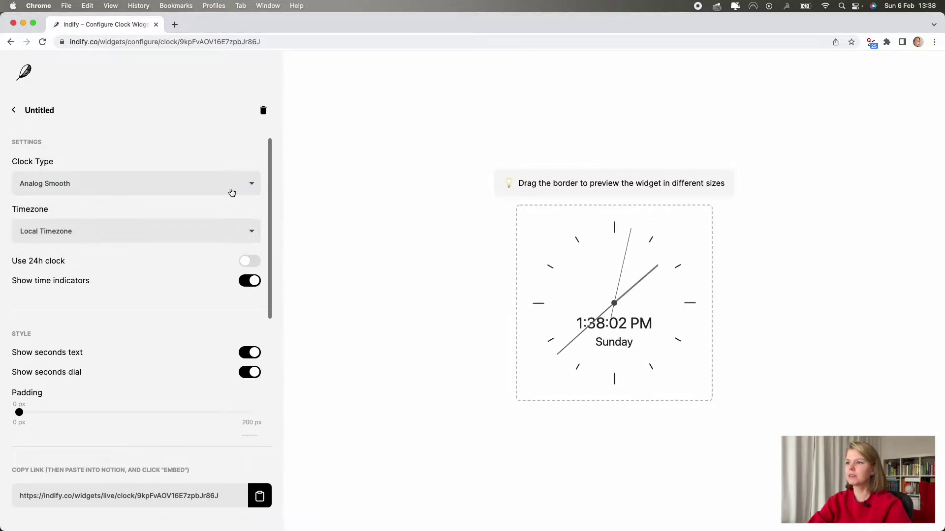
- Preview the Analog Tick, Analog Trail, Digital Roulette and Digital Solid clock types, and set the clock type back to Analog Smooth
click(232, 193)
click(226, 204)
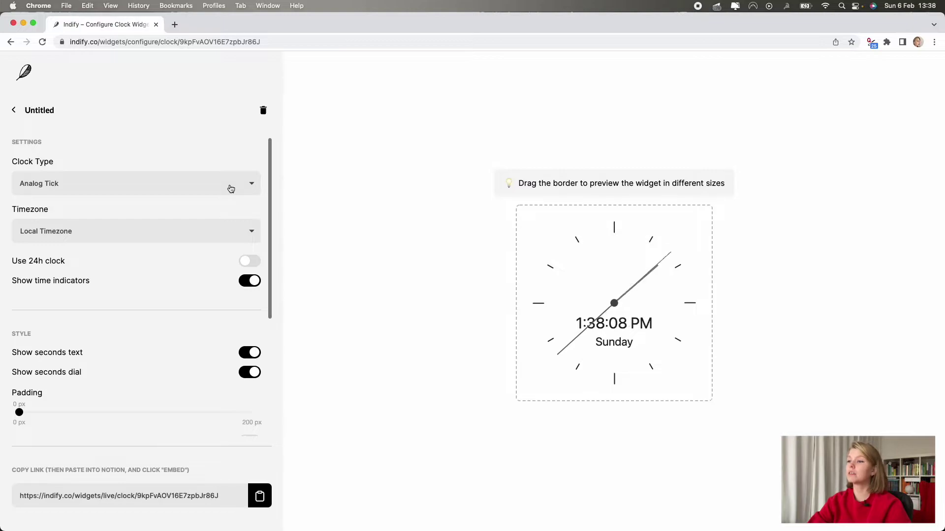
click(230, 186)
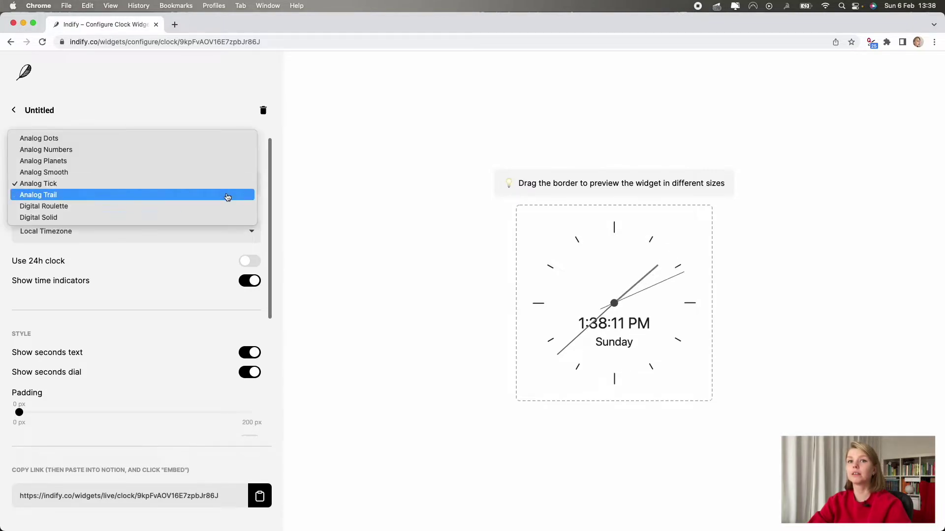
key(Escape)
key(Down)
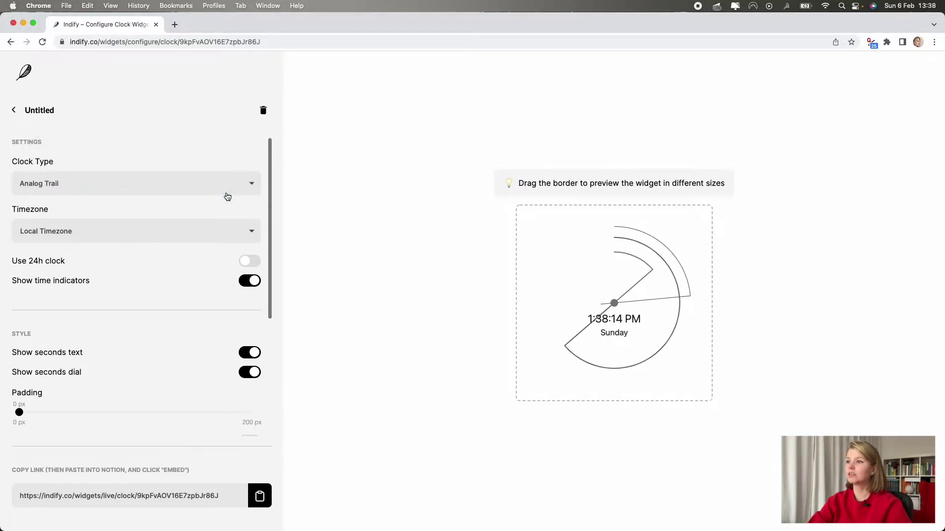
click(227, 195)
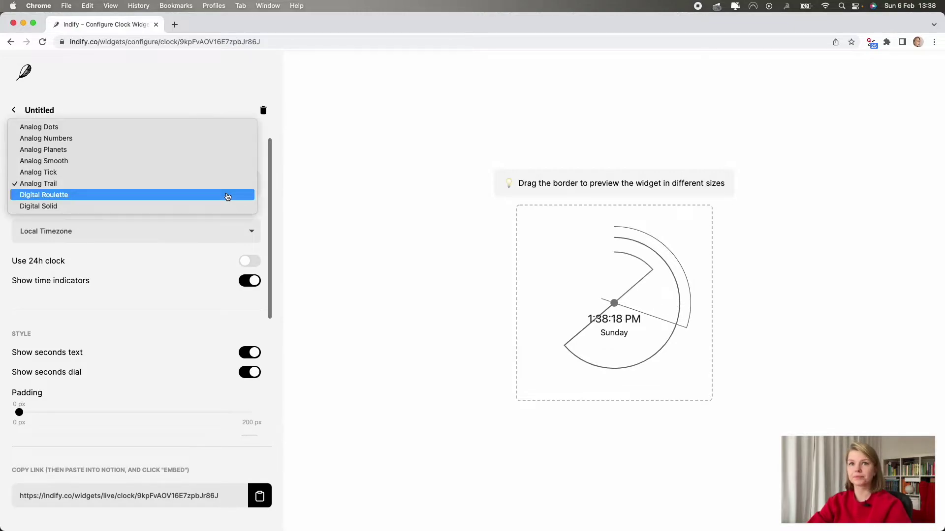
click(223, 196)
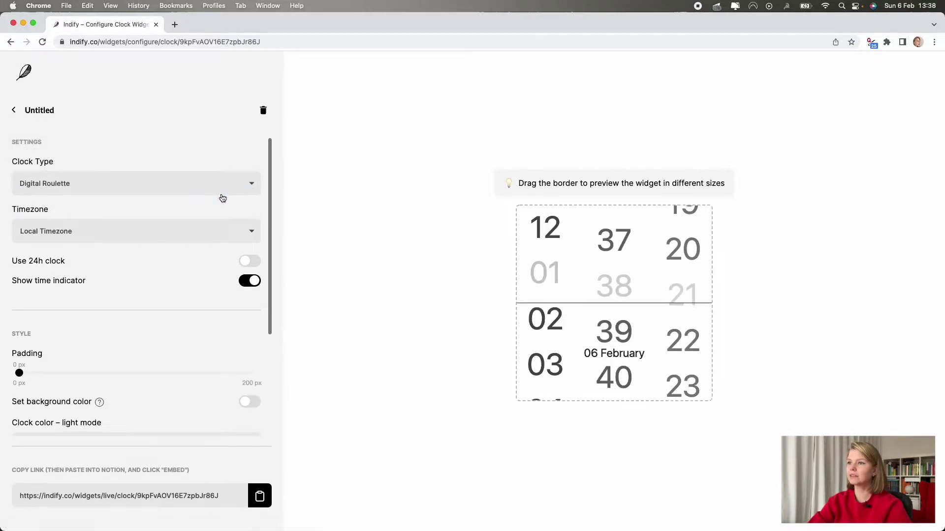
click(223, 198)
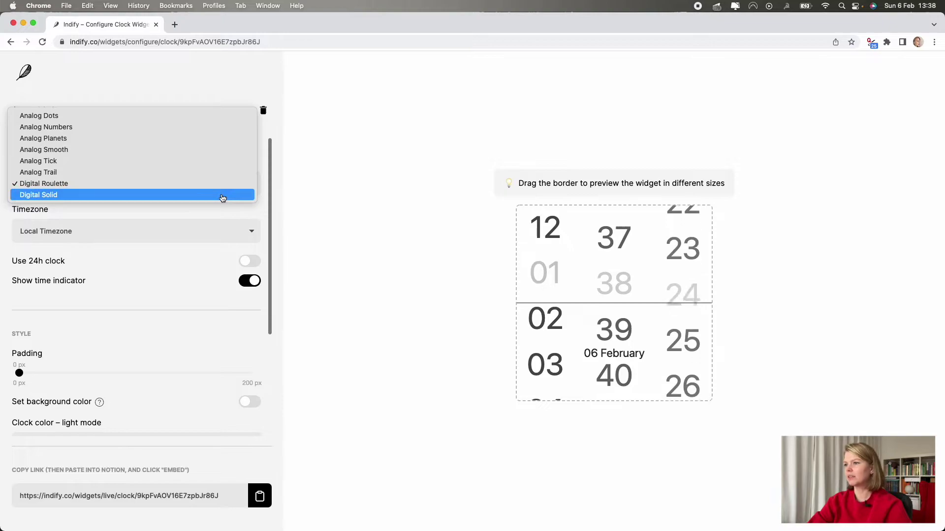
click(223, 198)
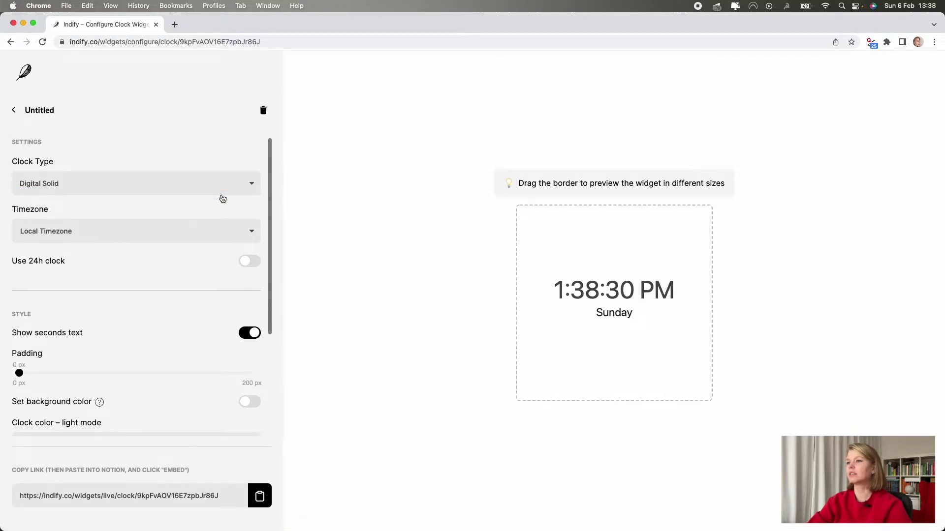
click(223, 198)
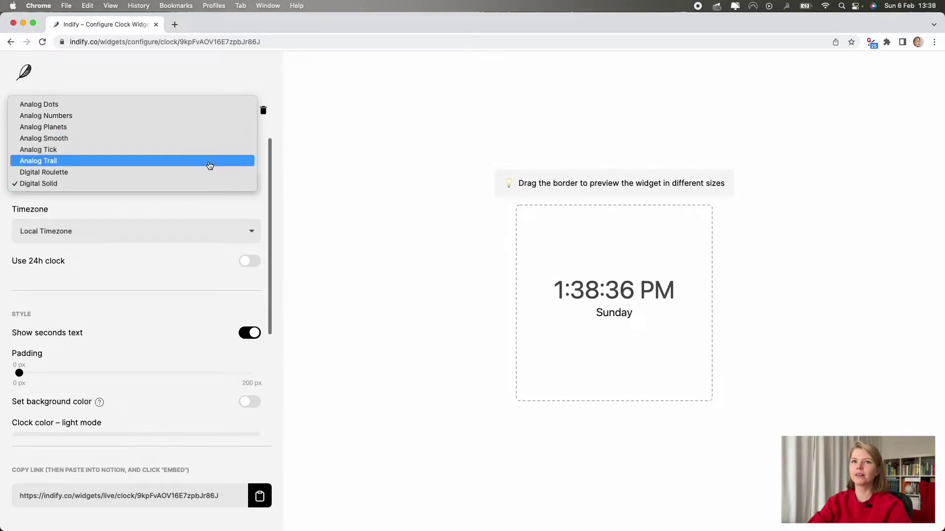
click(214, 146)
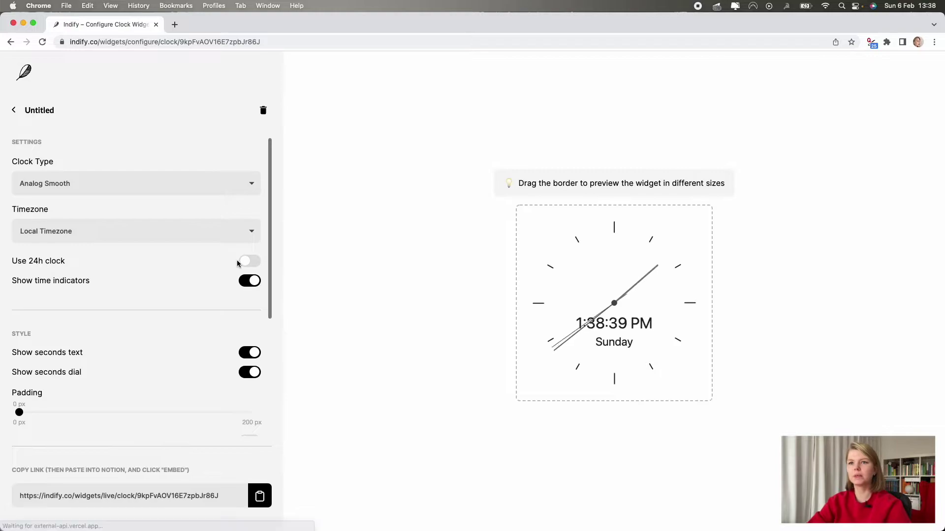
- Set the clock widget's timezone to Pacific/Auckland [NZDT] and turn on the 24h clock
click(233, 234)
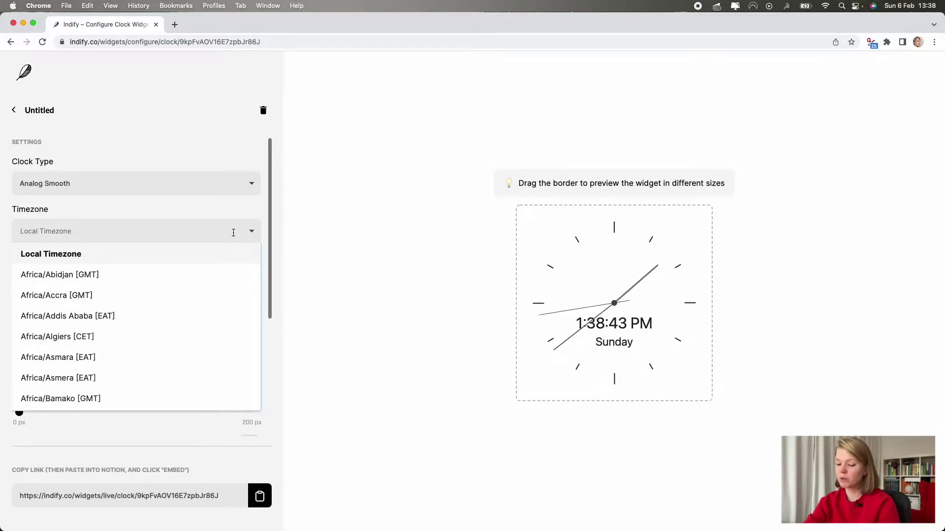
text(auck)
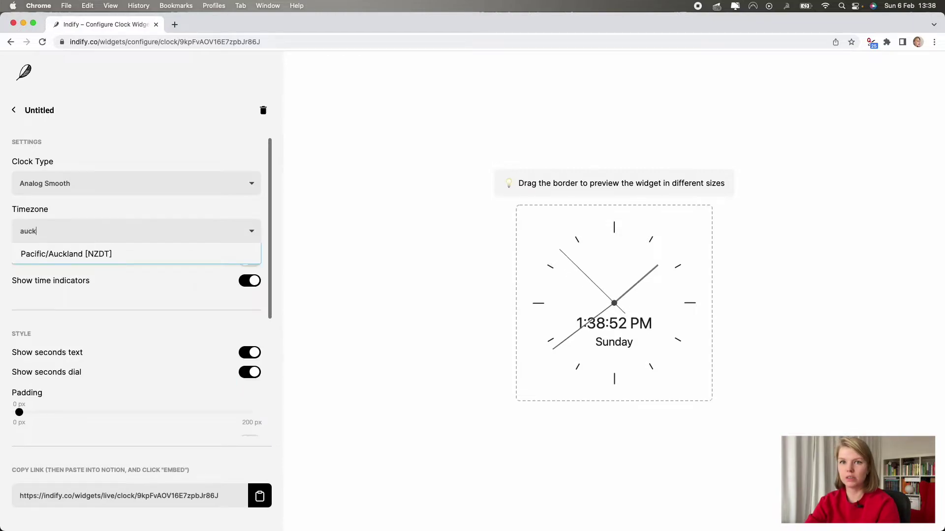
click(180, 254)
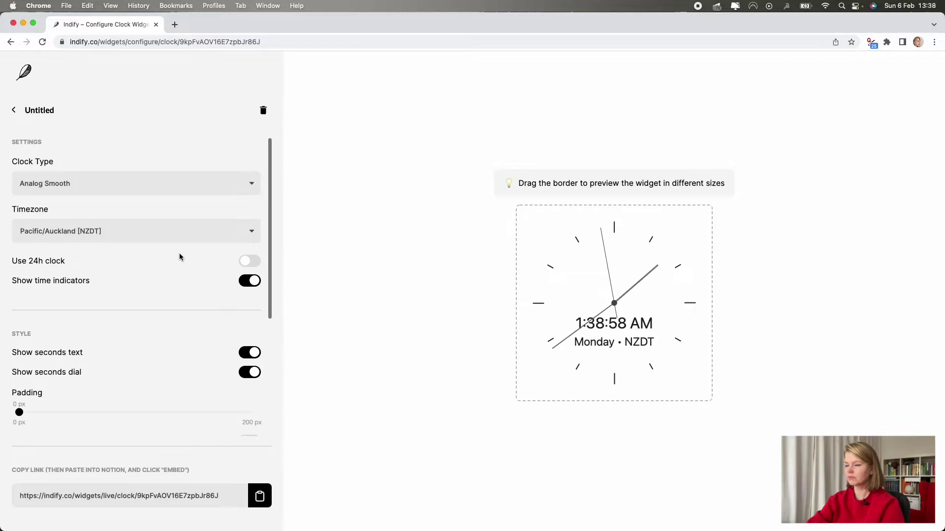
click(254, 263)
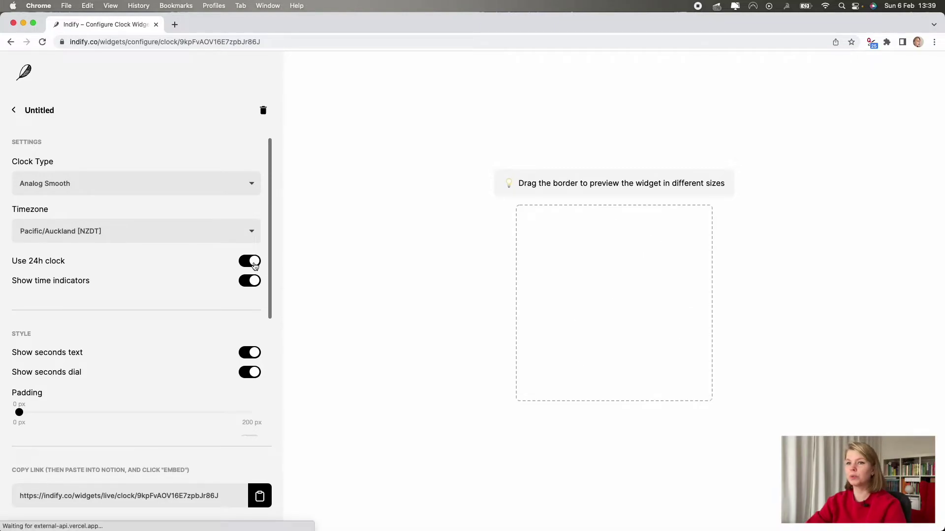
- Try hiding the clock's time indicators, seconds text and seconds dial, and turn all three back on
click(246, 285)
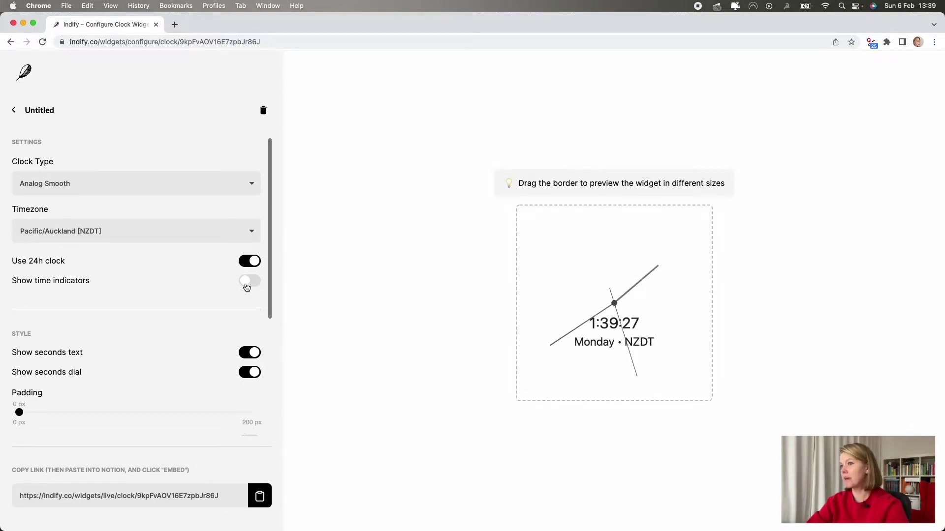
click(247, 288)
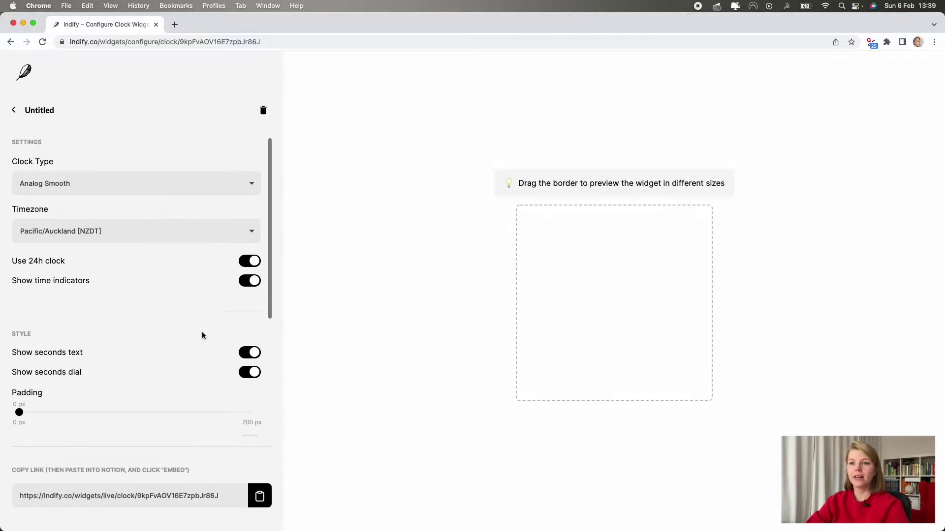
click(249, 354)
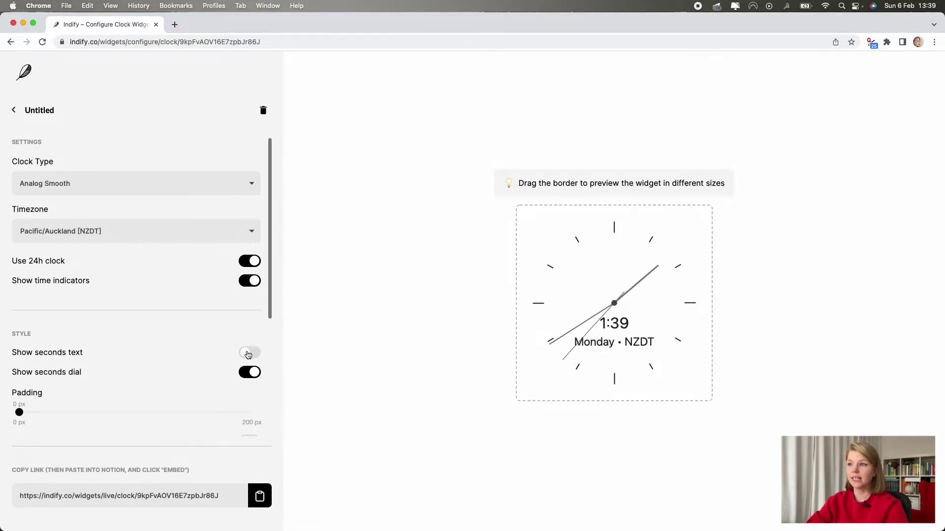
click(247, 373)
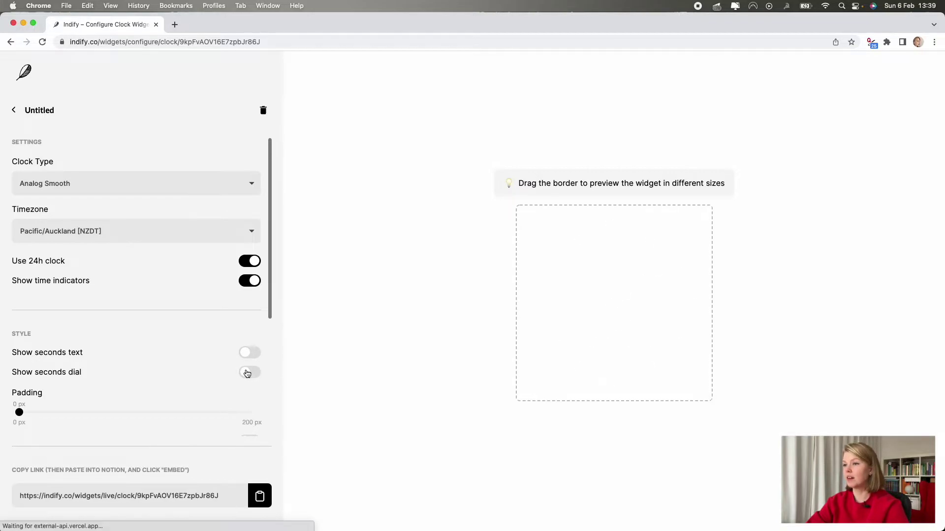
click(250, 352)
click(250, 373)
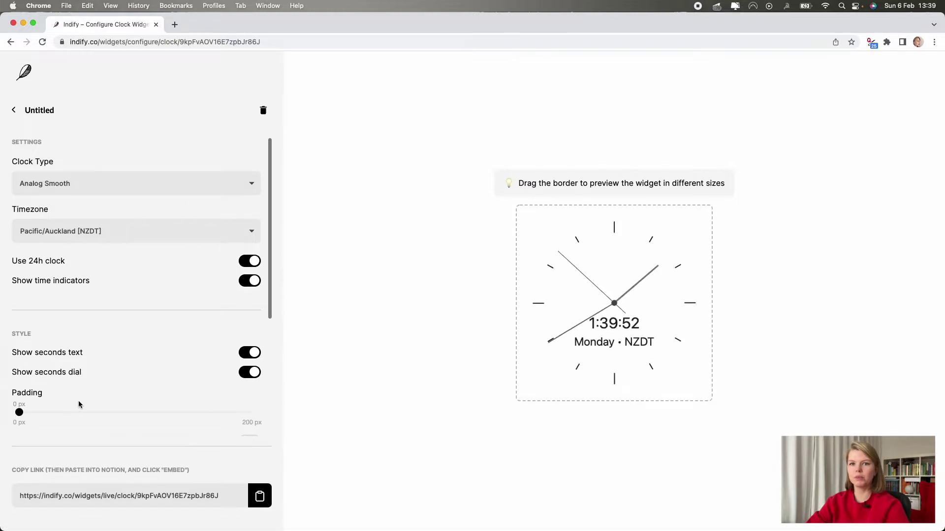
- Enable a custom background color for the clock, set it to #fbf3db, and turn off the hover menu
scroll(78, 401, down, 4)
scroll(79, 401, down, 4)
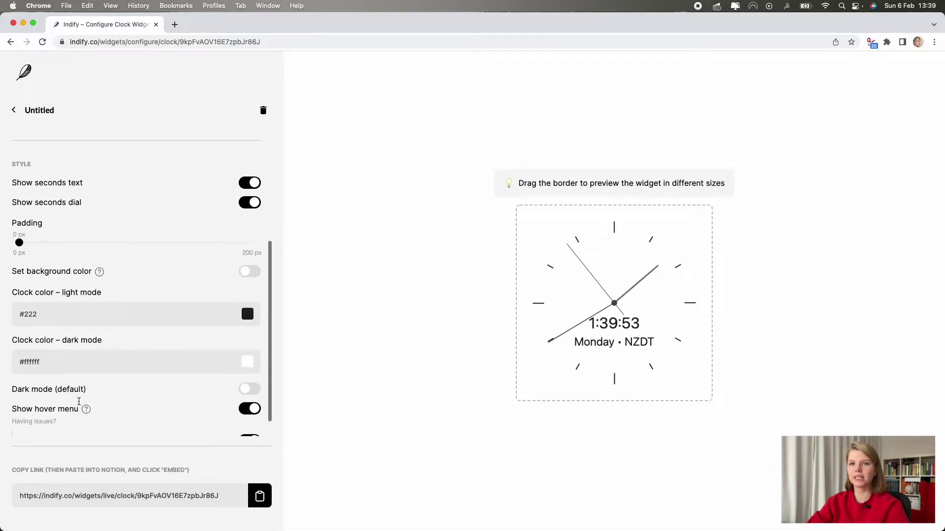
click(249, 272)
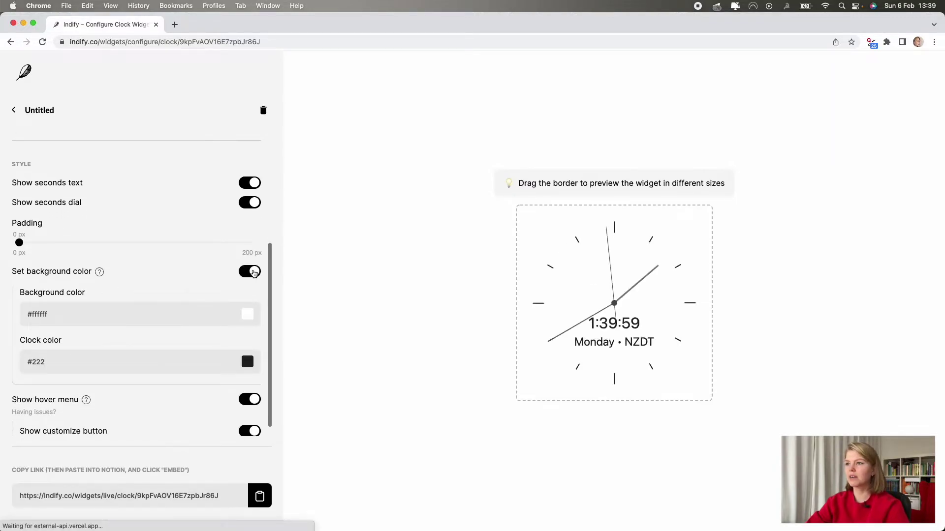
click(247, 316)
click(299, 355)
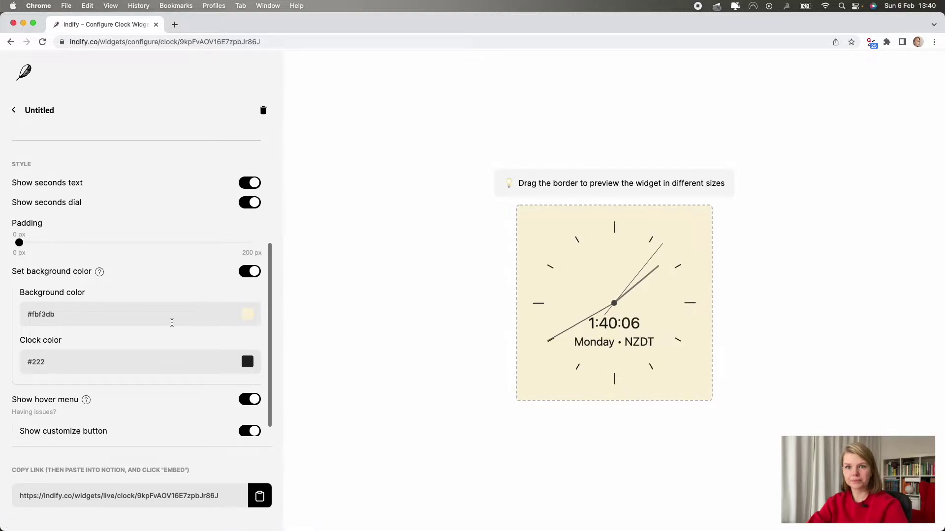
scroll(172, 322, down, 1)
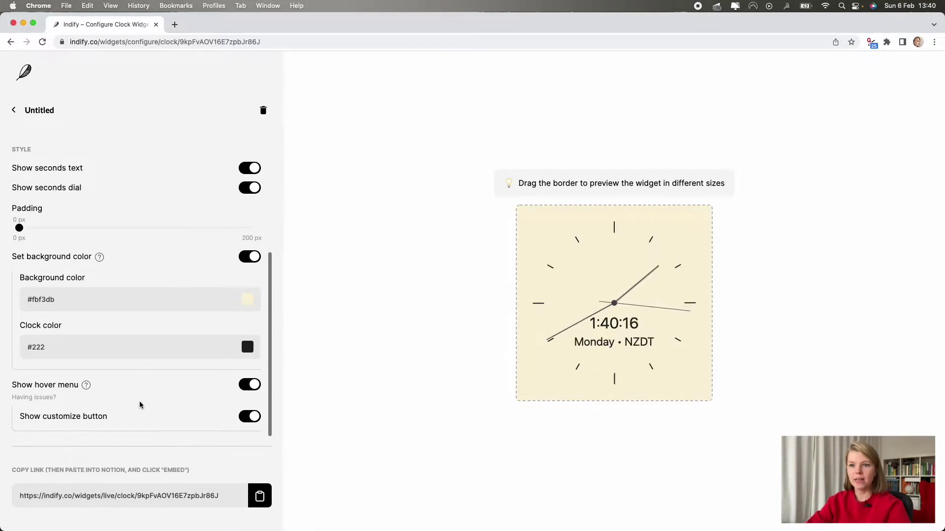
click(246, 388)
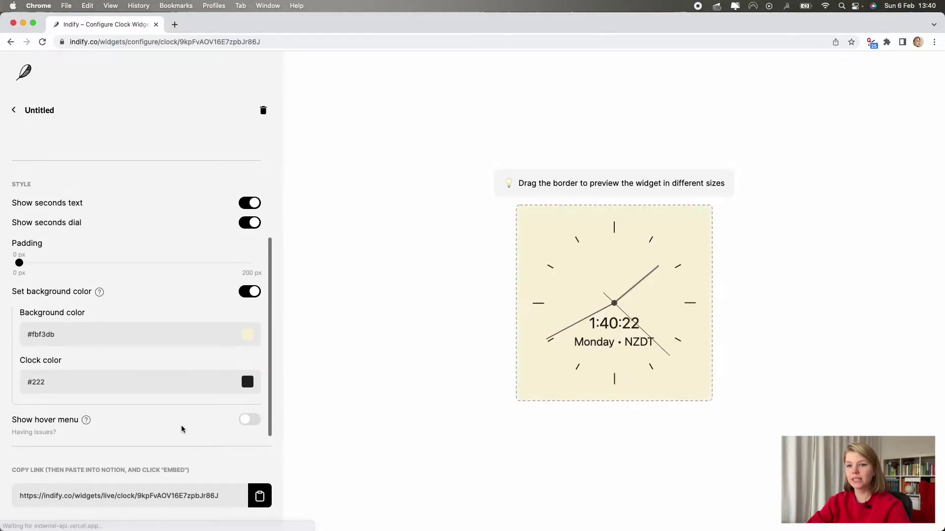
- Copy the clock widget's embed link and rename the widget "NZ clock"
click(260, 497)
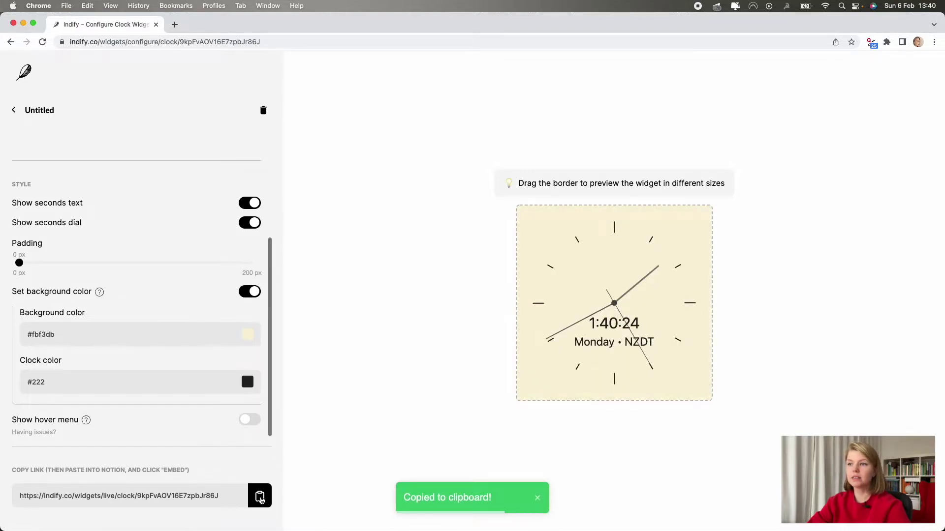
double_click(48, 110)
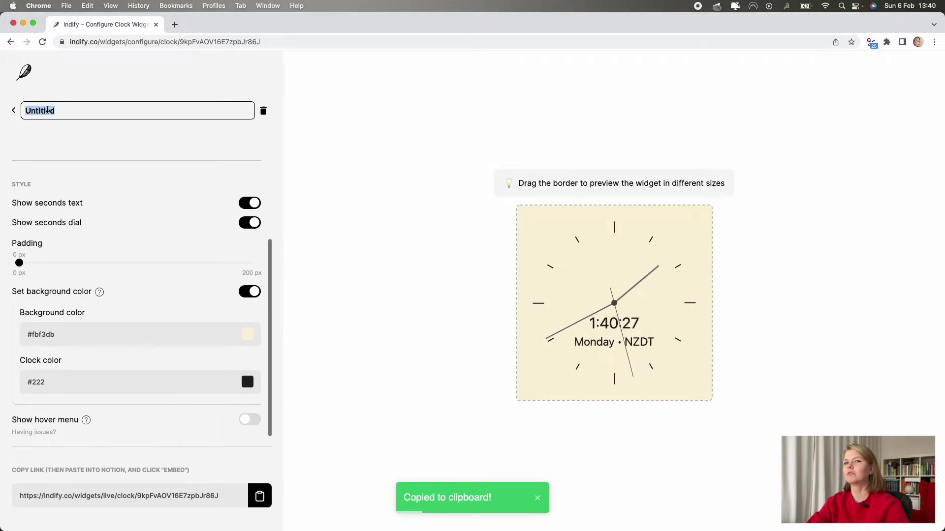
text(NZ clock)
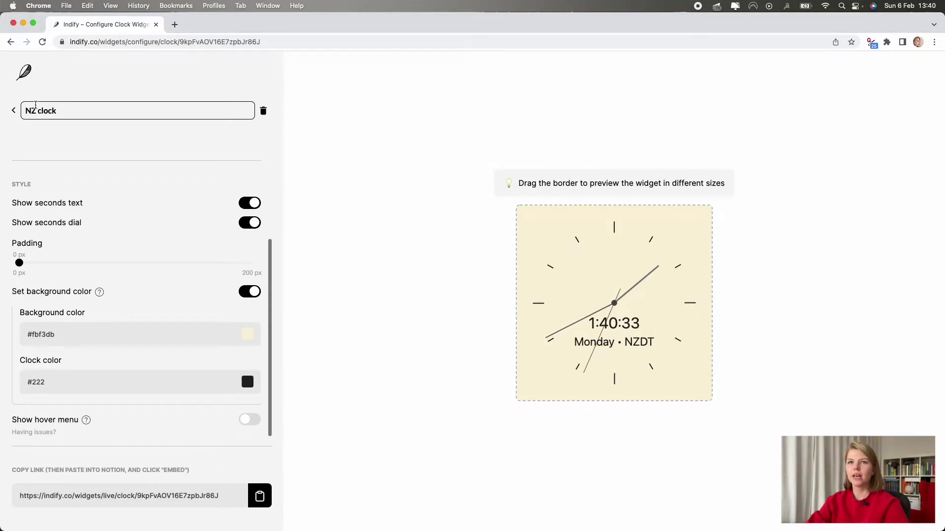
- Switch to Notion and embed the copied clock link below the button menu on the Widgets demo page
key(super+Tab)
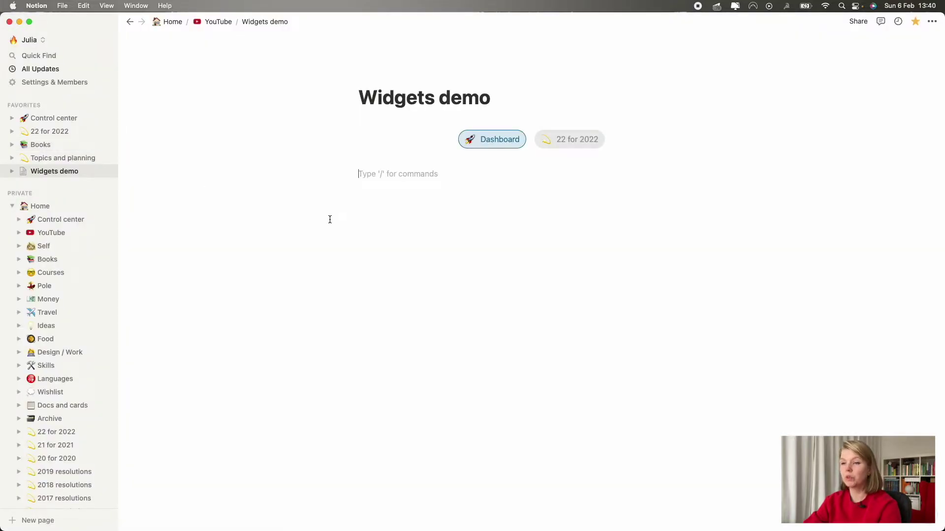
key(super+v)
click(632, 222)
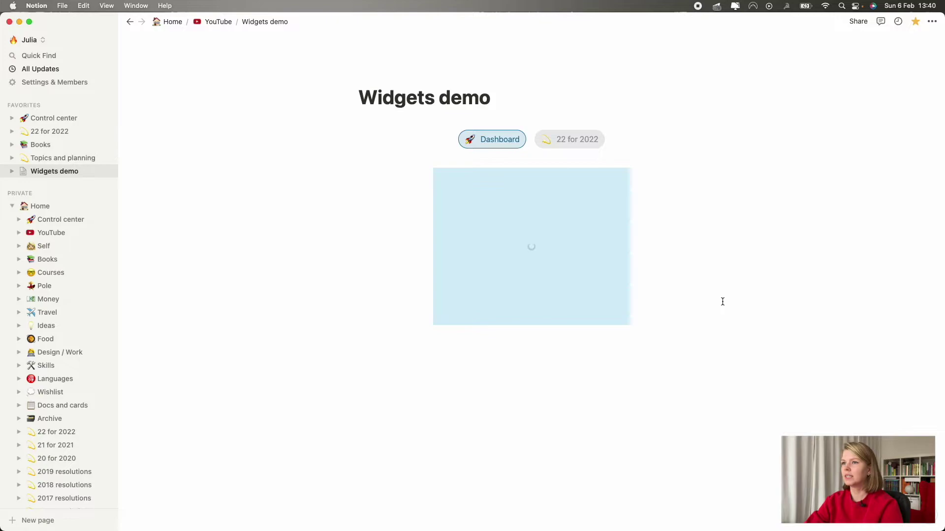
- Move the clock embed beside the button menu so the two widgets form side-by-side columns
mouse_move(464, 219)
drag(427, 175, 660, 134)
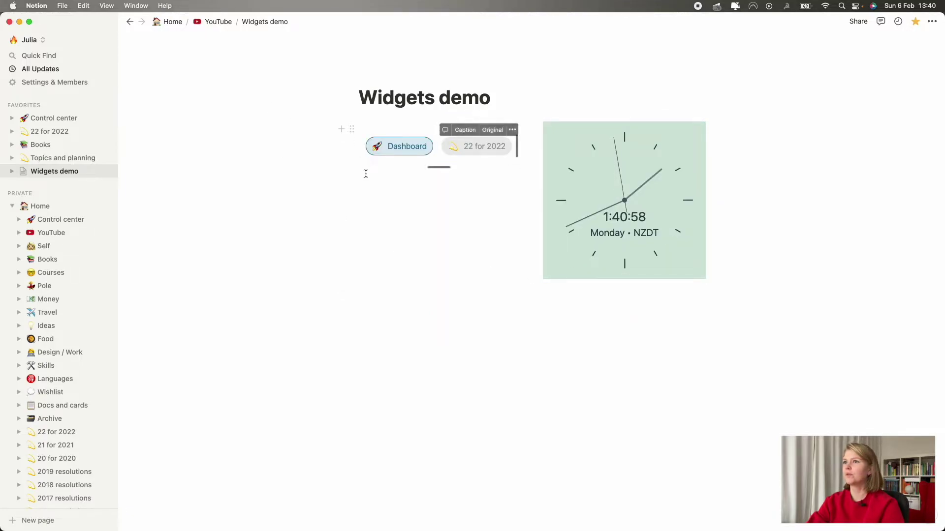
click(615, 353)
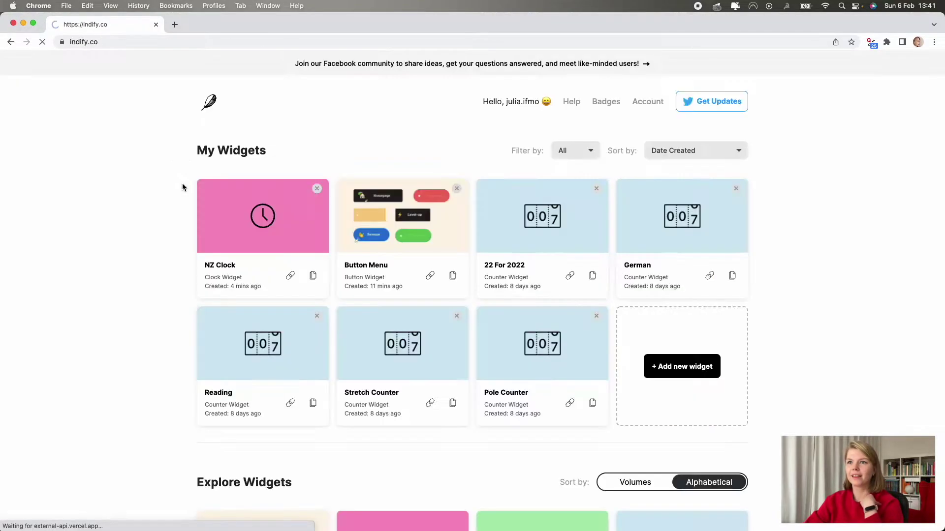
- Switch to Indify and create a new Countdown widget with the event title "Christmas"
scroll(135, 252, down, 5)
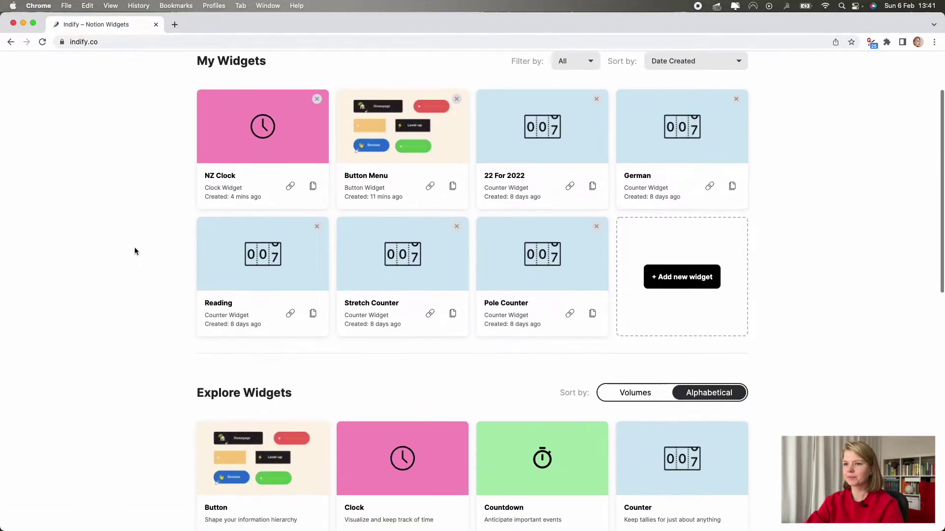
mouse_move(571, 337)
click(542, 358)
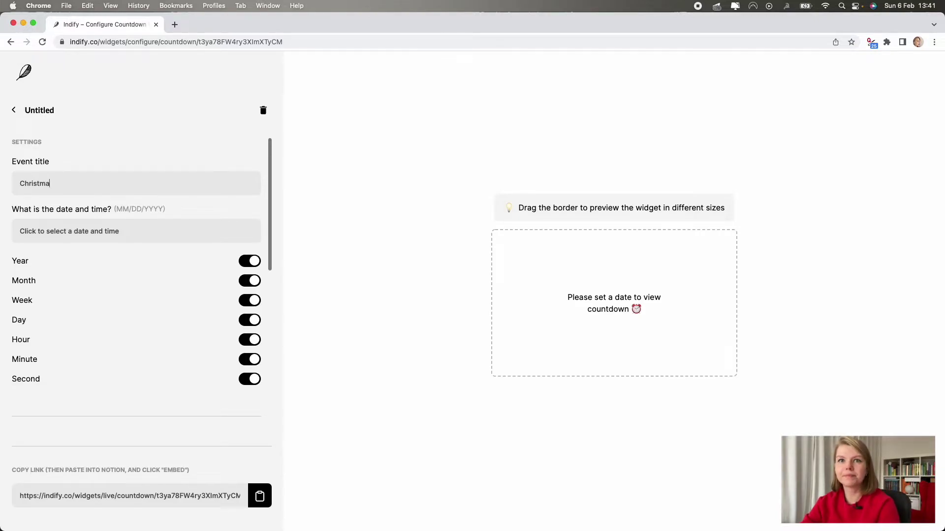
- Set the countdown's date and time to December 25 2022, 12:00 AM
click(93, 232)
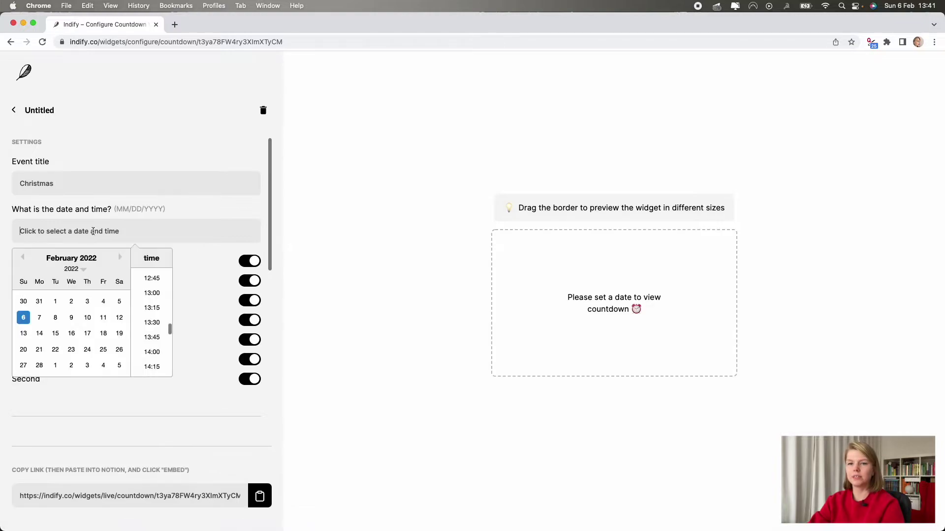
click(120, 257)
double_click(120, 258)
double_click(120, 257)
double_click(120, 258)
double_click(120, 258)
click(120, 258)
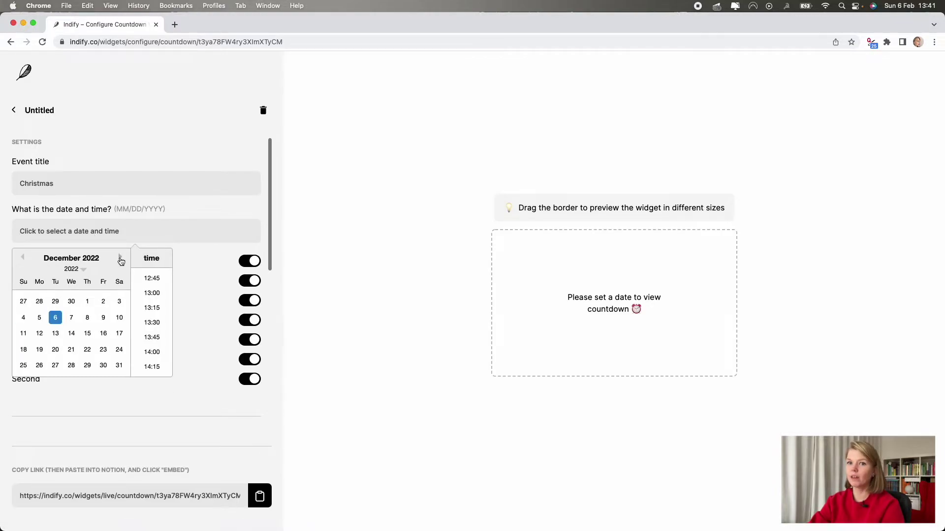
click(23, 366)
scroll(151, 320, down, 5)
scroll(152, 305, up, 10)
click(151, 273)
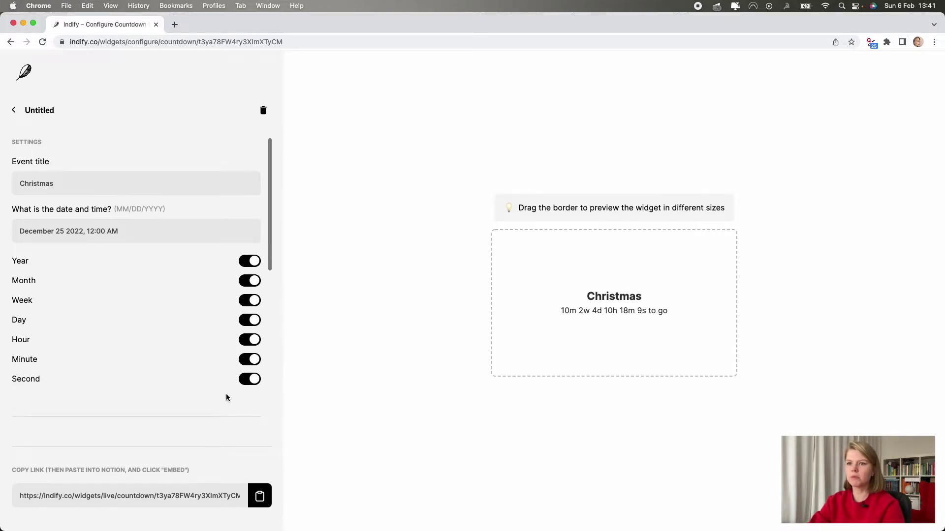
- Show only days in the Christmas countdown by disabling every other time unit, and hide the "ago/to go" text
click(249, 360)
click(247, 343)
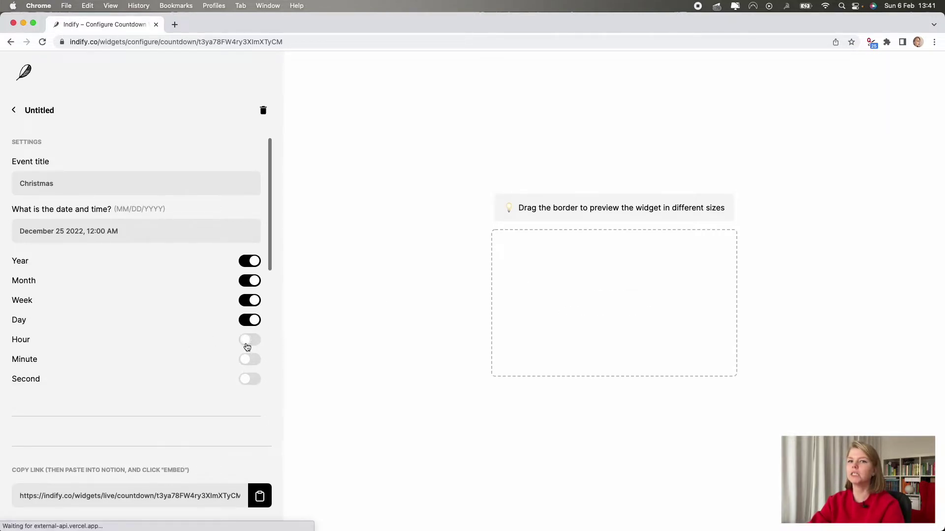
click(248, 301)
click(248, 281)
click(246, 263)
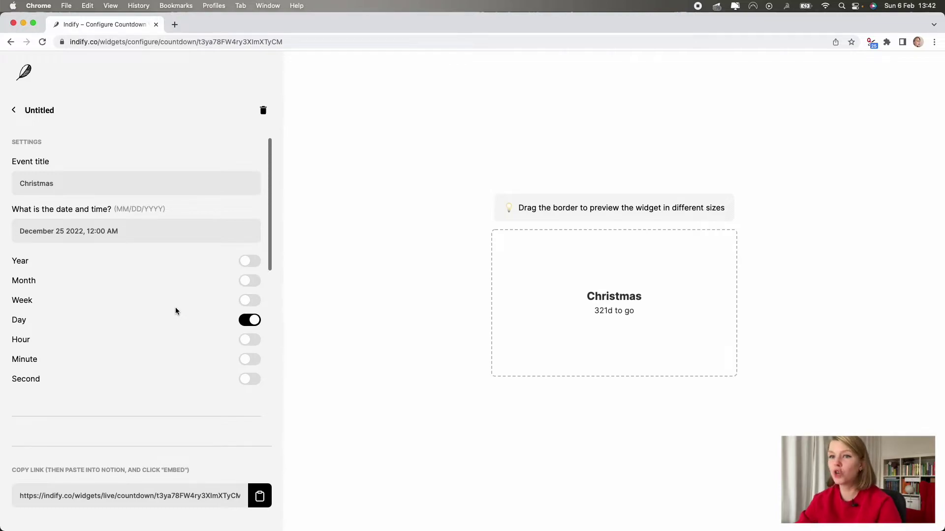
scroll(172, 353, down, 5)
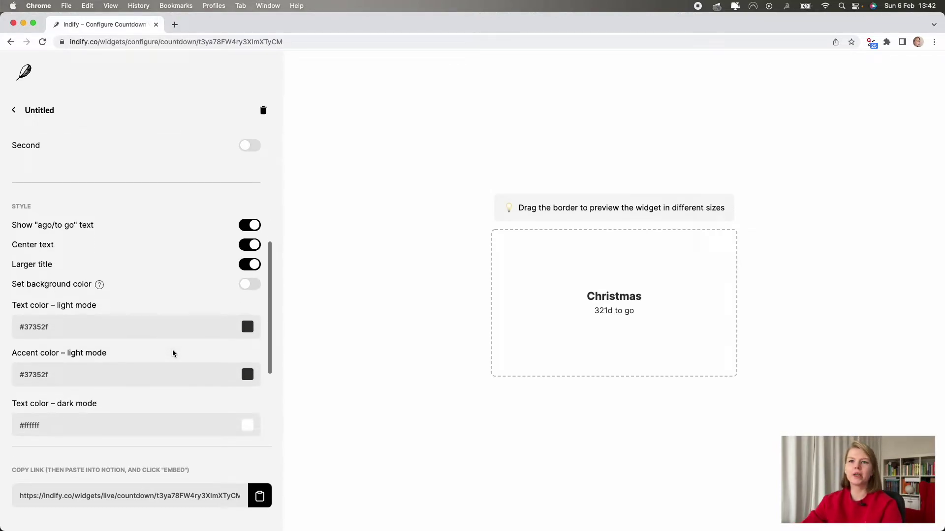
click(244, 228)
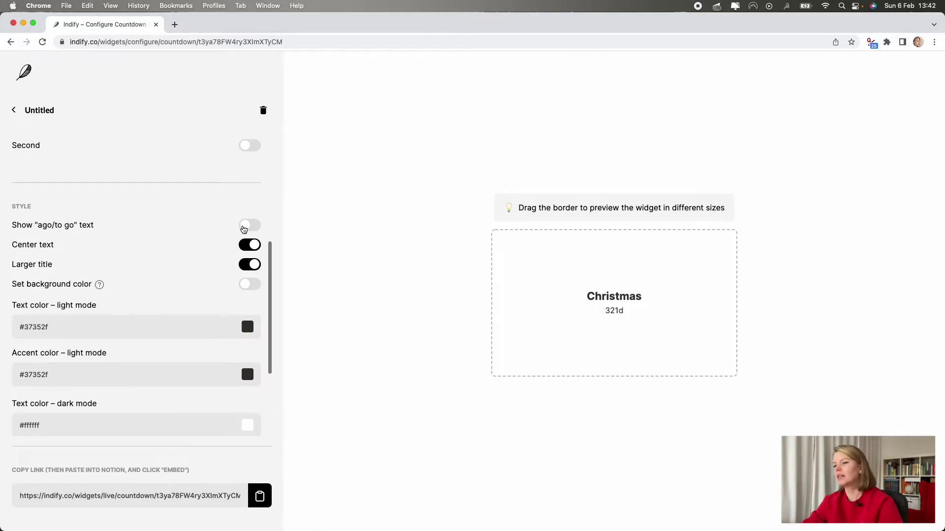
- Try the countdown without Center text and without Larger title, turning each option back on
click(247, 245)
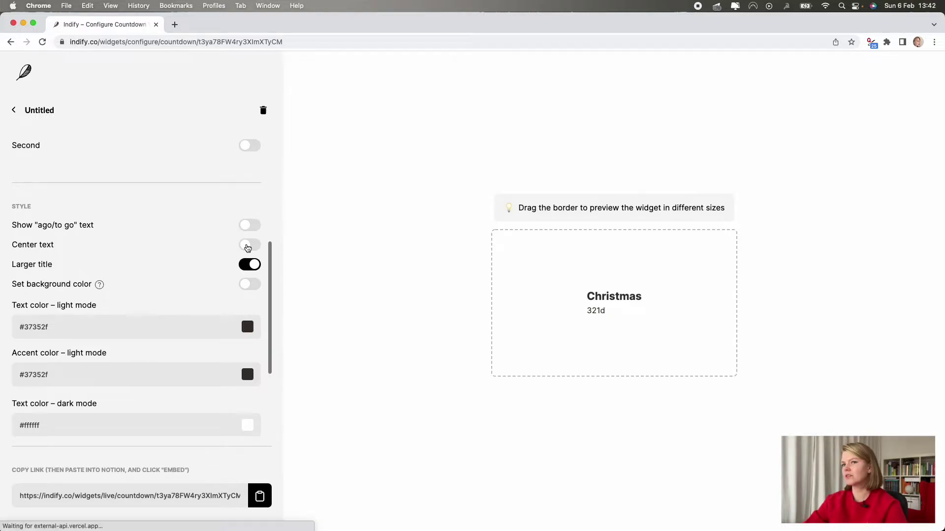
click(246, 244)
click(246, 266)
click(247, 266)
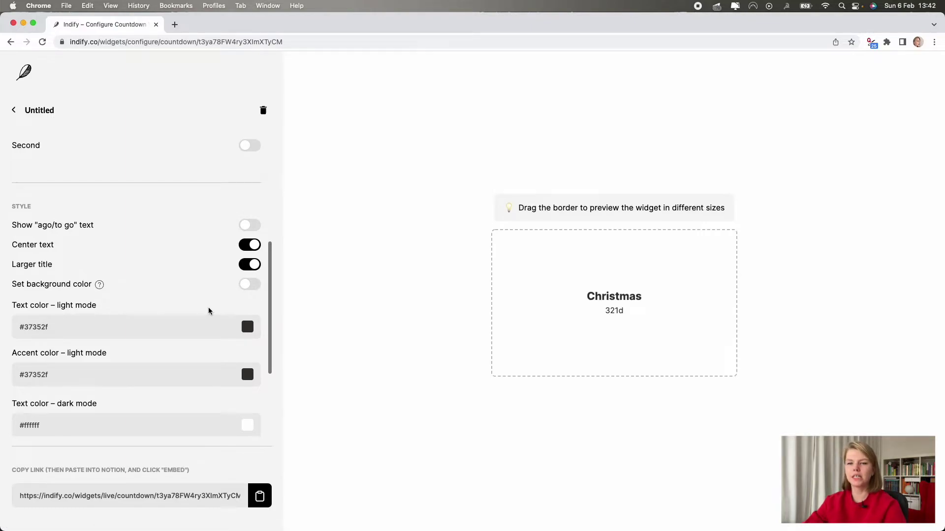
- Turn off the Christmas countdown's hover menu and preview the widget in a shorter, narrower frame
scroll(191, 390, down, 3)
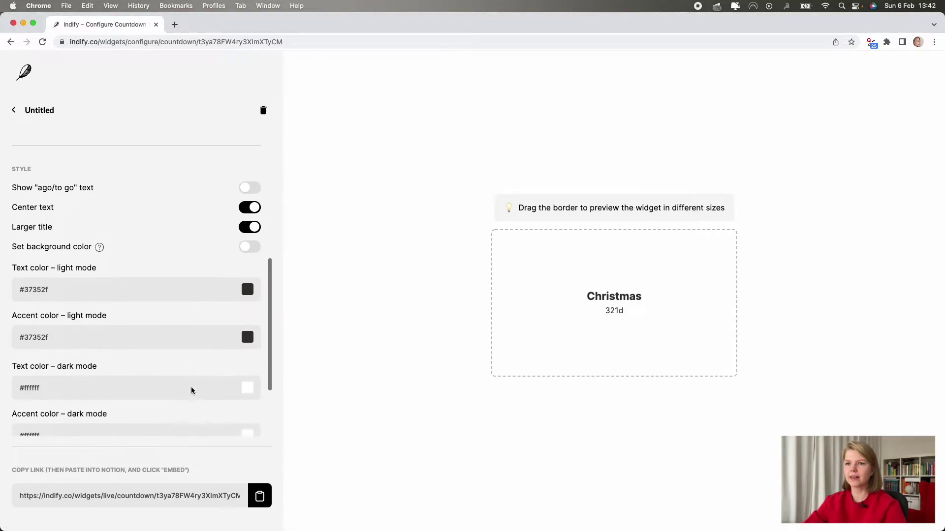
scroll(191, 388, down, 2)
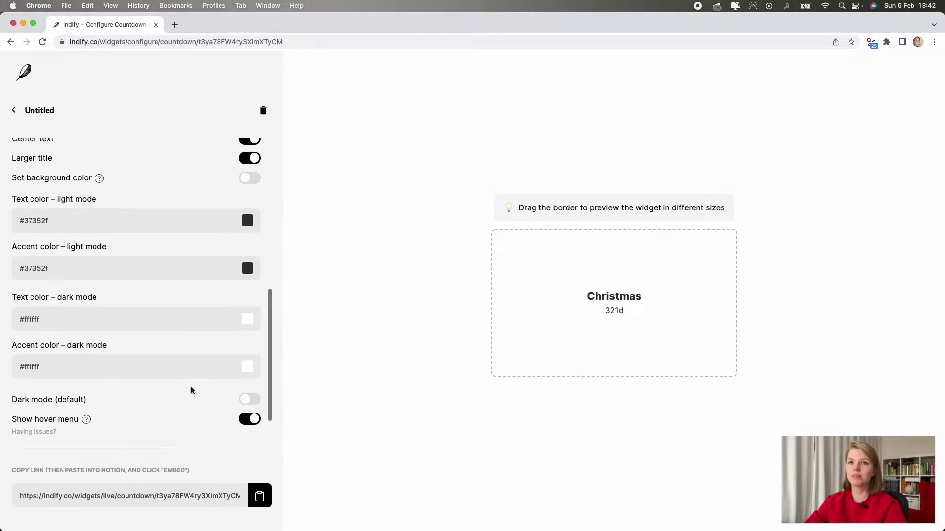
scroll(191, 390, down, 2)
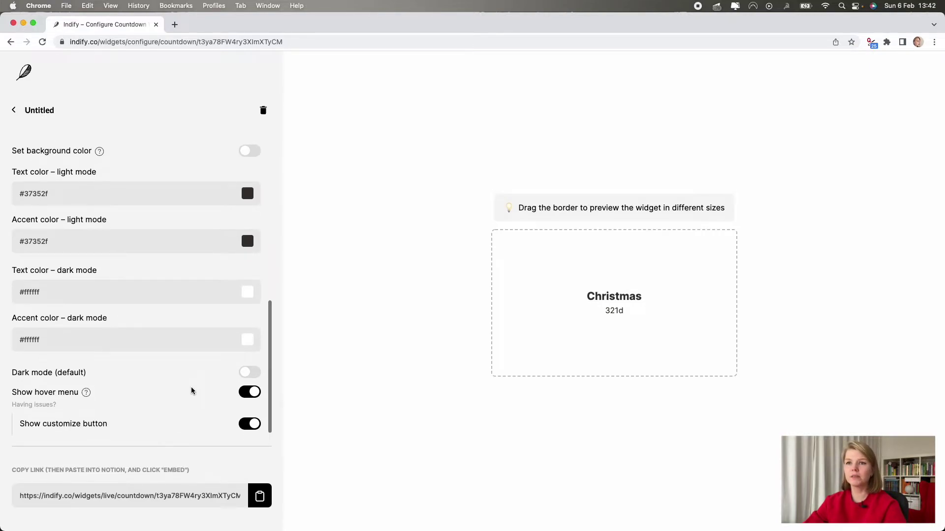
click(245, 392)
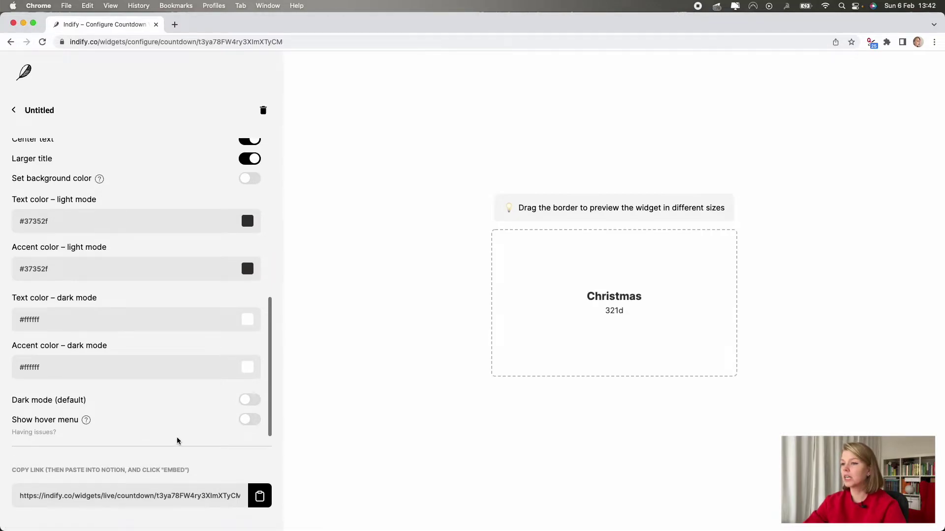
drag(613, 376, 614, 310)
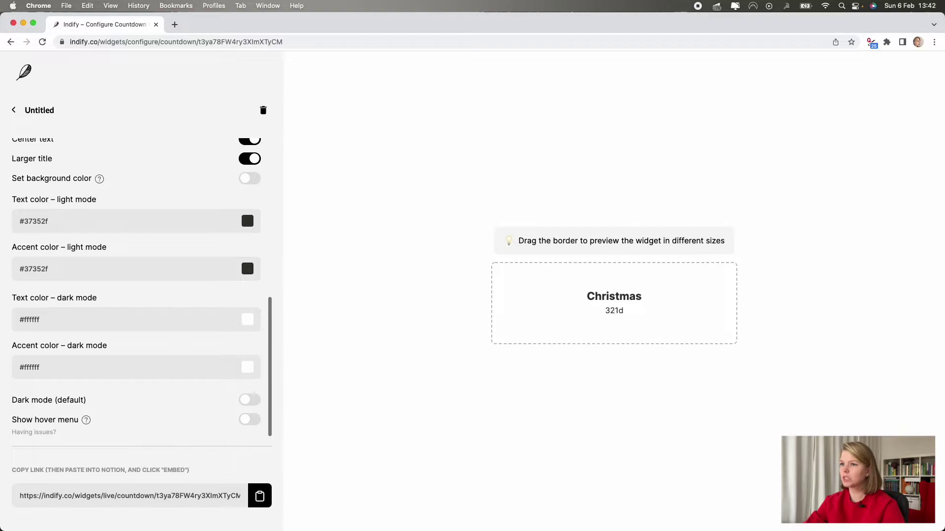
drag(492, 294, 604, 294)
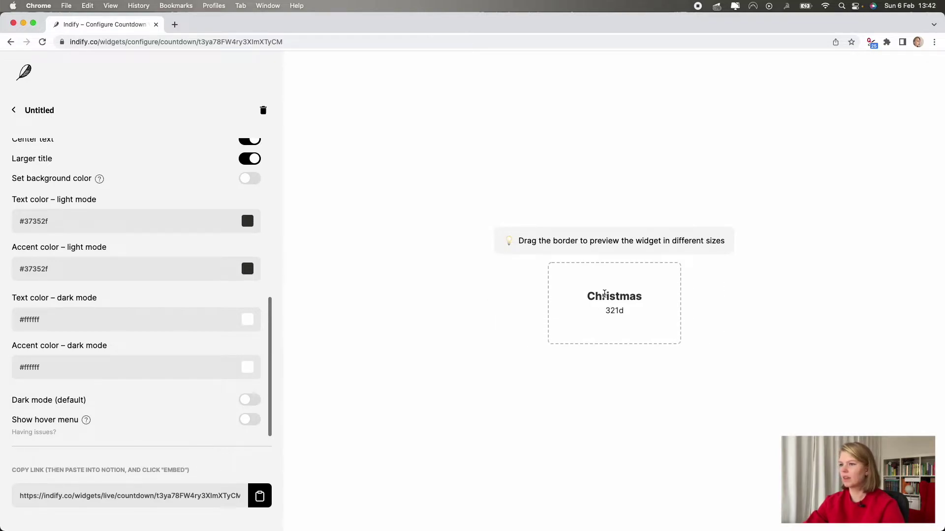
- Copy the countdown's embed link, name the widget "Days till Christmas" and return to the widget overview
click(259, 496)
click(39, 110)
double_click(39, 110)
text(Christmas)
click(25, 111)
text(Days)
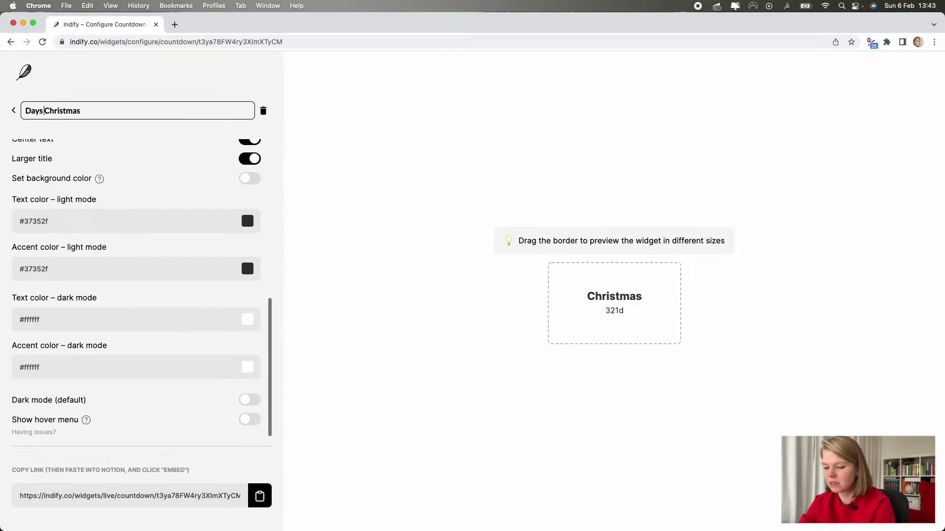
click(9, 111)
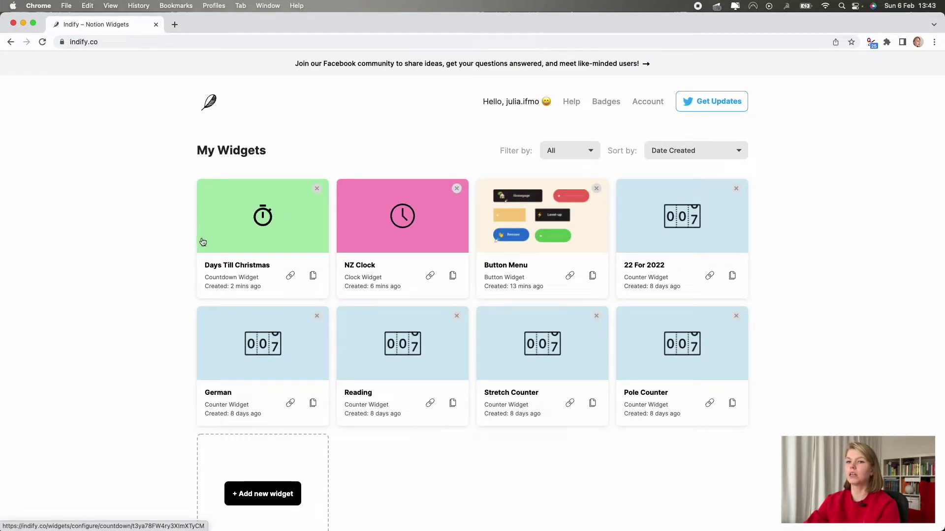
- Switch to Notion, embed the copied countdown link below the button menu, and shorten the embed to fit its content
key(super+Tab)
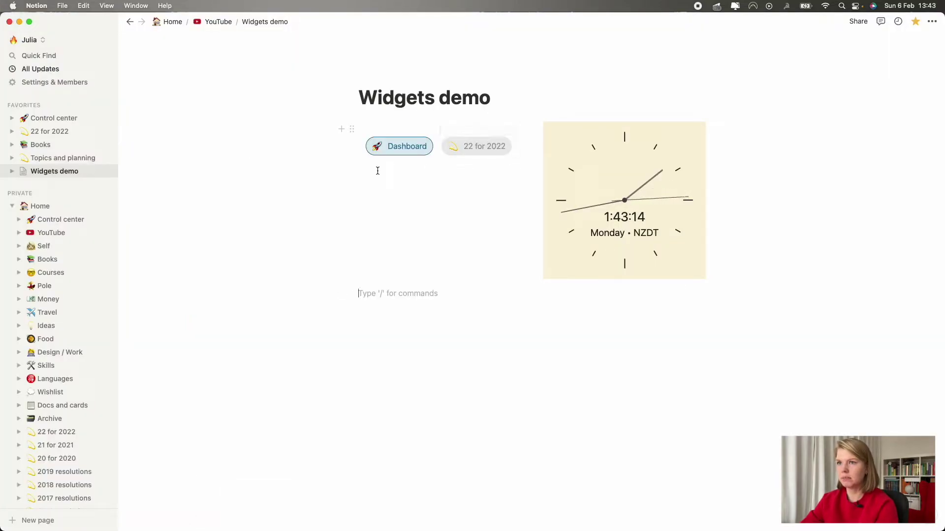
click(340, 129)
key(super+v)
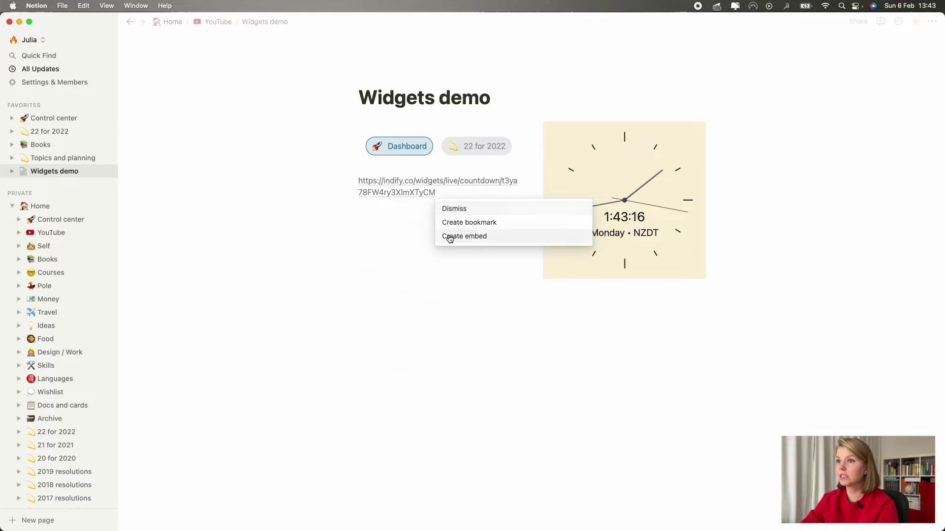
click(449, 237)
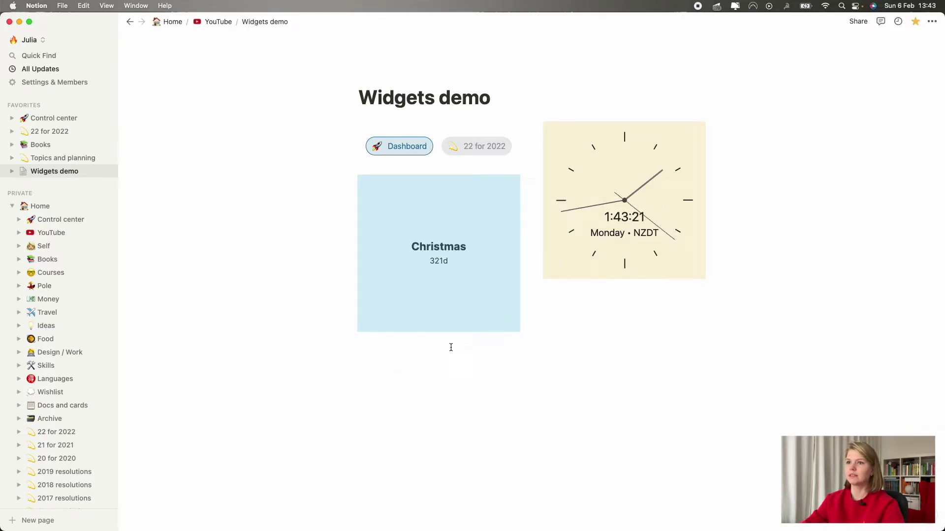
click(452, 365)
drag(441, 328, 440, 239)
mouse_move(516, 210)
mouse_down()
mouse_move(459, 207)
mouse_move(517, 207)
mouse_up()
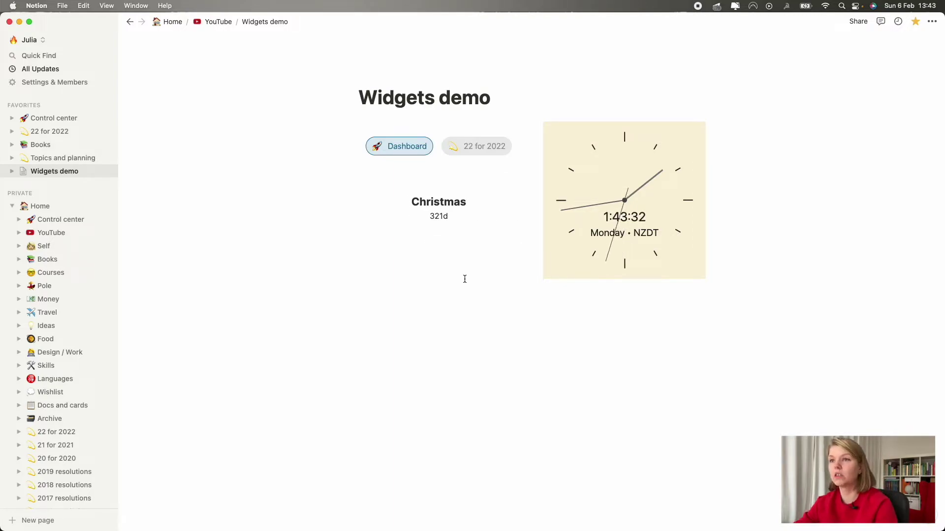
- Switch to Indify and create a new Counter widget titled "Books" with a books emoji in front of the title
key(super+Tab)
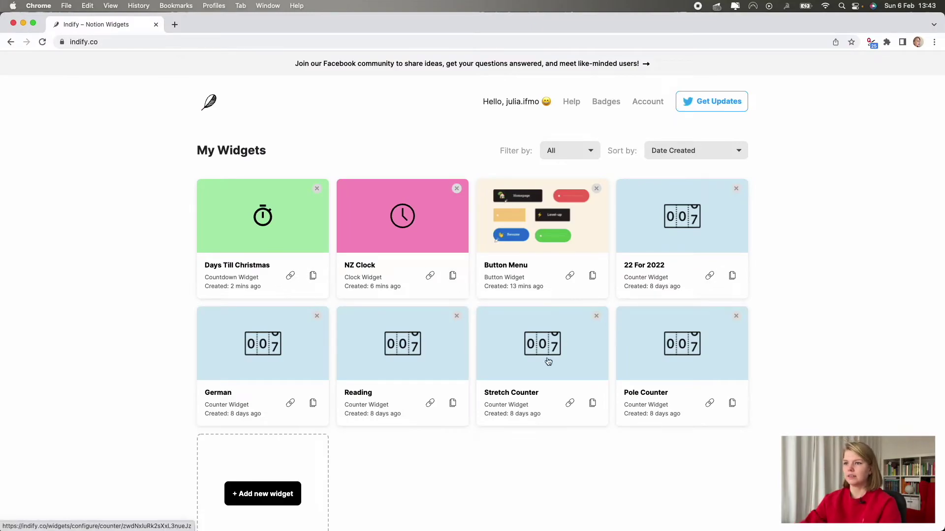
scroll(483, 495, down, 10)
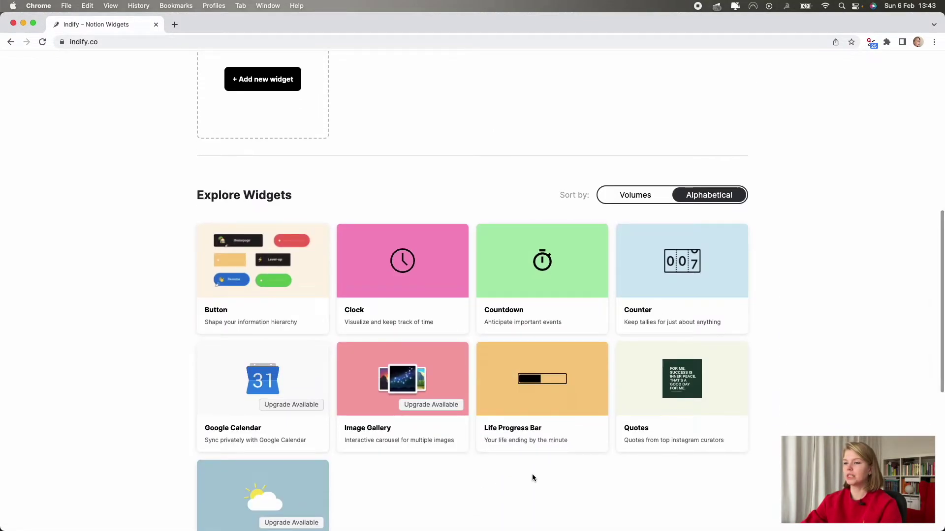
click(685, 279)
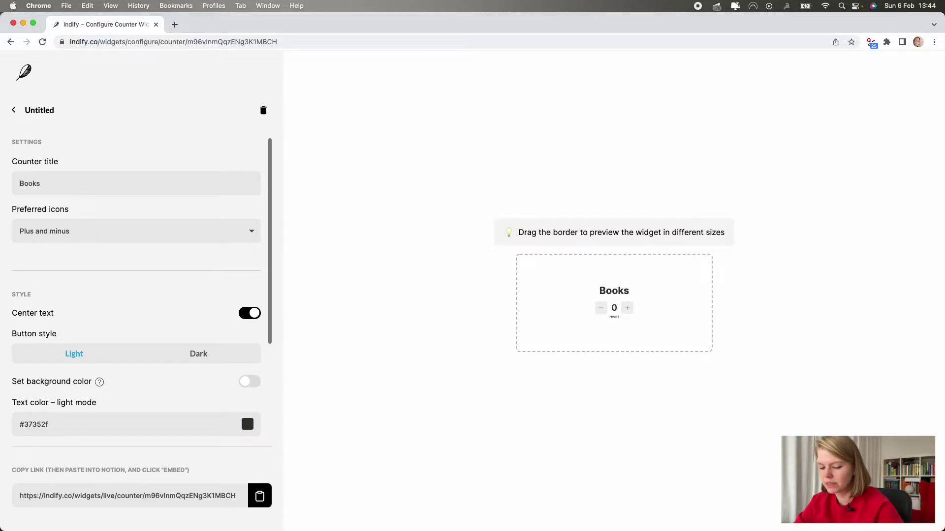
key(ctrl+super+space)
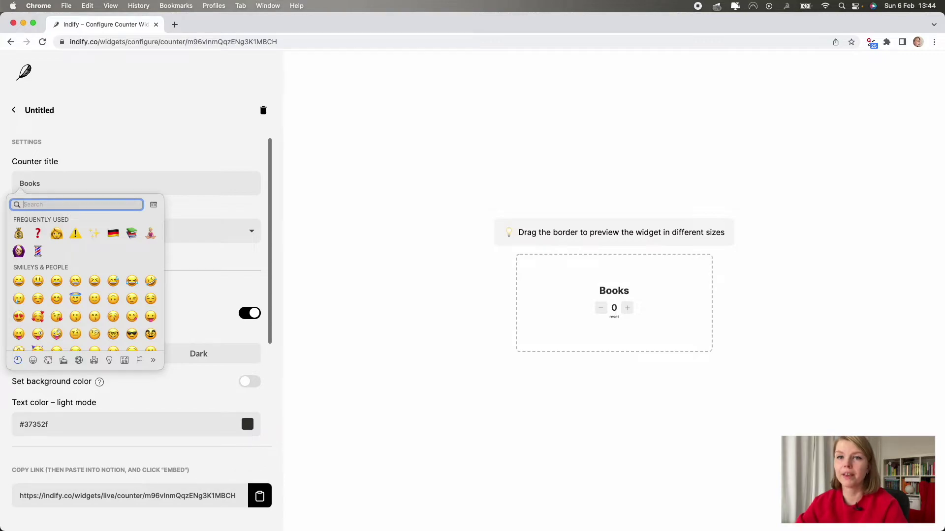
click(132, 233)
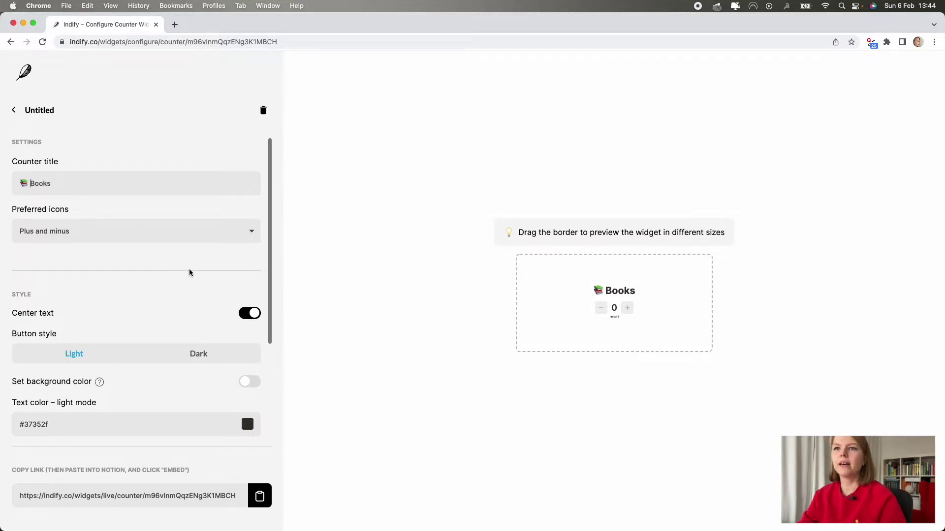
- Try Arrows as the counter's preferred icons, then restore Plus and minus
click(240, 236)
click(238, 242)
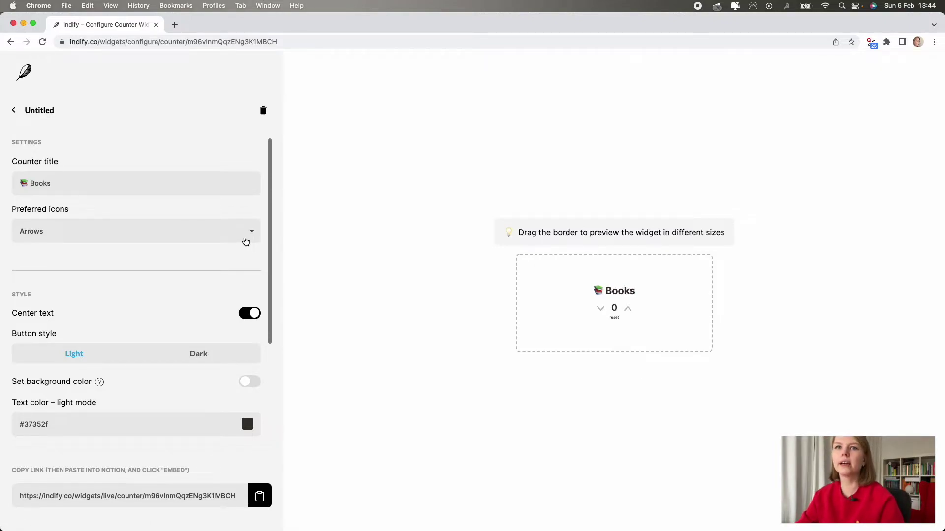
click(242, 240)
click(223, 224)
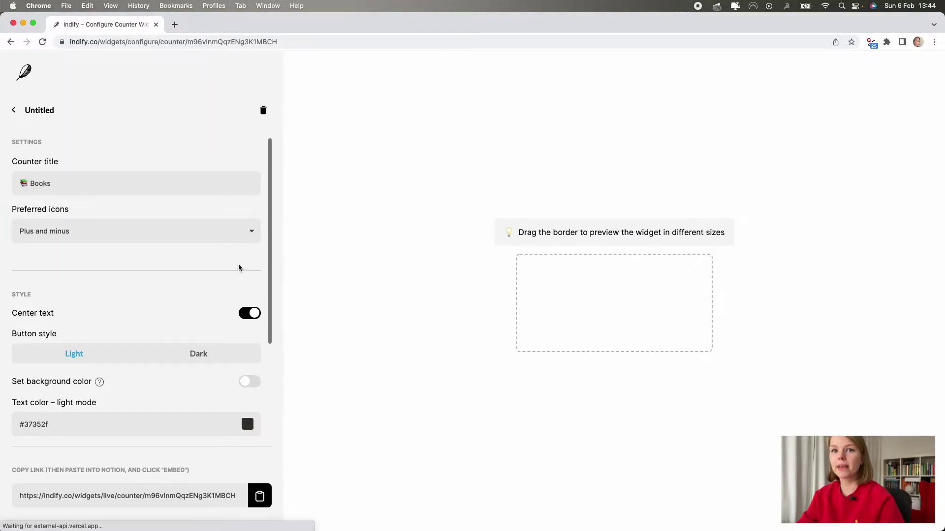
- Try the Dark button style and a background color on the counter, restoring Light and no background
scroll(238, 264, down, 3)
click(200, 286)
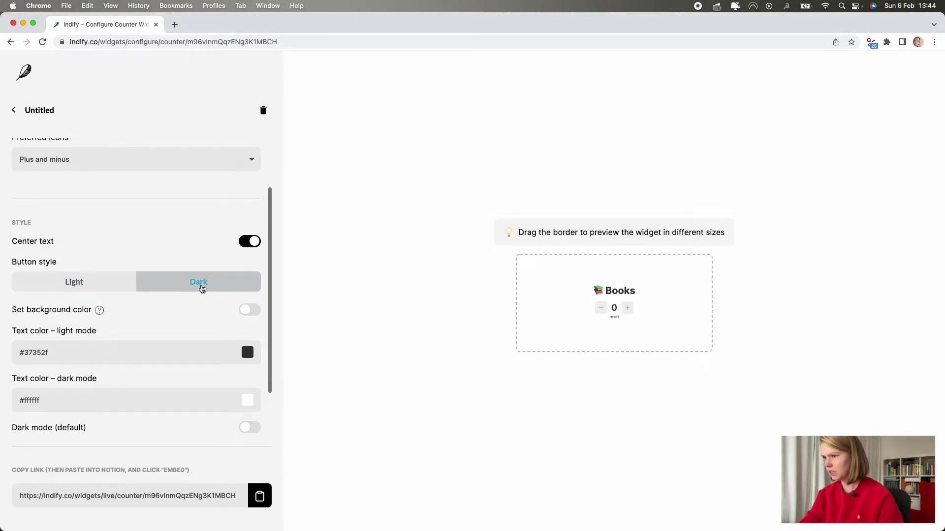
click(94, 278)
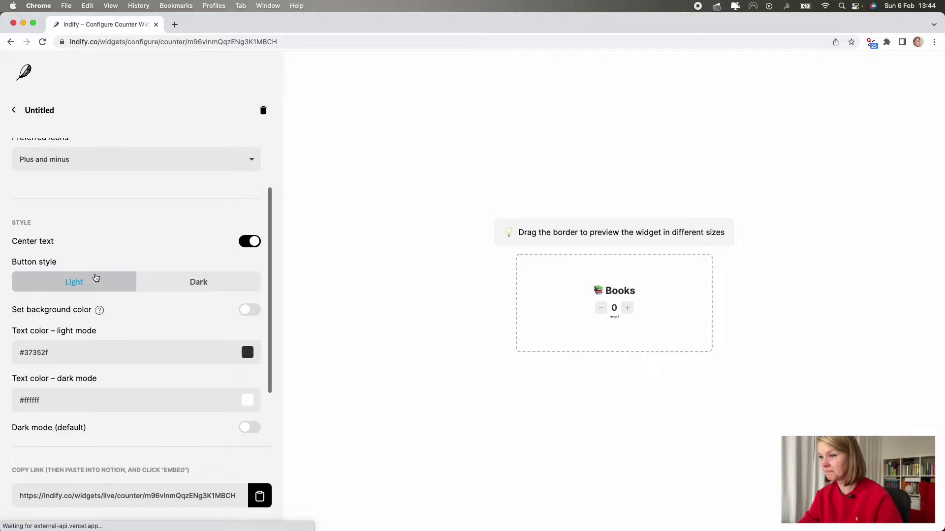
click(251, 311)
click(251, 311)
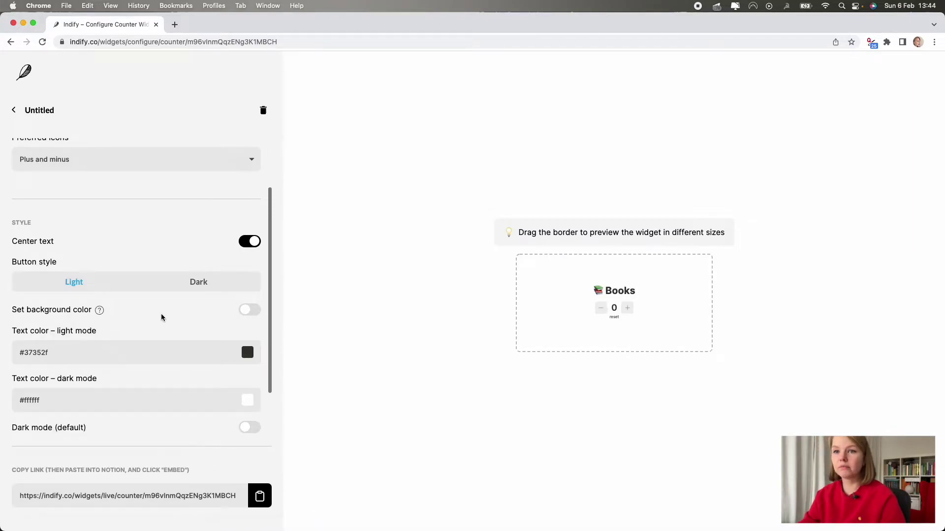
- Set the counter's light-mode text color to #000 and preview default dark mode, switching it back off
triple_click(148, 352)
text(#000)
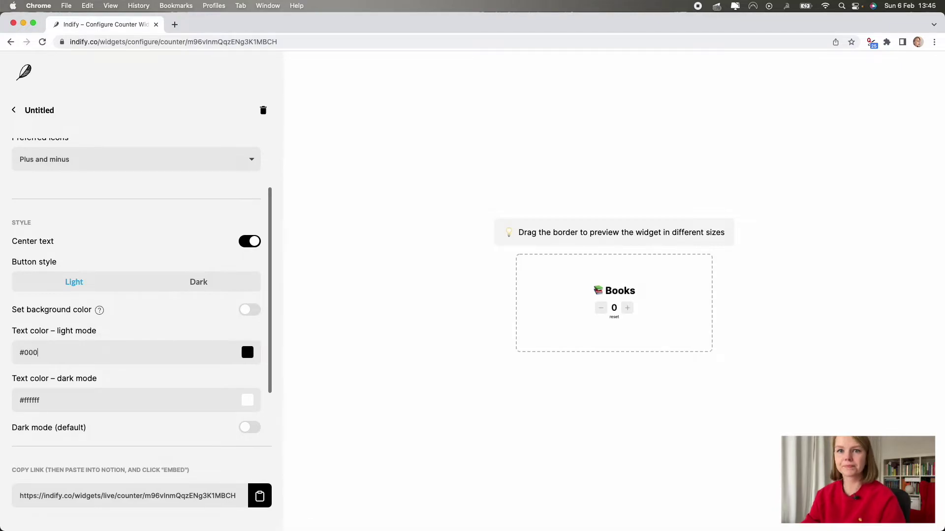
scroll(128, 422, down, 3)
click(251, 366)
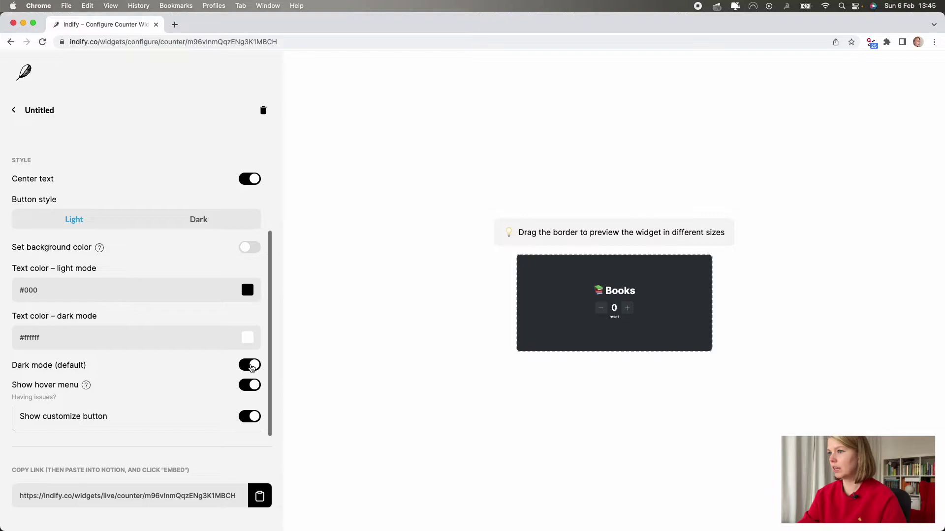
click(251, 366)
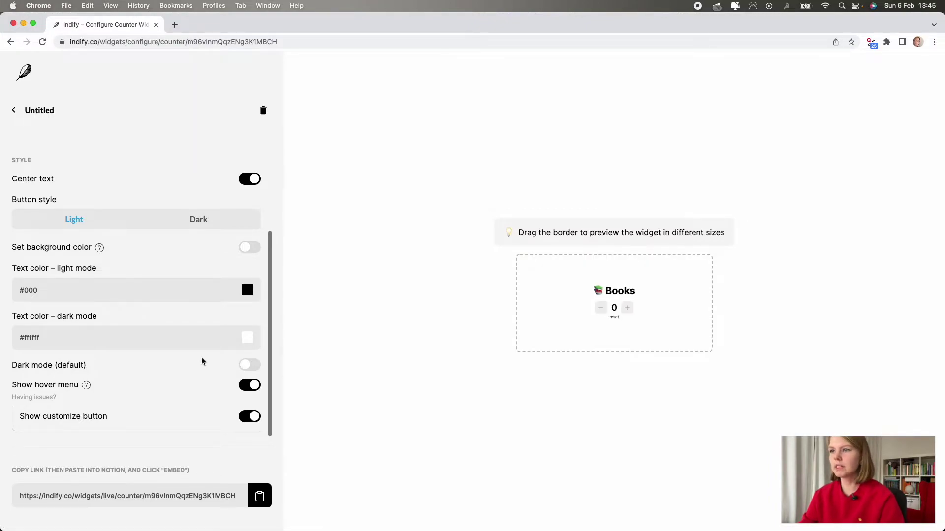
- Disable the counter's hover menu and name the widget "Books counter"
click(247, 387)
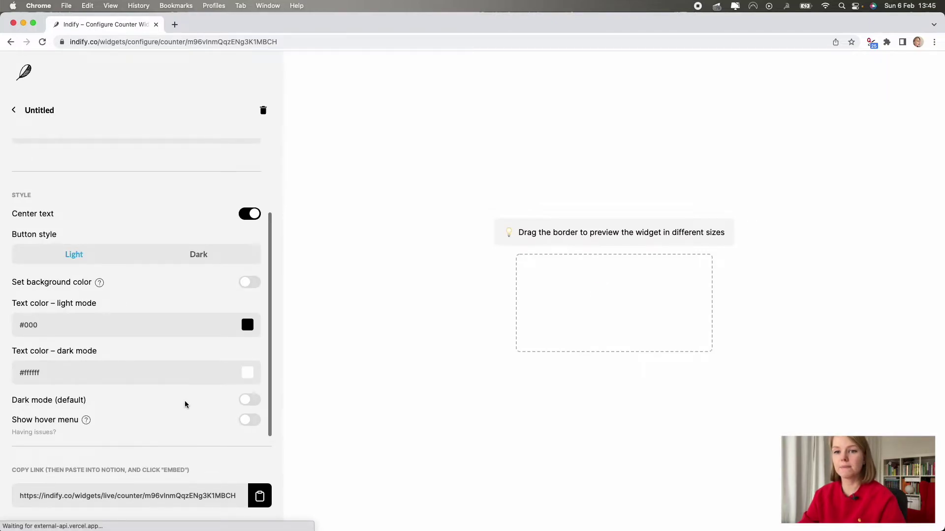
click(52, 110)
text(Books counter)
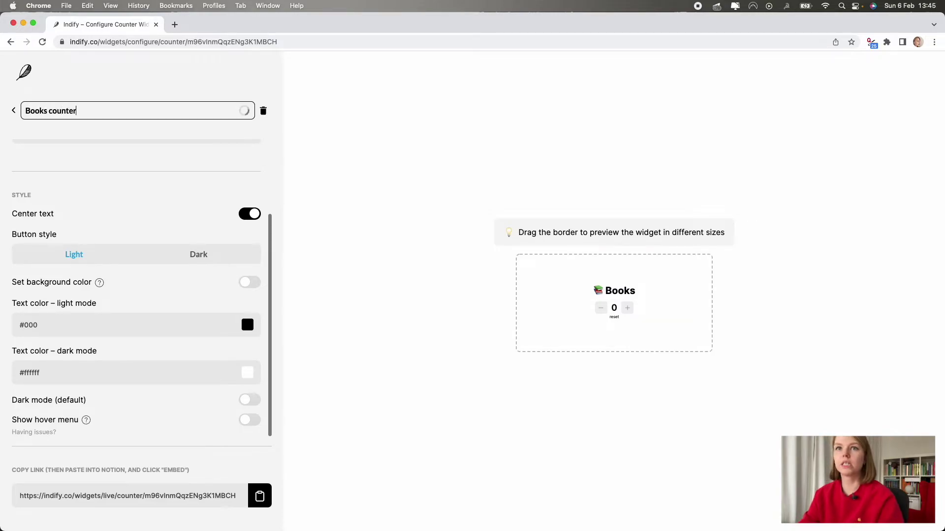
- Copy the Books counter link, switch to Notion and embed it at the end of the Widgets demo page
click(260, 497)
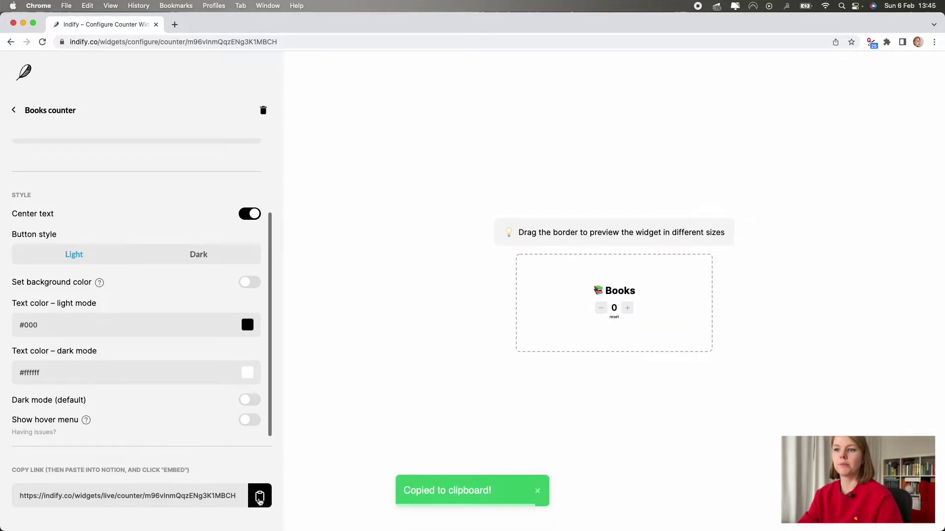
click(15, 113)
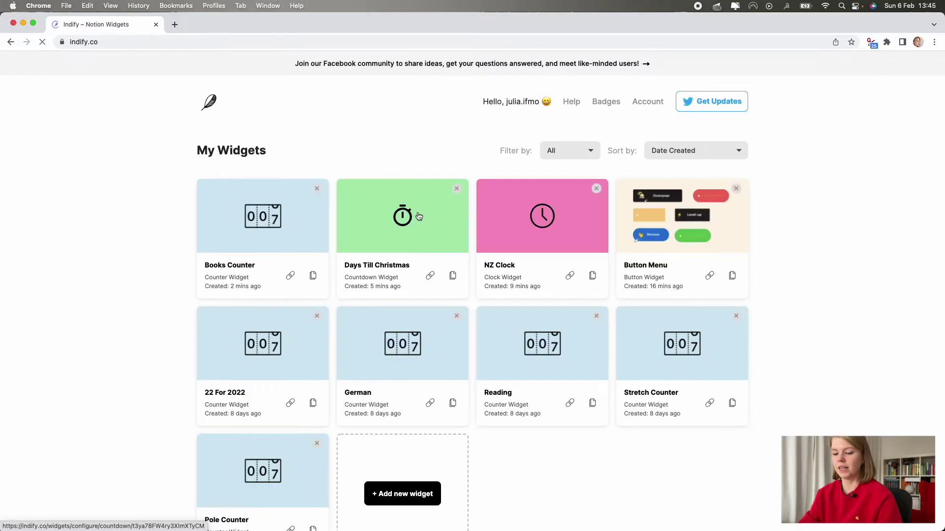
key(super+Tab)
click(396, 331)
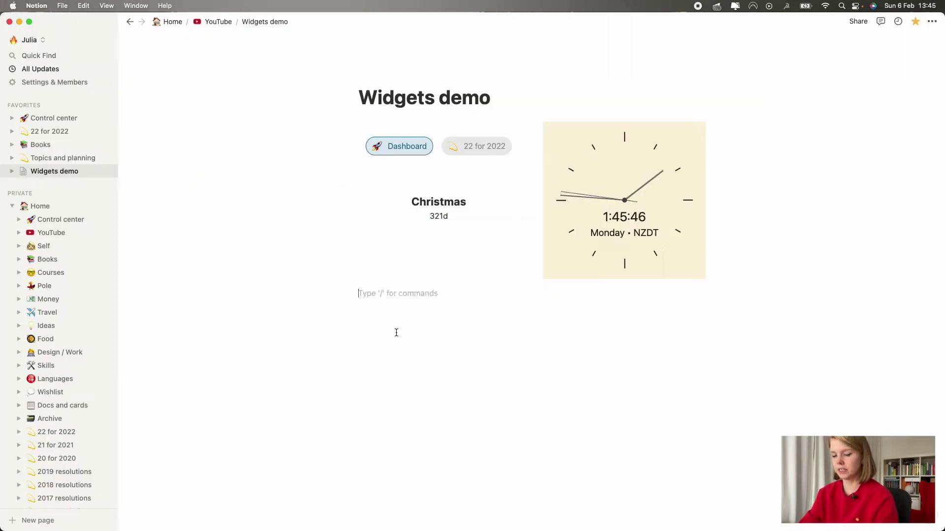
key(super+v)
click(628, 338)
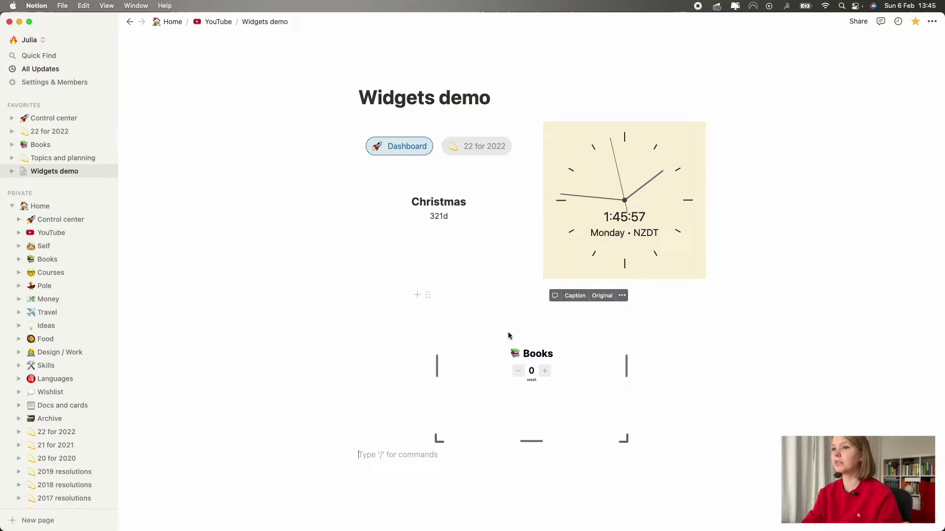
- Shrink the Books counter embed, move it under the Christmas countdown and widen it to fill the column
drag(529, 443, 530, 332)
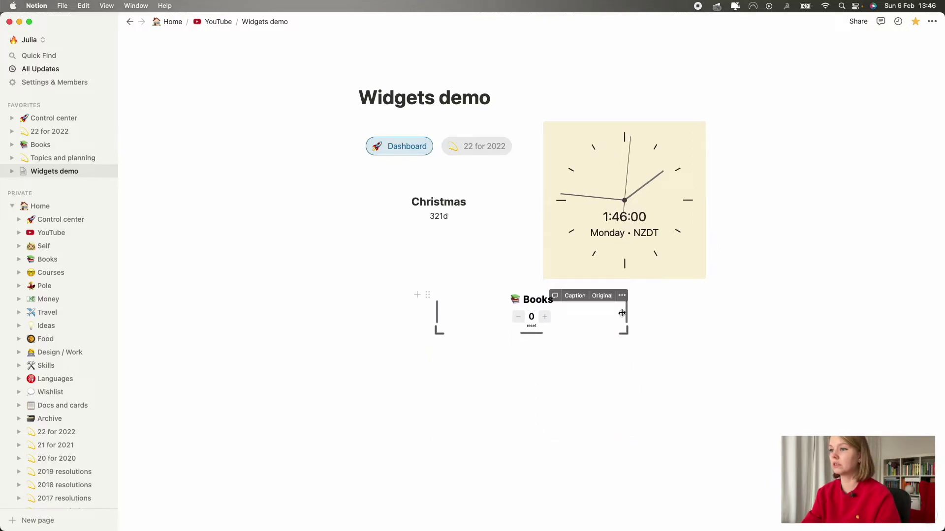
drag(627, 310, 587, 312)
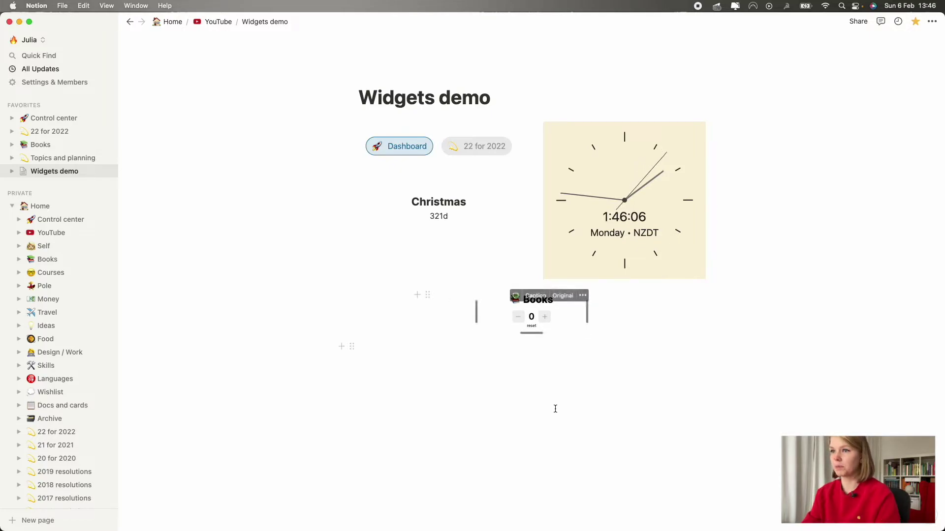
drag(460, 296, 384, 228)
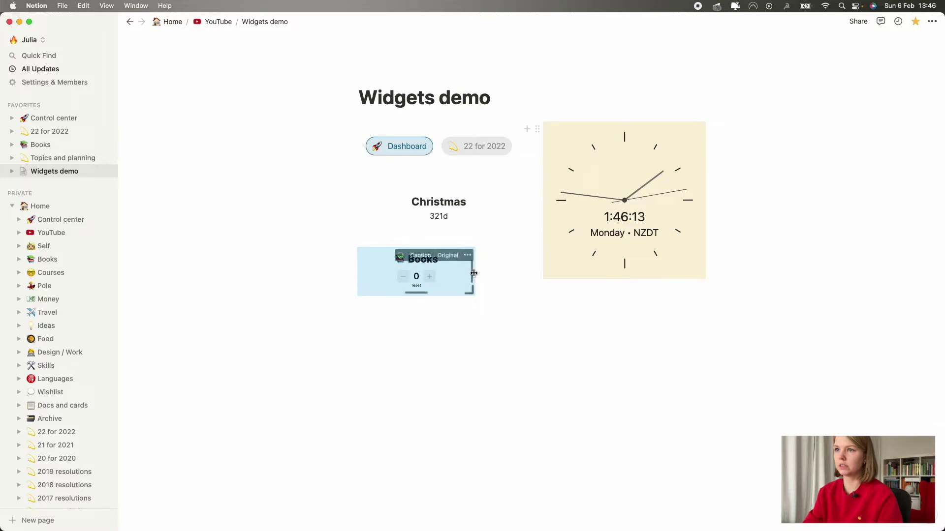
drag(475, 273, 509, 277)
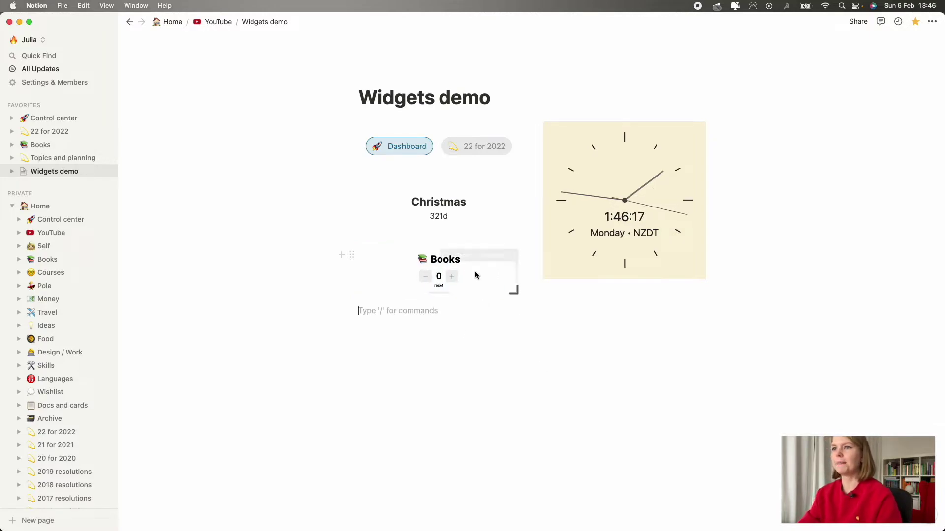
- Test the Books counter by raising and lowering its value and reset it to 0
click(451, 277)
click(451, 277)
click(451, 277)
click(452, 277)
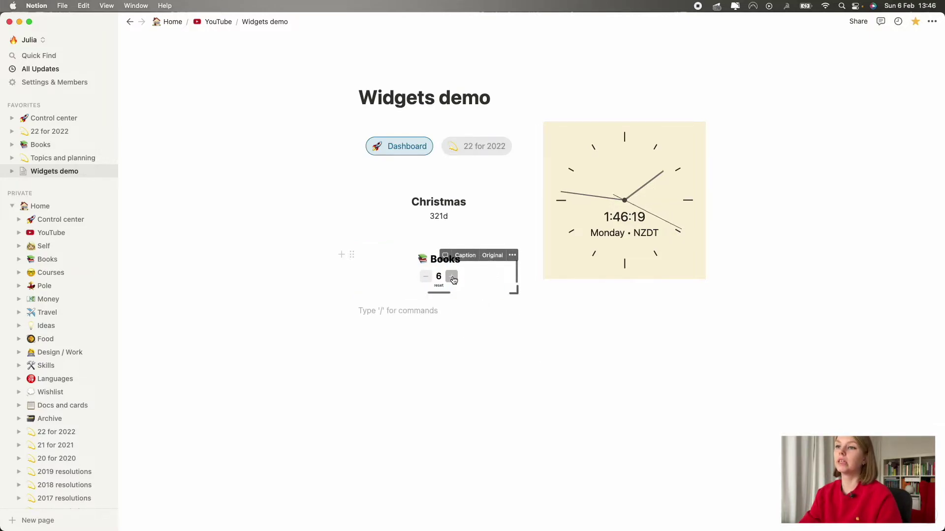
click(426, 277)
click(424, 278)
click(452, 276)
click(451, 277)
click(447, 293)
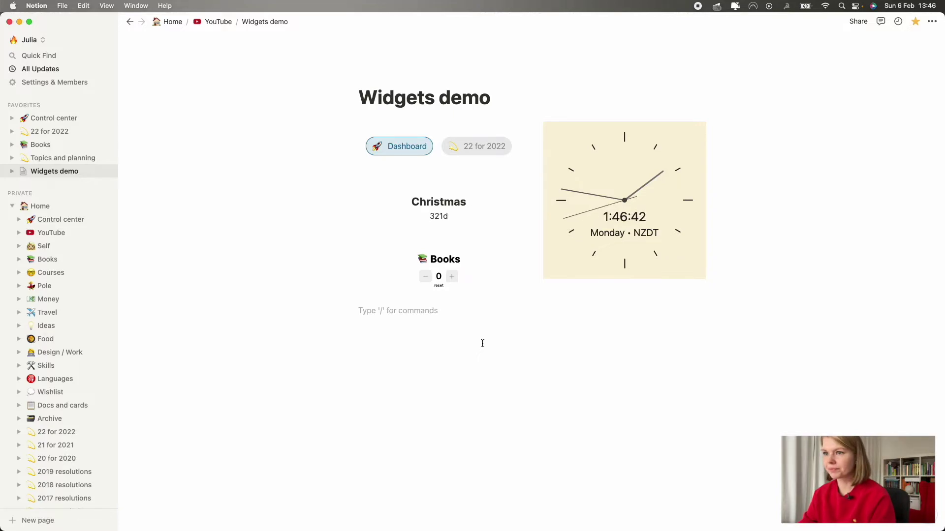
- Switch to Chrome and create a new Google Calendar widget in Indify
key(super+Tab)
scroll(534, 492, down, 8)
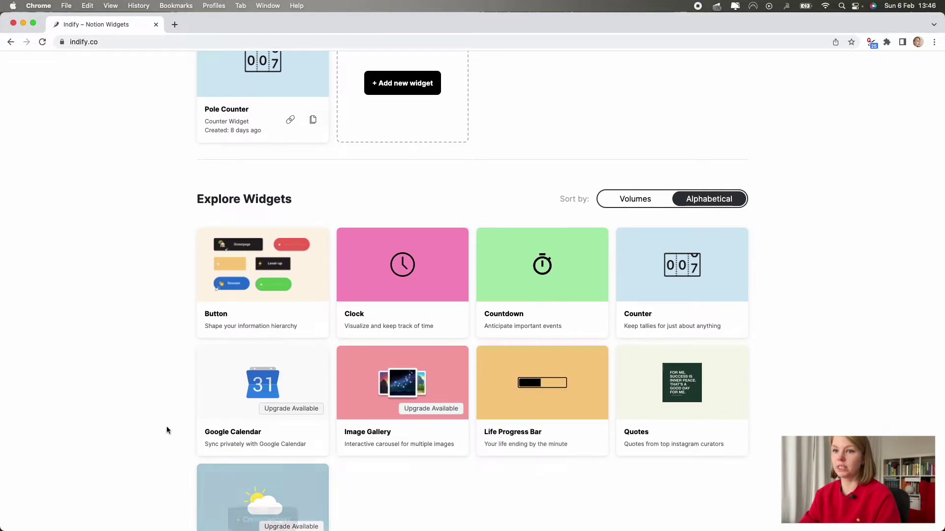
click(252, 403)
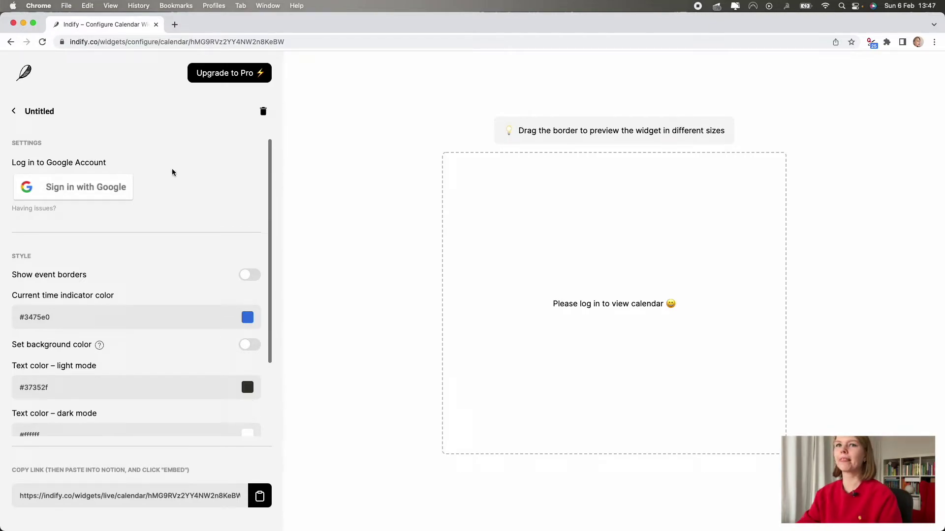
- Sign in to the calendar widget with the Google account, grant Indify access to Google Calendar and close the sign-in window
click(81, 193)
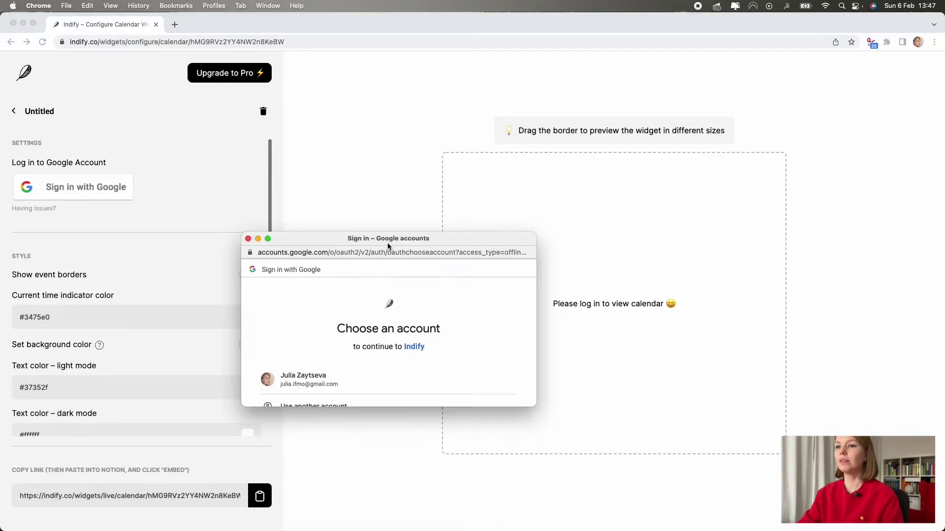
scroll(340, 367, down, 1)
click(328, 341)
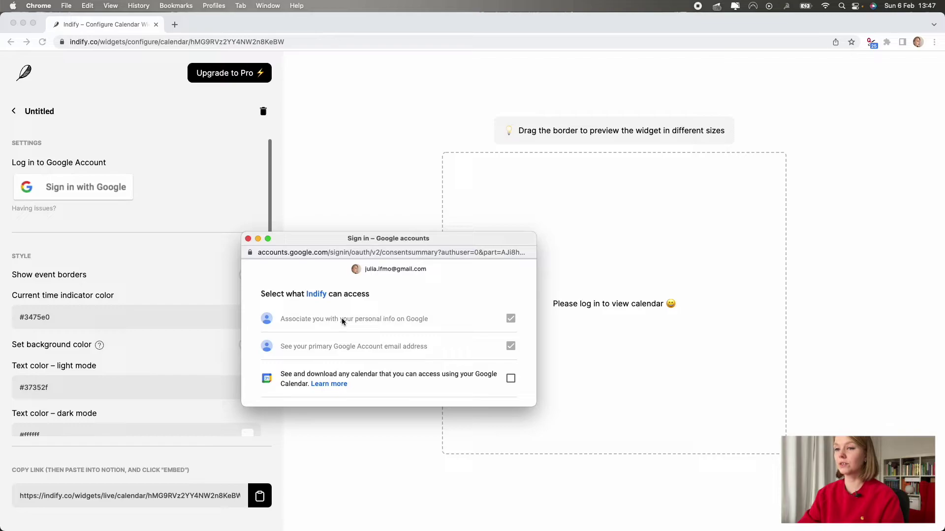
scroll(344, 342, down, 2)
click(512, 319)
scroll(490, 353, down, 2)
scroll(490, 354, down, 2)
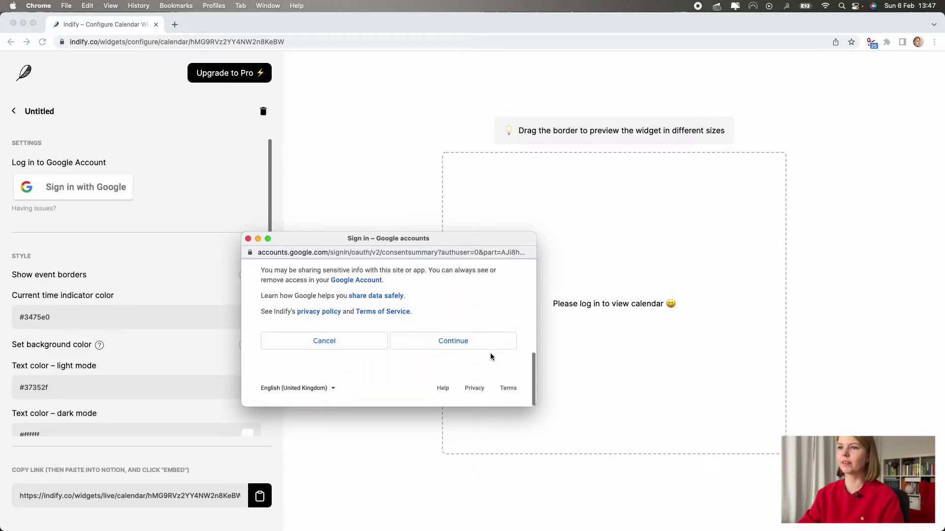
click(458, 341)
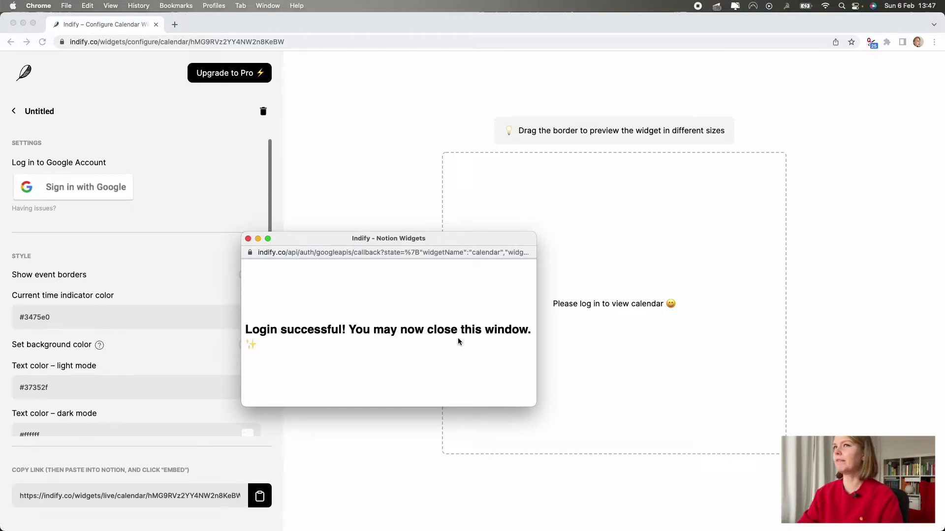
click(248, 239)
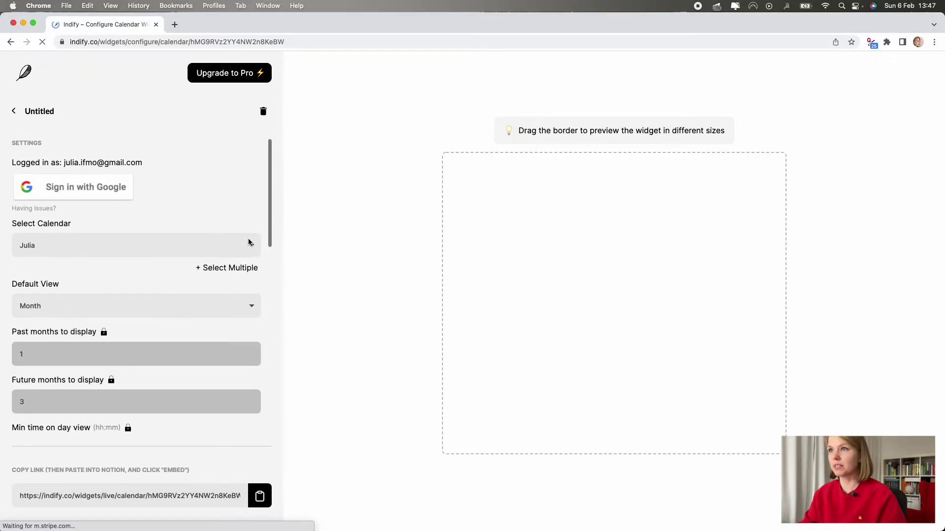
- Check the widget's available calendars, keeping Holidays in Netherlands, and preview the Week and Day views
click(244, 243)
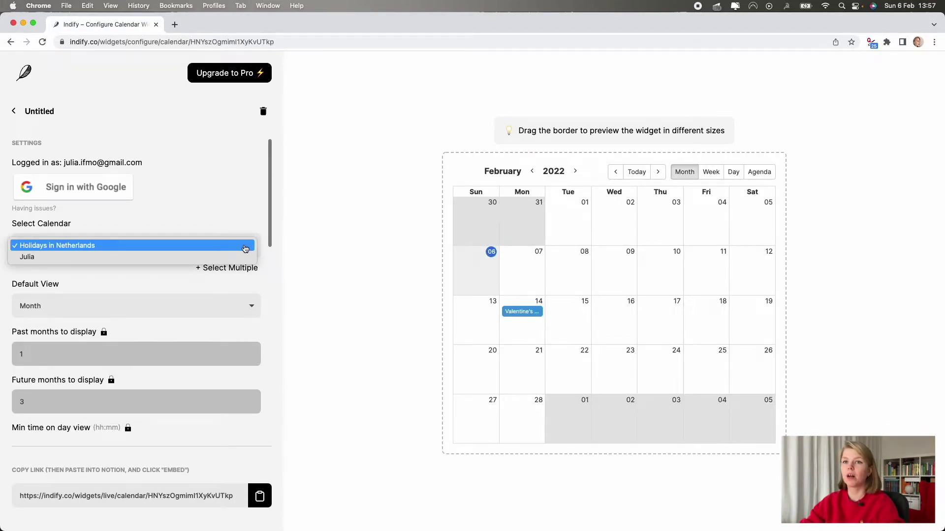
click(251, 217)
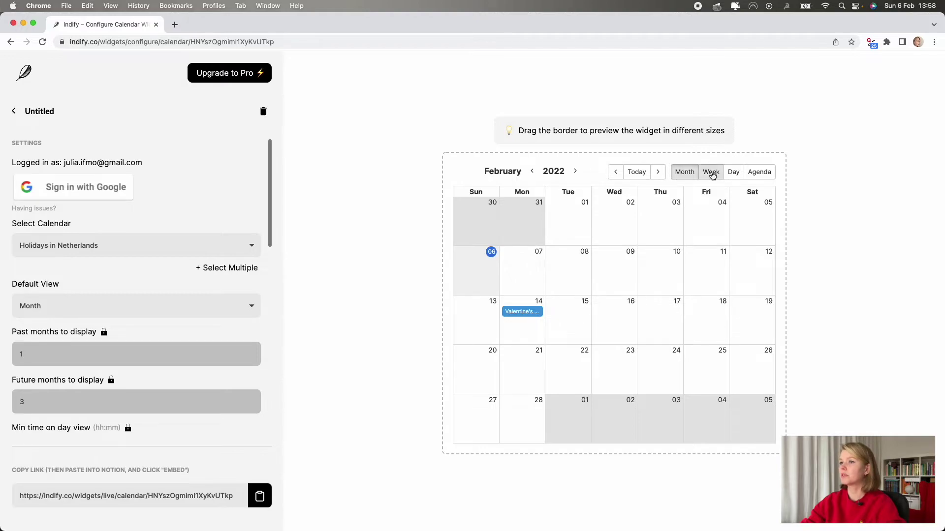
click(712, 176)
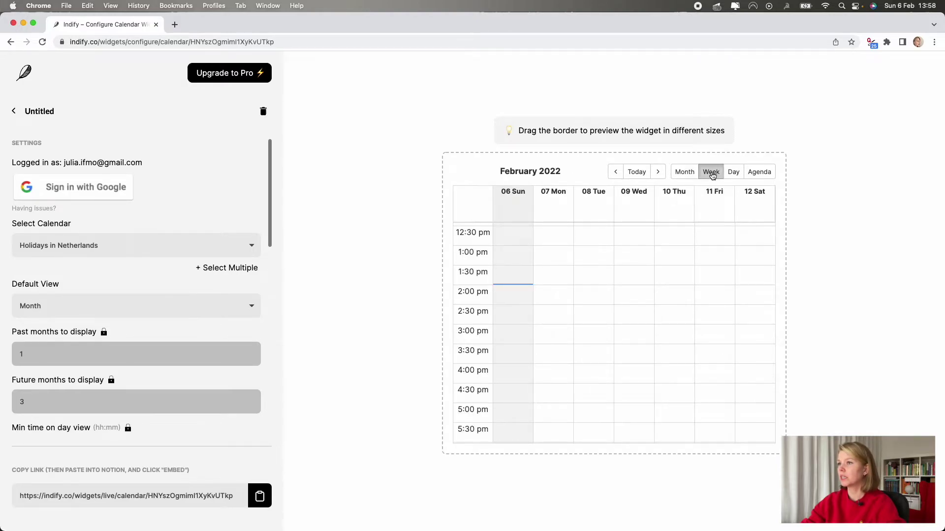
click(734, 175)
scroll(654, 369, down, 2)
scroll(654, 369, up, 5)
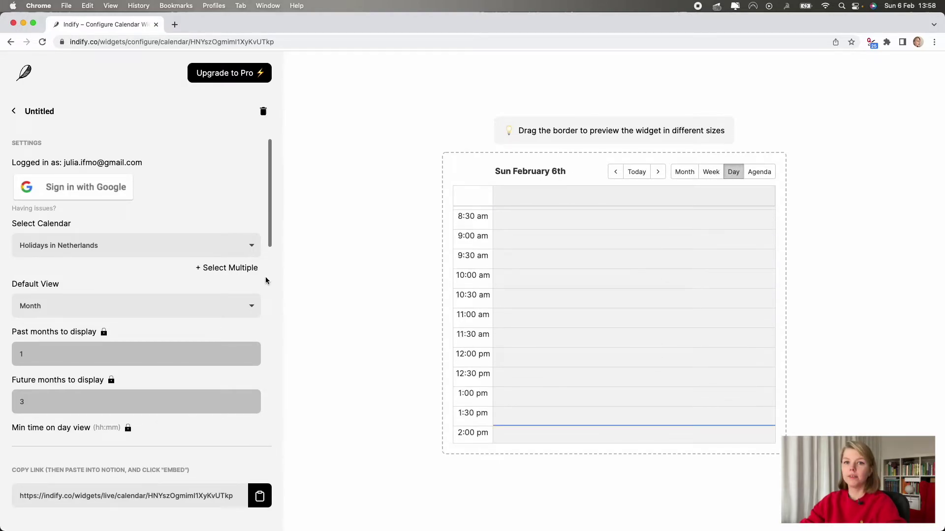
- Set the calendar widget's default view to Week
scroll(264, 276, down, 1)
scroll(264, 280, down, 1)
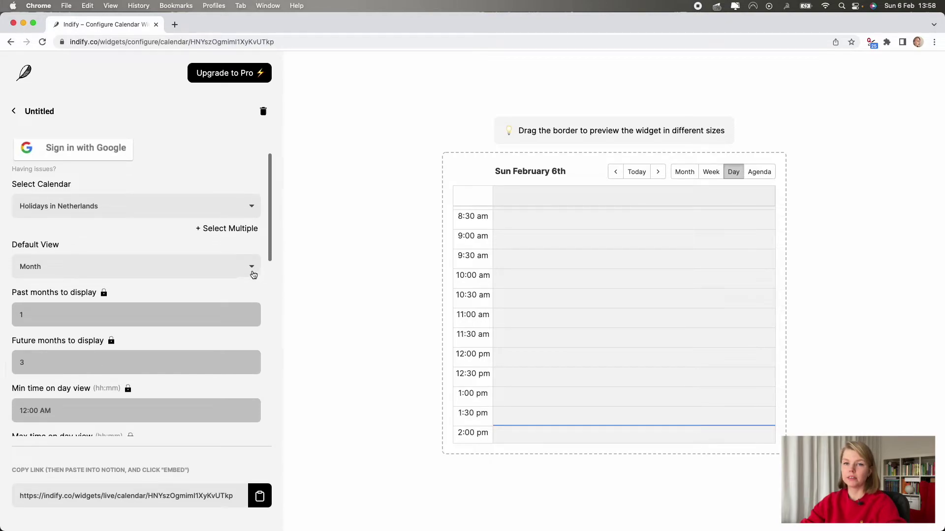
click(252, 271)
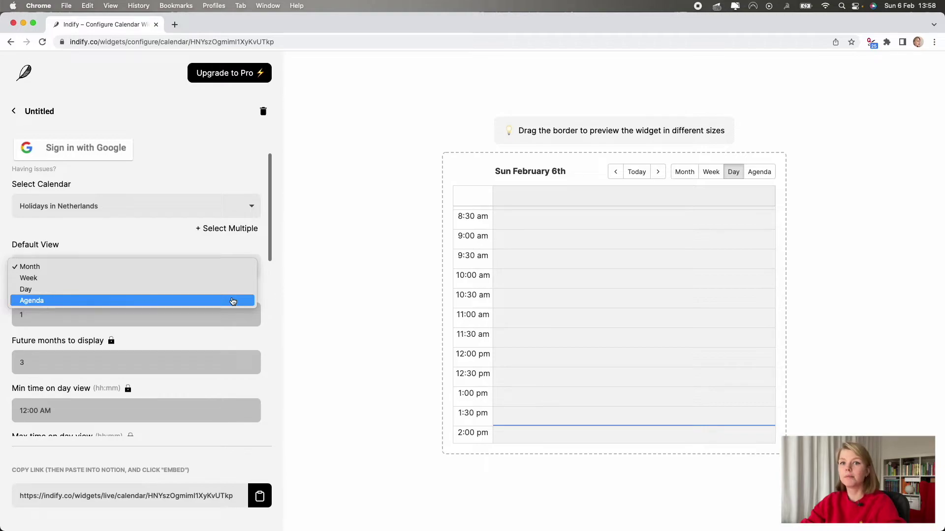
click(233, 283)
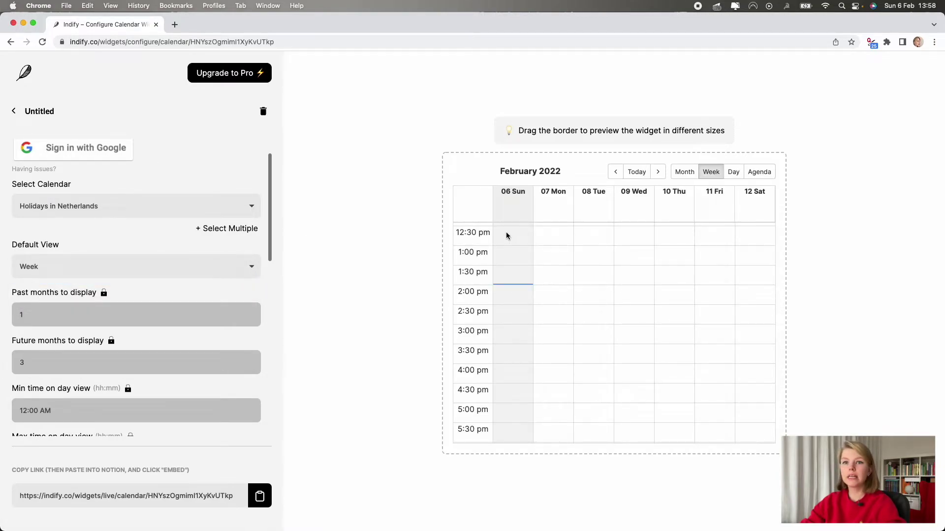
- Make the calendar's week start on Monday and use the 24h time format
scroll(169, 315, down, 3)
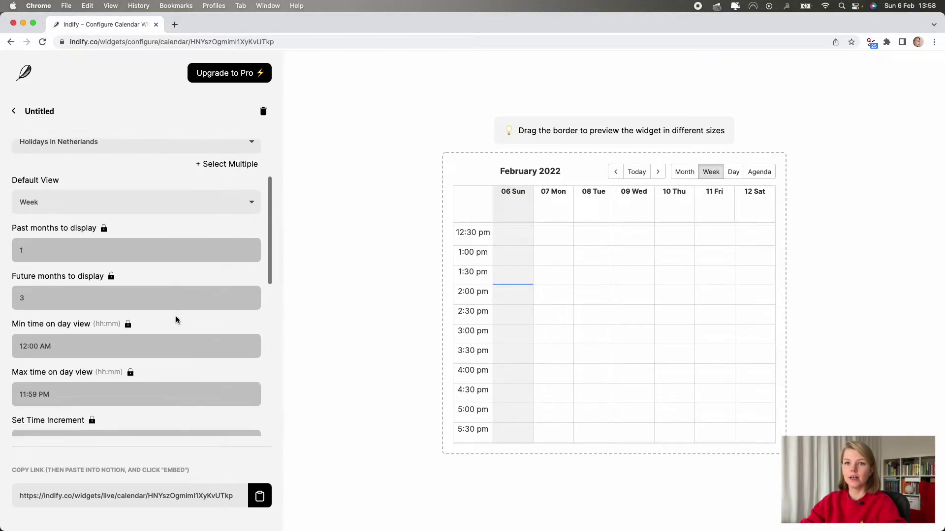
mouse_move(127, 328)
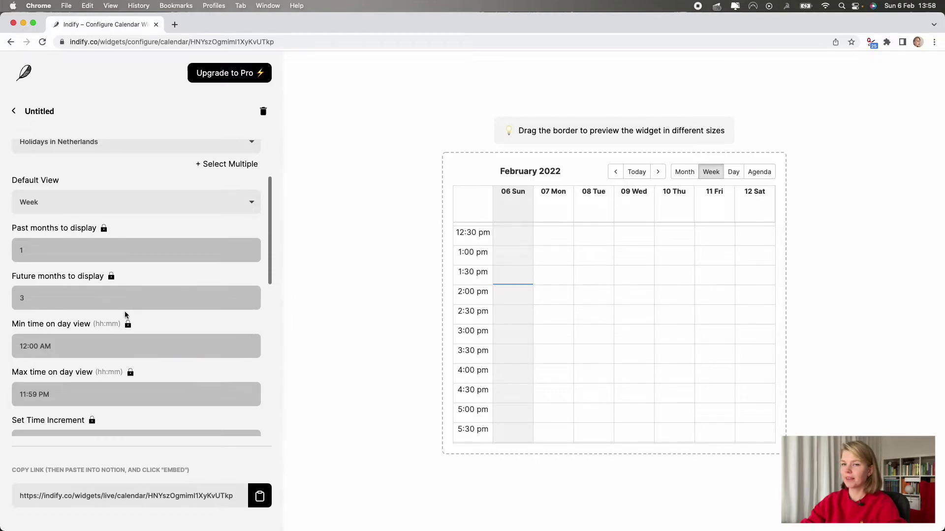
mouse_move(231, 171)
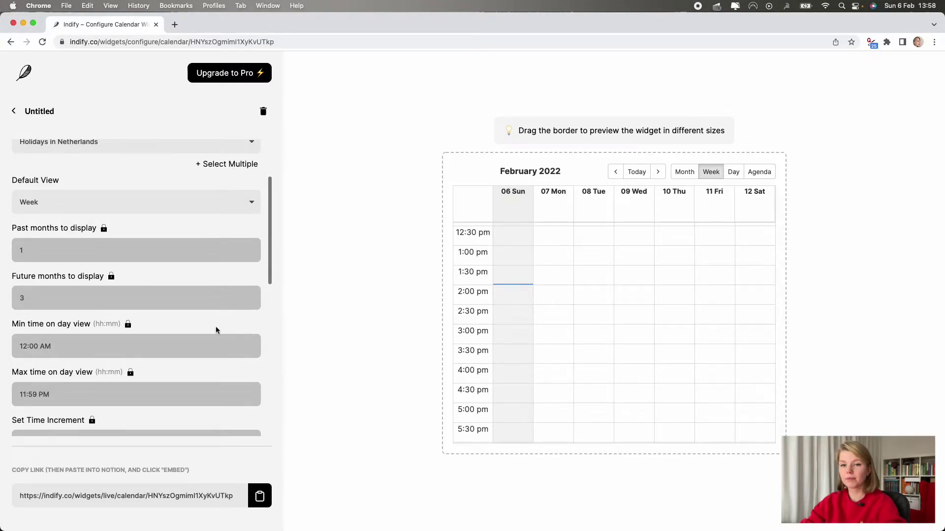
scroll(216, 326, down, 5)
click(251, 277)
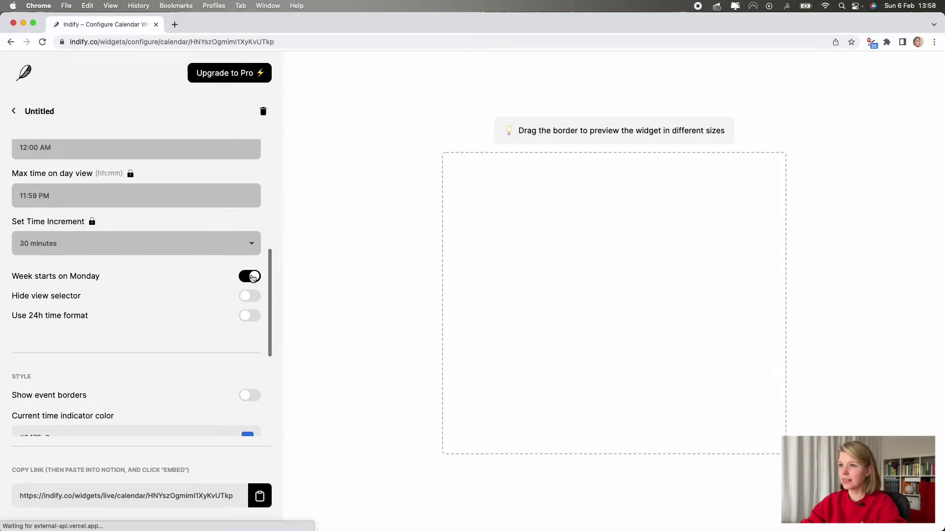
click(250, 318)
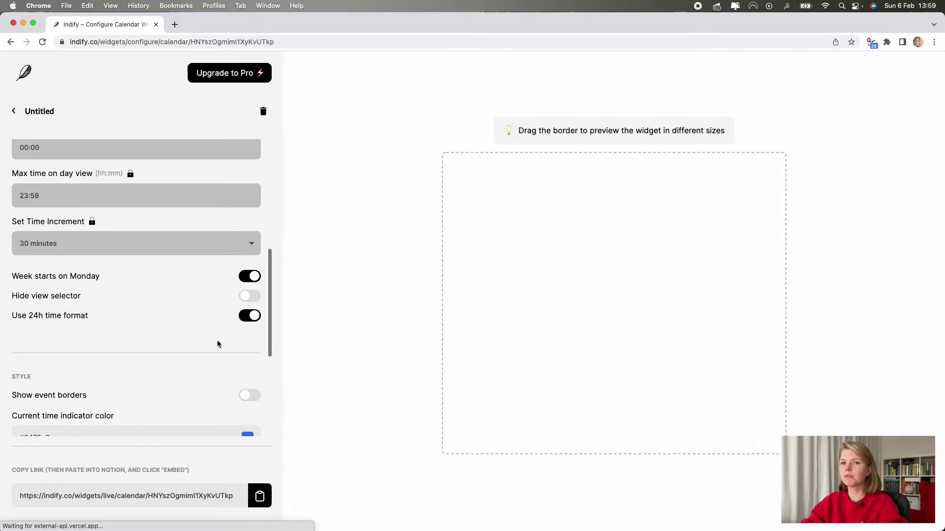
- Disable the calendar widget's hover menu and copy its link
scroll(217, 340, down, 4)
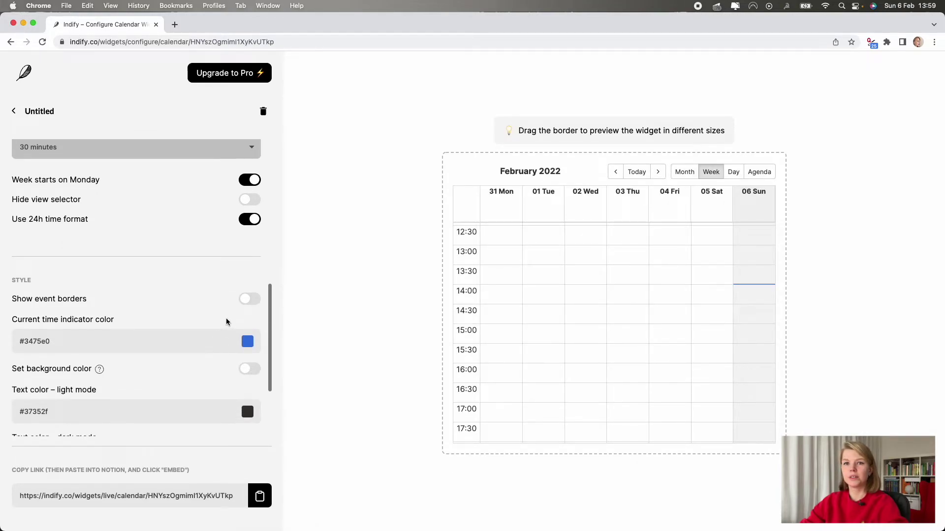
scroll(210, 341, down, 5)
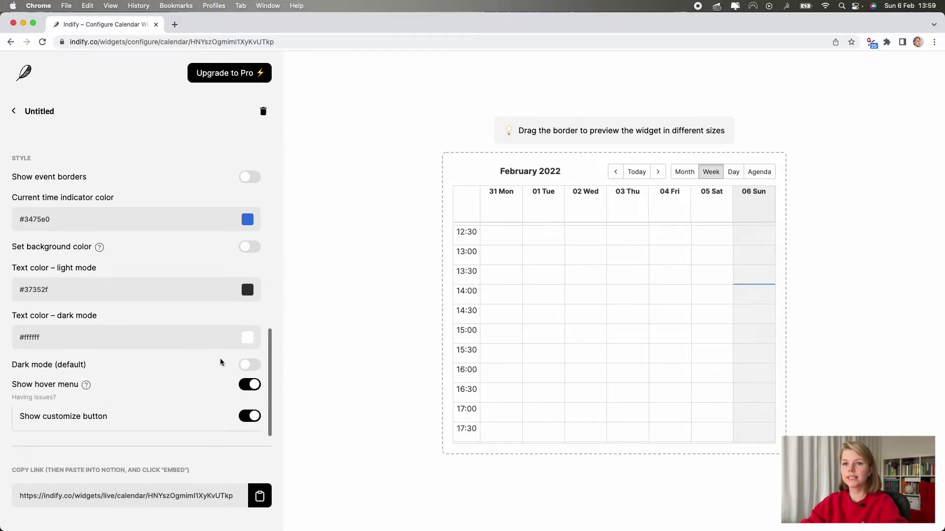
click(248, 385)
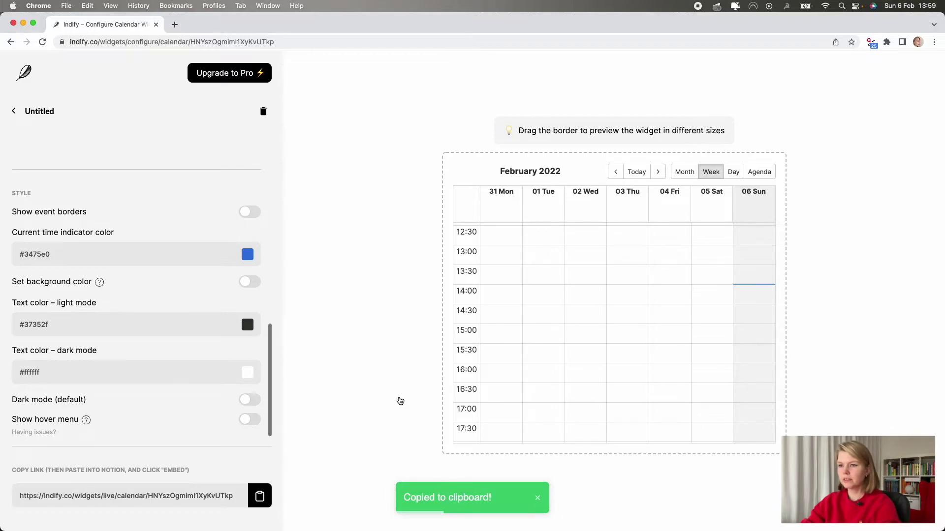
- Switch to Notion and embed the calendar link below the Books counter on the Widgets demo page
key(super+Tab)
click(401, 333)
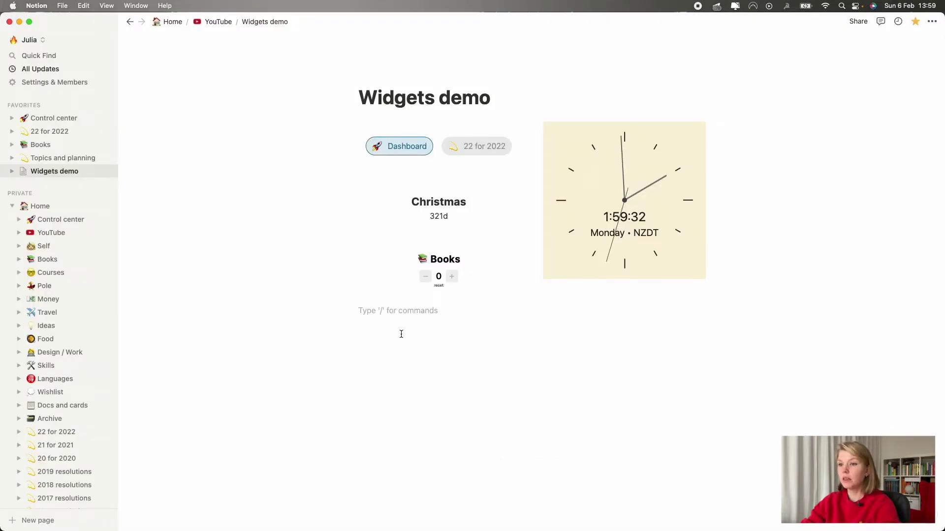
text(https://indify.co/widgets/live/calendar/HNYszOgmiml1XyKvUTkp)
click(631, 354)
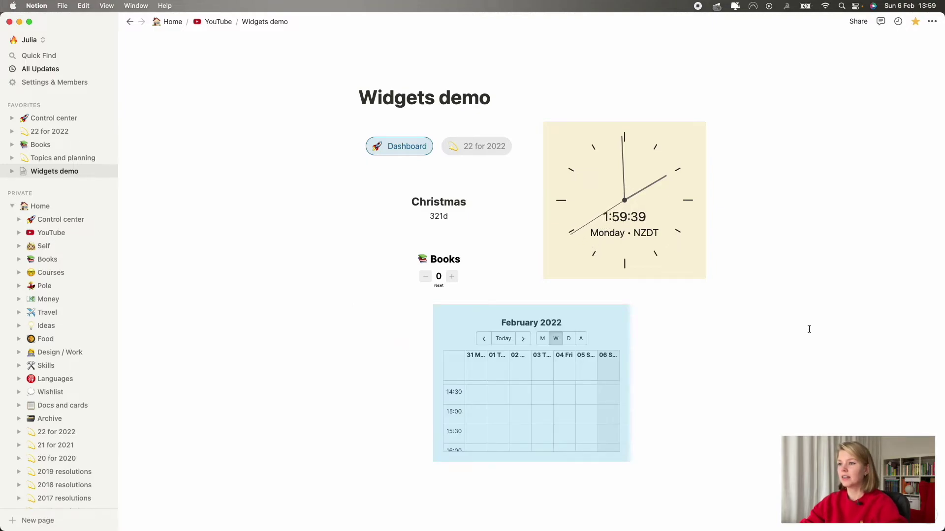
- Widen the calendar embed beyond the page's text width and extend its height to show hours through 22:00
drag(624, 405, 740, 391)
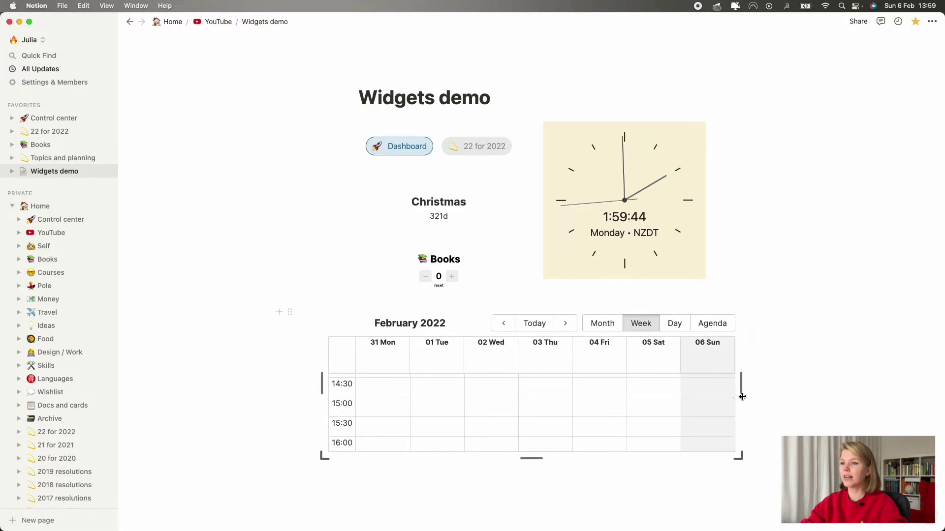
scroll(623, 421, down, 2)
drag(530, 459, 546, 508)
scroll(545, 443, down, 4)
drag(531, 354, 531, 489)
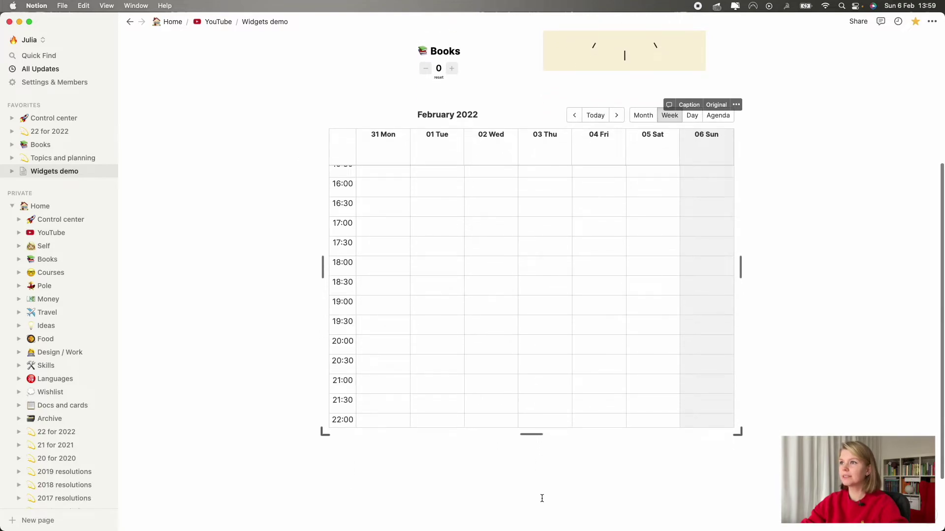
scroll(840, 331, up, 1)
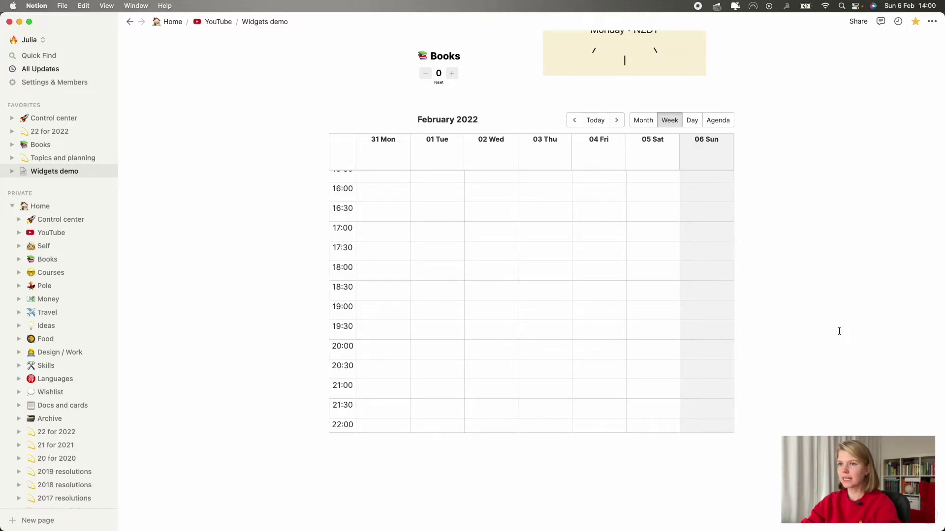
- Switch to Chrome, open the calendar widget's link in an incognito window to check public access and close it
key(super+Tab)
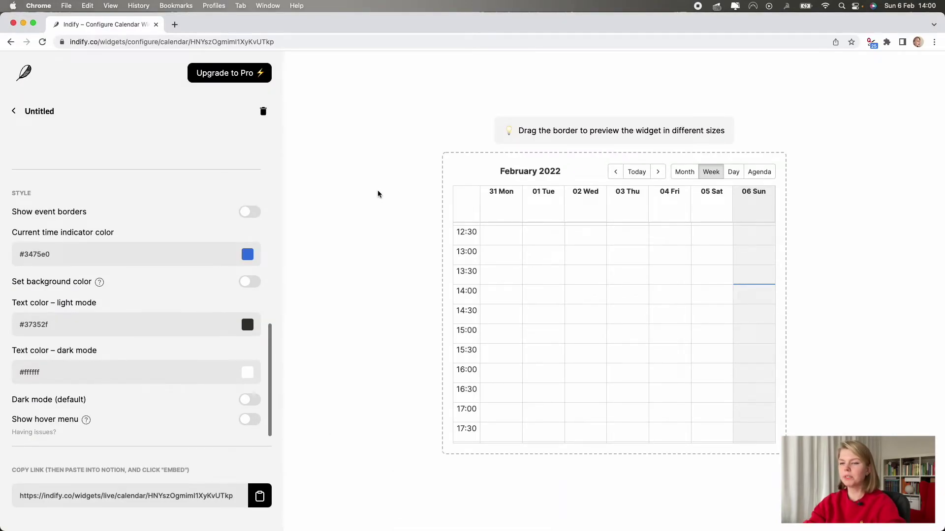
key(super+shift+n)
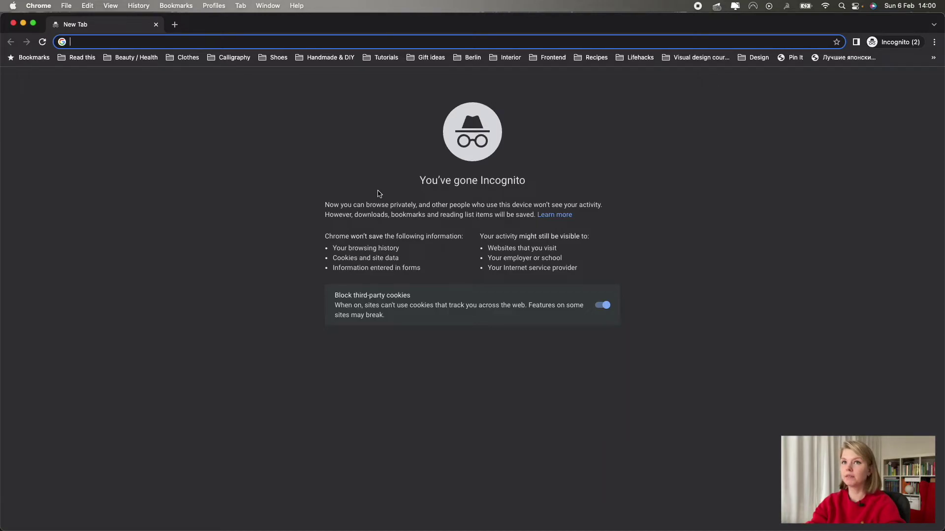
key(super+v)
key(Return)
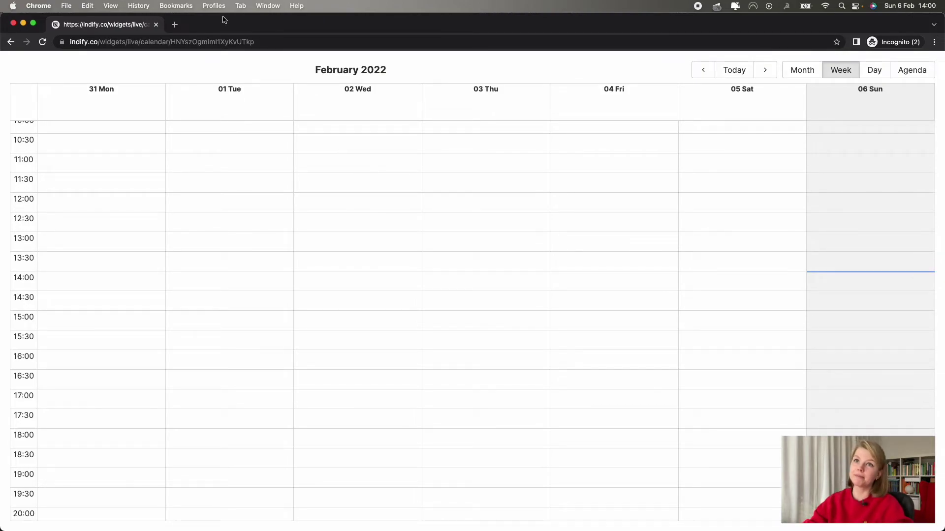
click(156, 26)
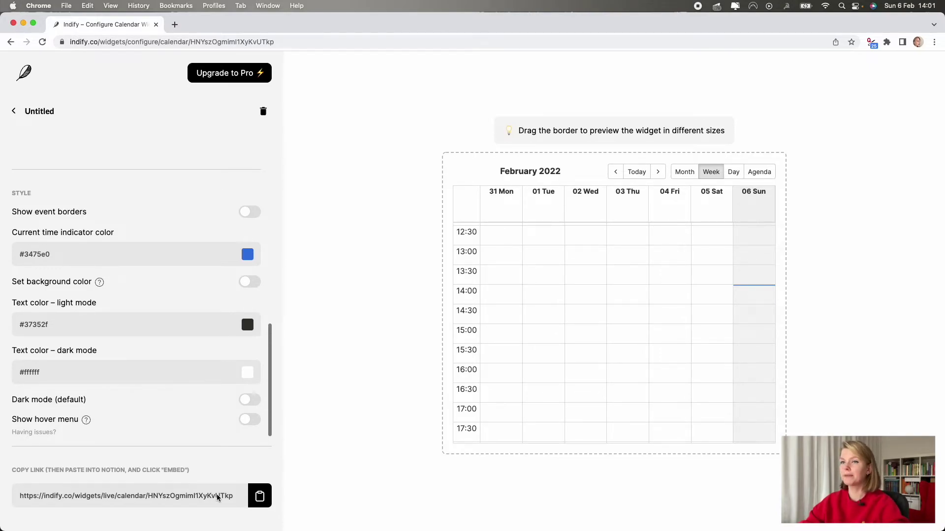
- Delete the untitled calendar widget from Indify and switch back to the Widgets demo page in Notion
click(263, 112)
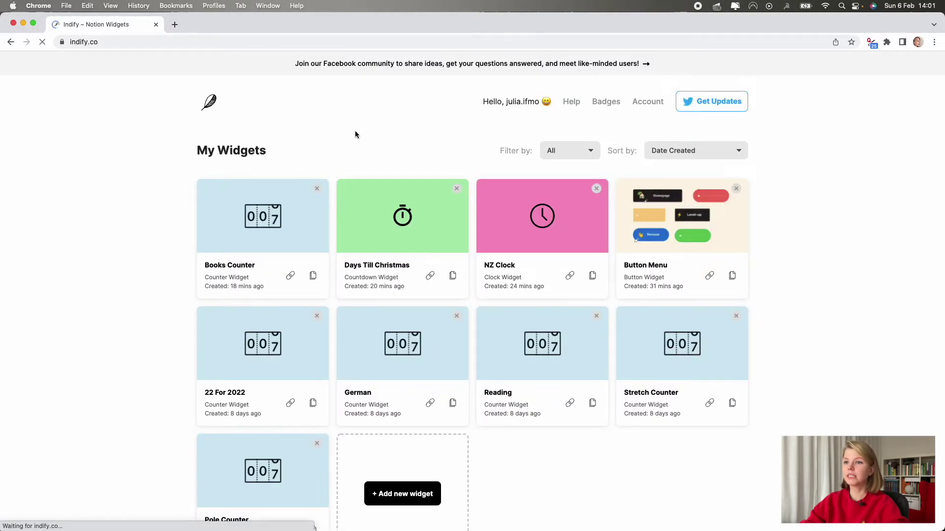
key(super+Tab)
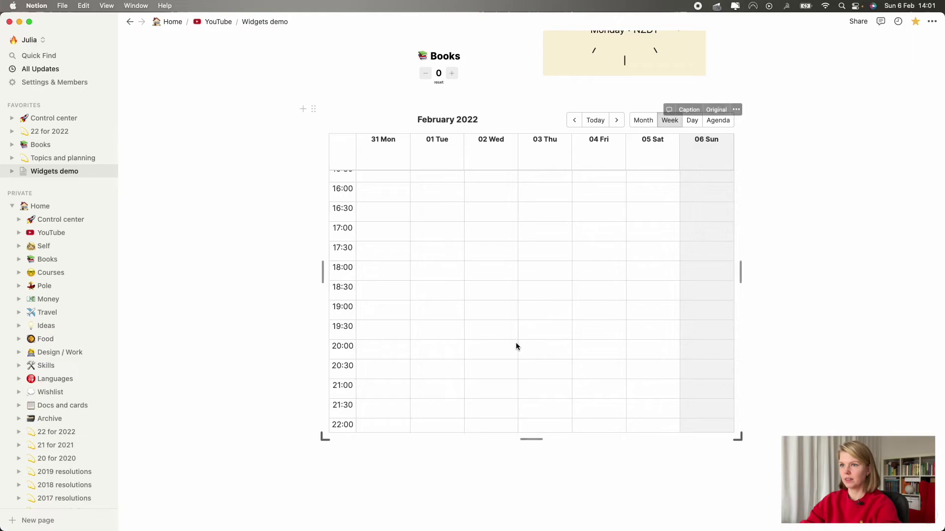
- Reload the Widgets demo page and delete the calendar embed below the Books counter
scroll(813, 280, up, 5)
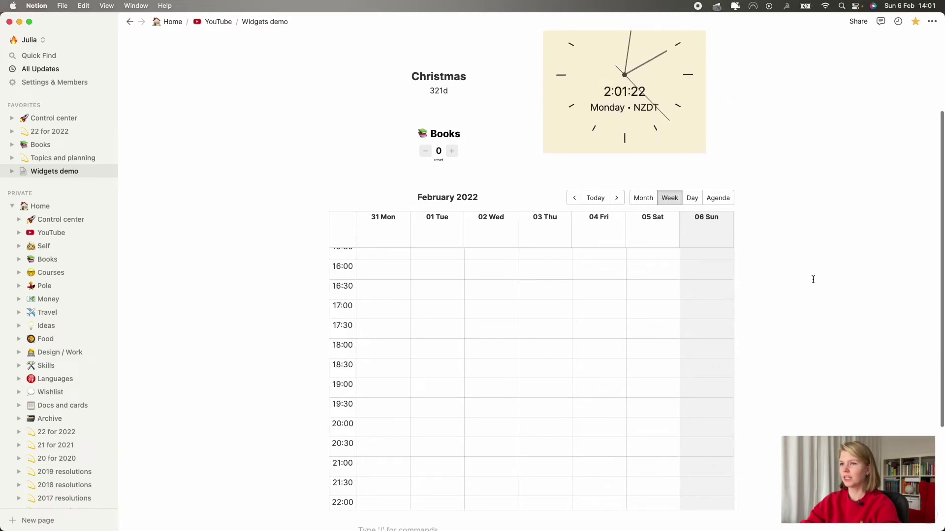
scroll(697, 421, down, 5)
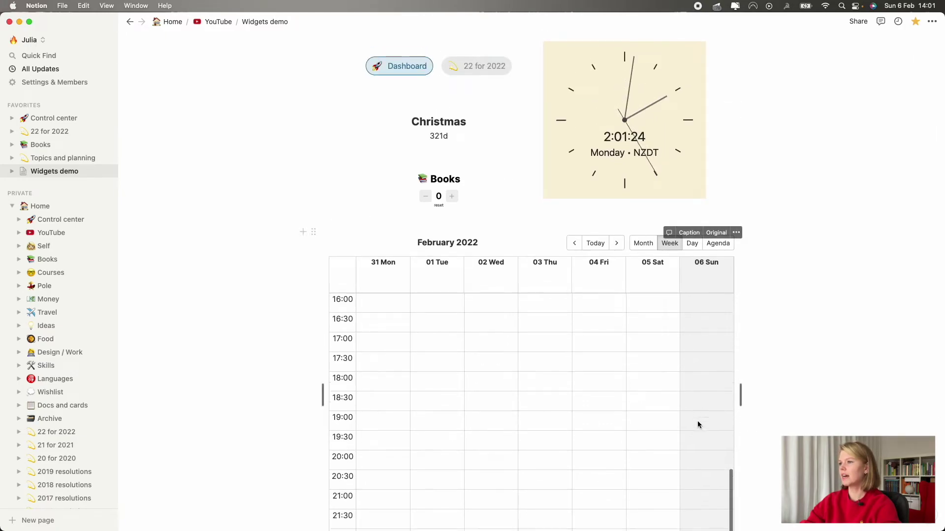
scroll(789, 357, down, 3)
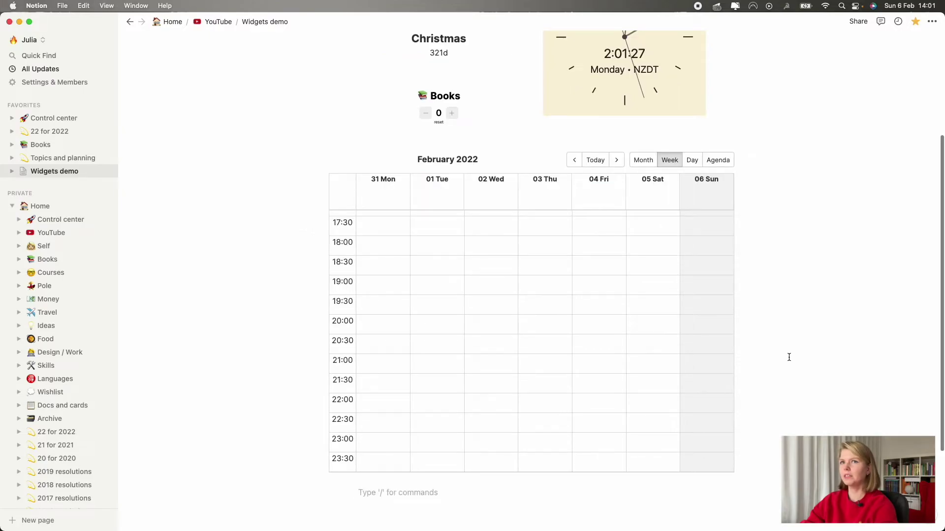
key(super+r)
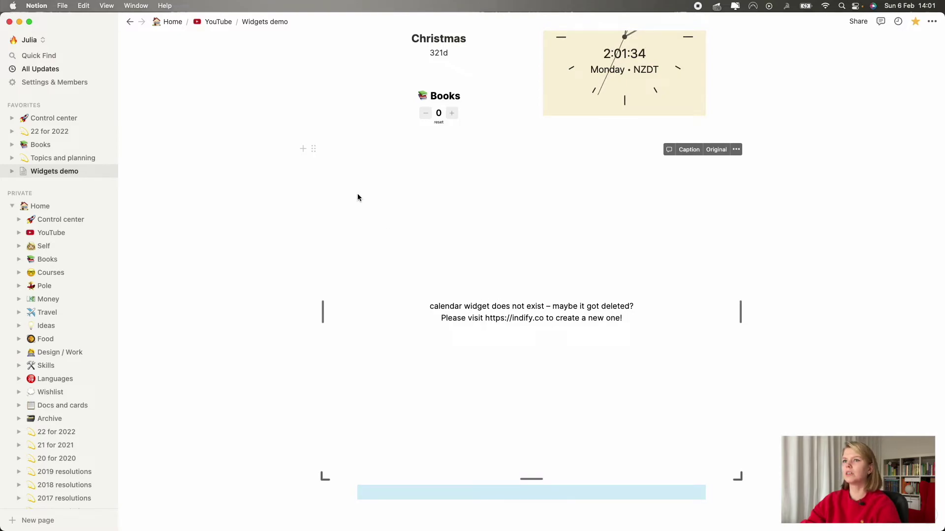
click(314, 149)
key(Delete)
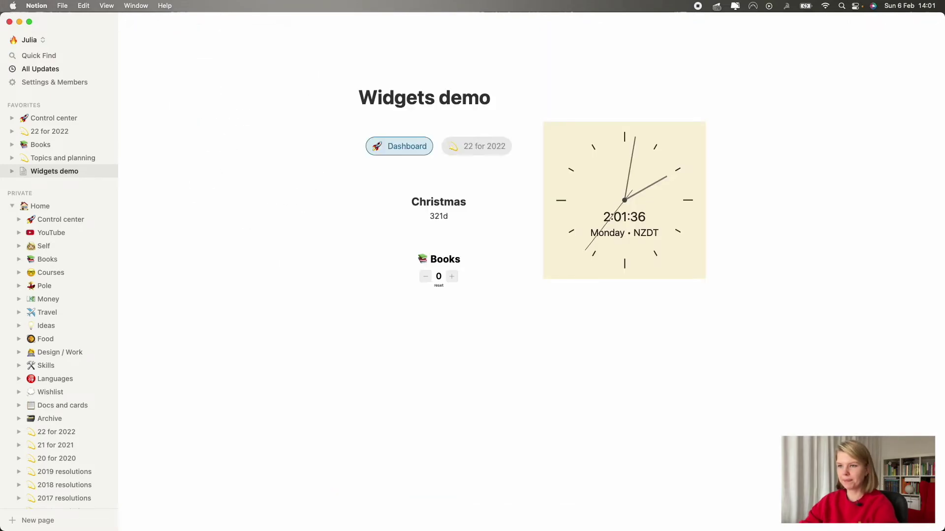
- Switch to Chrome and open the Google Account page listing apps with access to the account in a new tab
key(super+Tab)
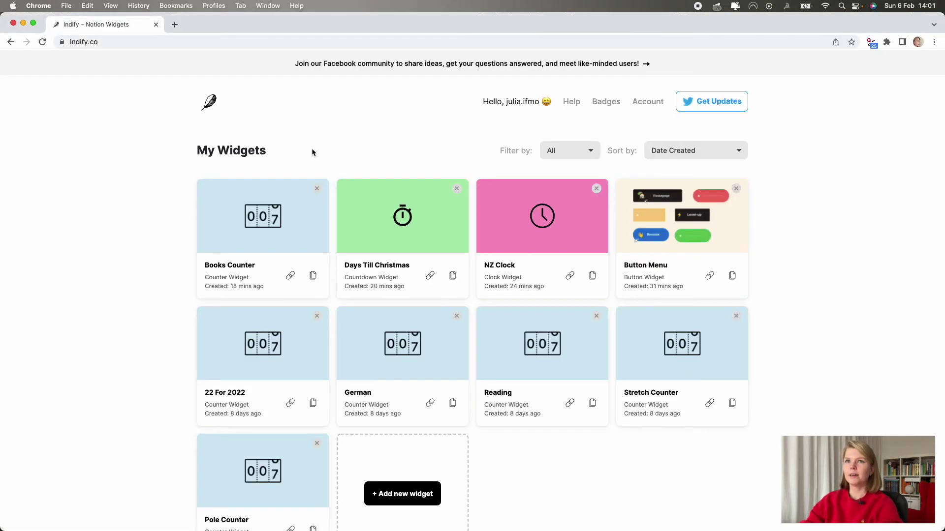
click(173, 25)
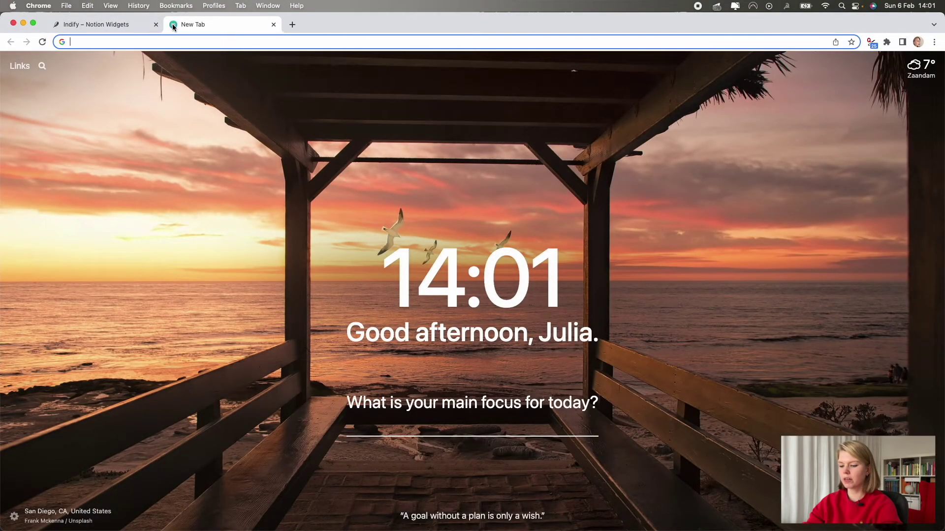
text(account)
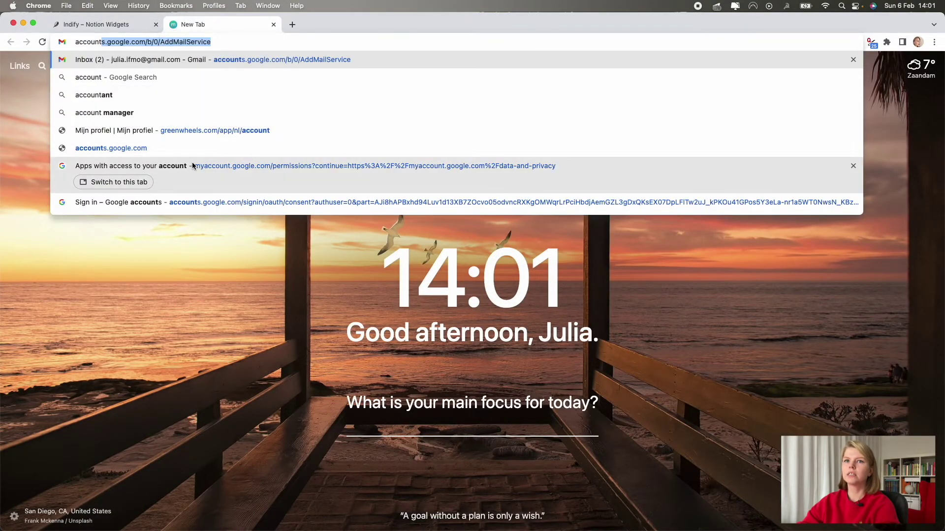
click(191, 165)
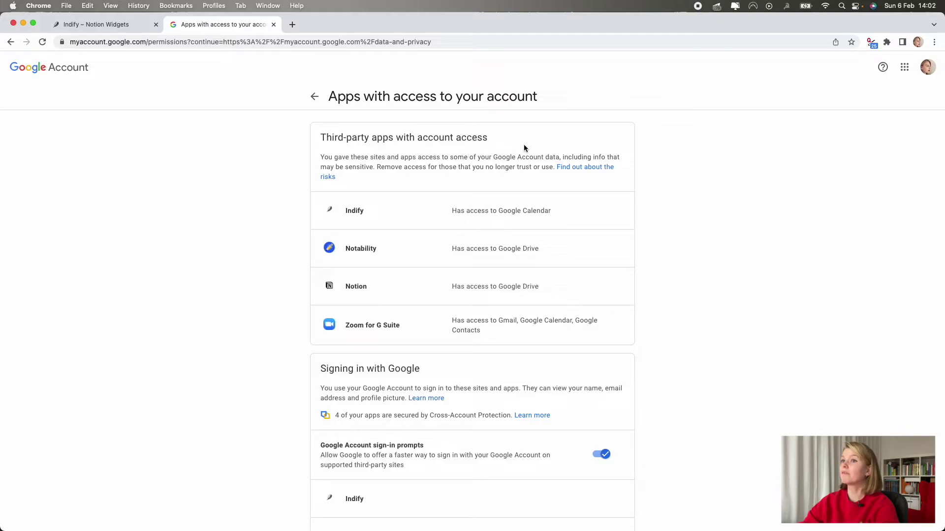
- Remove Indify's access to the Google Account
click(529, 215)
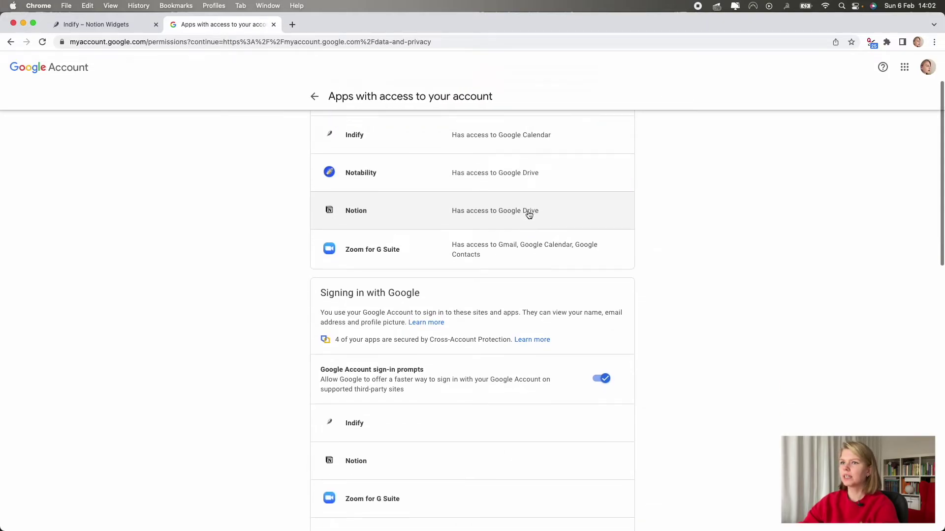
click(583, 216)
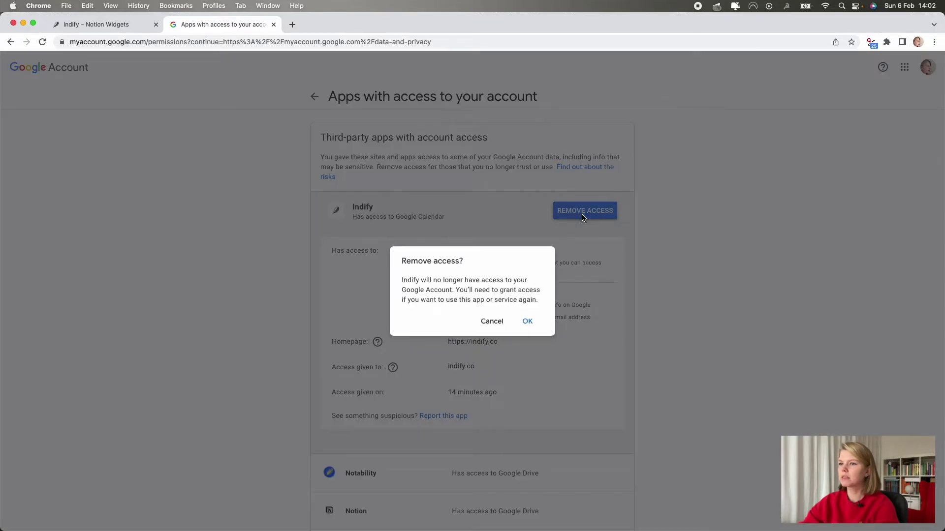
click(523, 321)
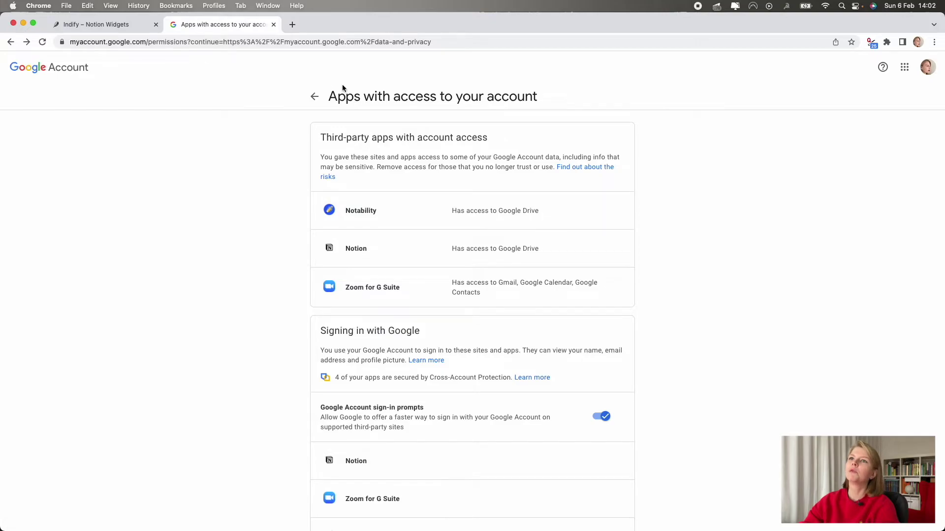
- Find third-party apps with account access under Google's Data and privacy settings, review the list and close the Google Account tab
click(316, 98)
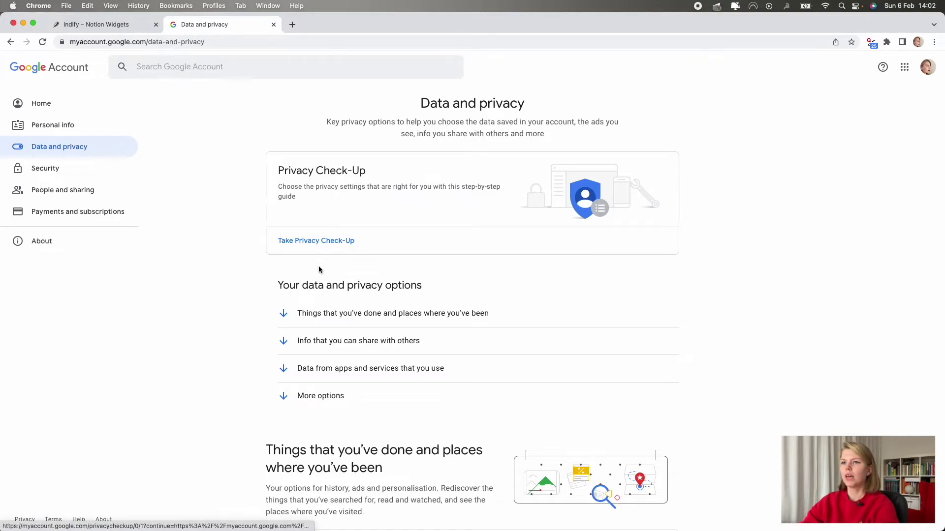
scroll(319, 269, down, 4)
scroll(319, 270, down, 10)
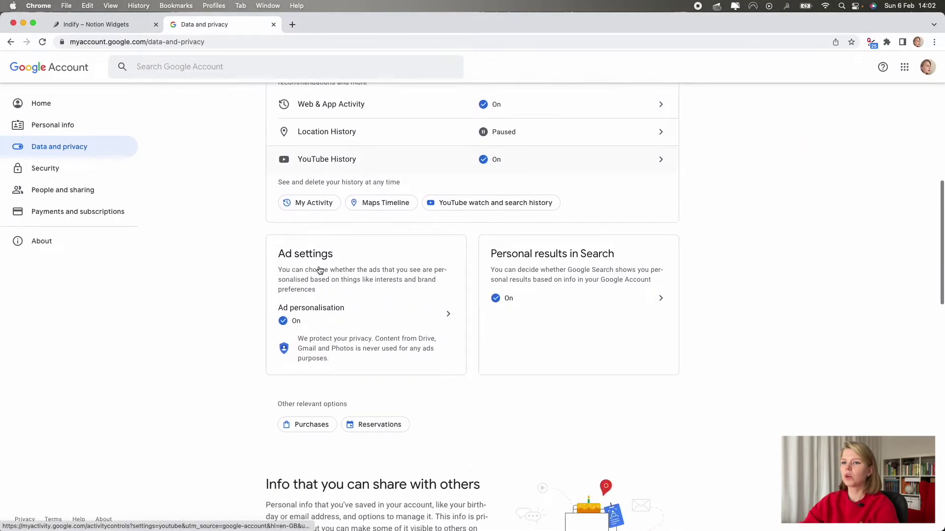
scroll(319, 270, down, 2)
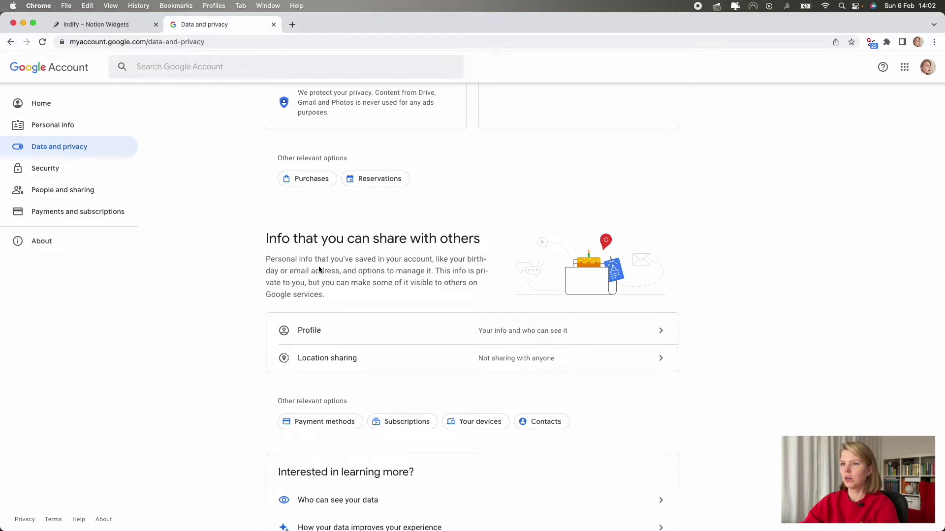
scroll(319, 270, down, 6)
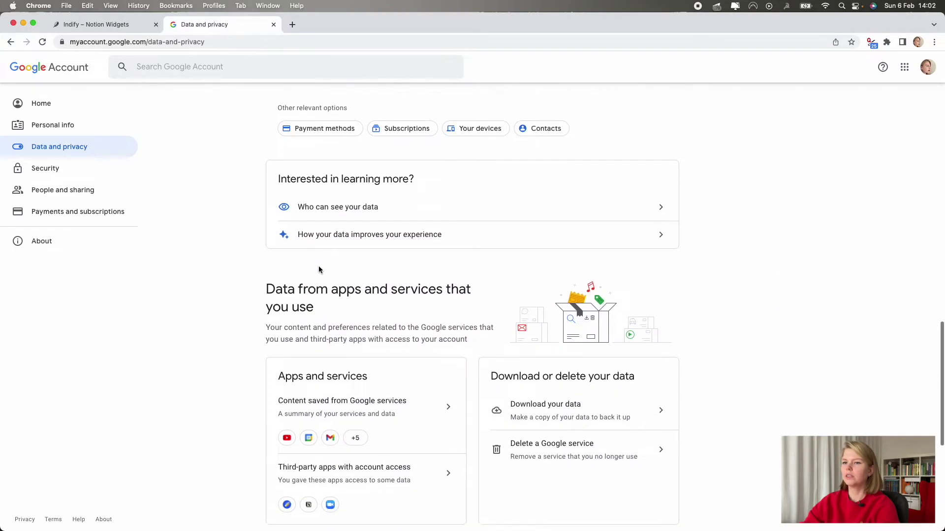
scroll(319, 270, down, 2)
click(447, 375)
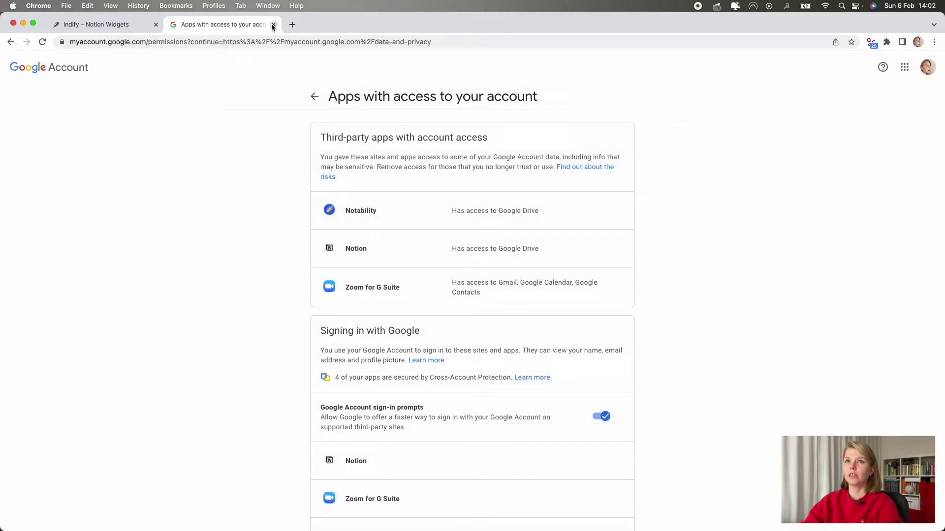
click(271, 26)
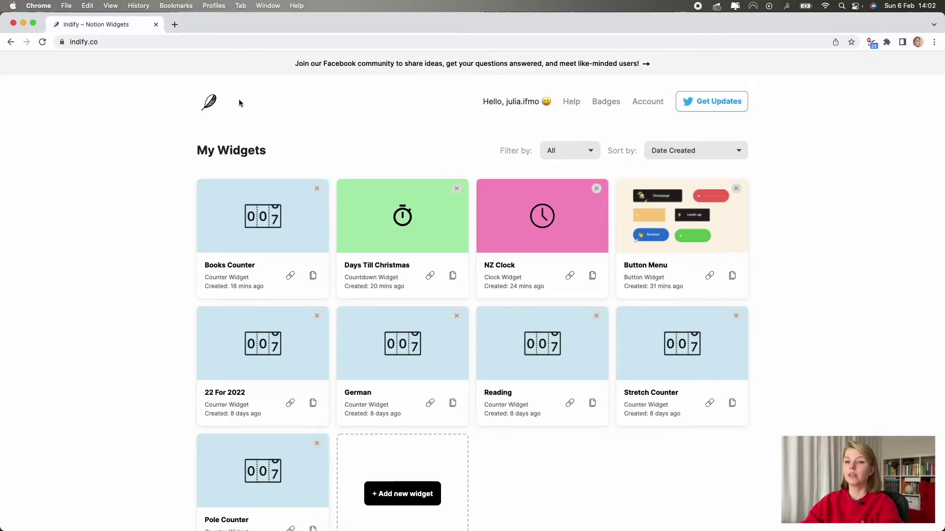
- Create an Image Gallery widget in Indify and upload the picture of fanned hundred-dollar bills to it
scroll(154, 392, down, 2)
scroll(154, 392, down, 8)
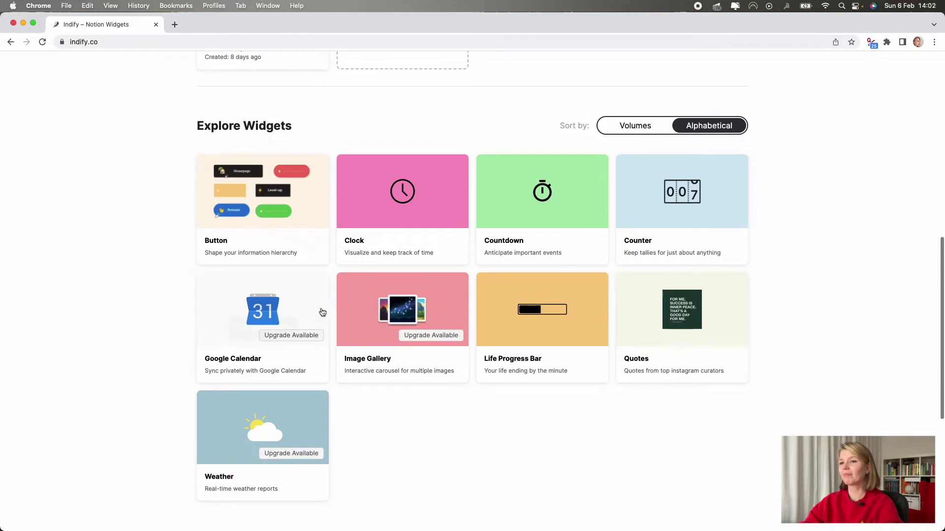
click(408, 327)
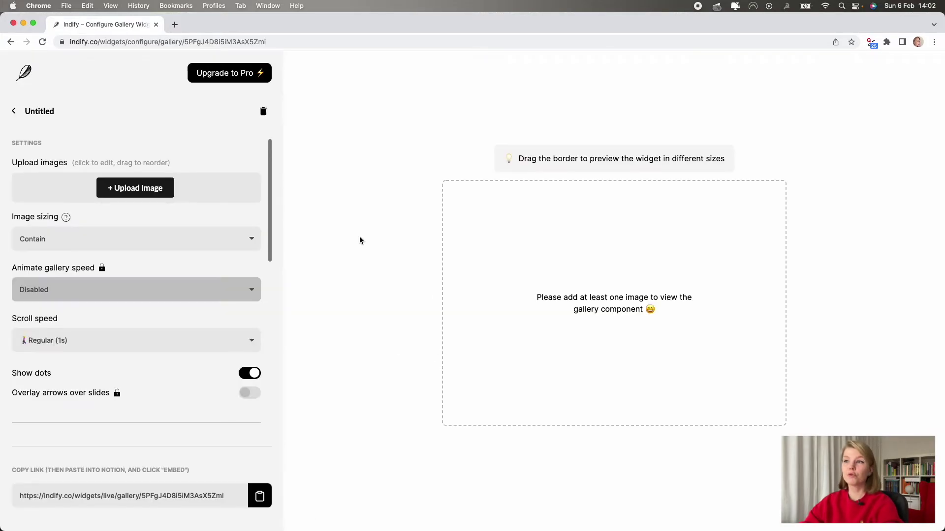
click(139, 188)
drag(453, 292, 458, 316)
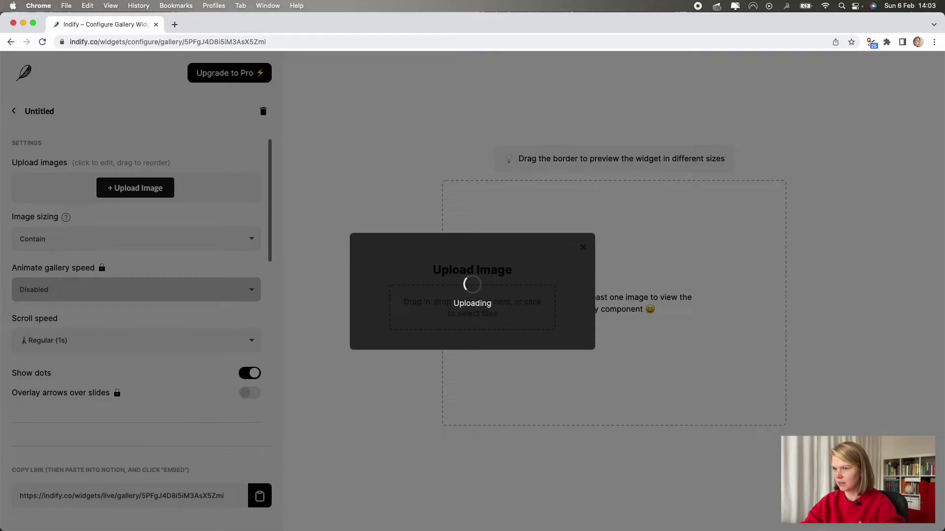
drag(713, 480, 513, 302)
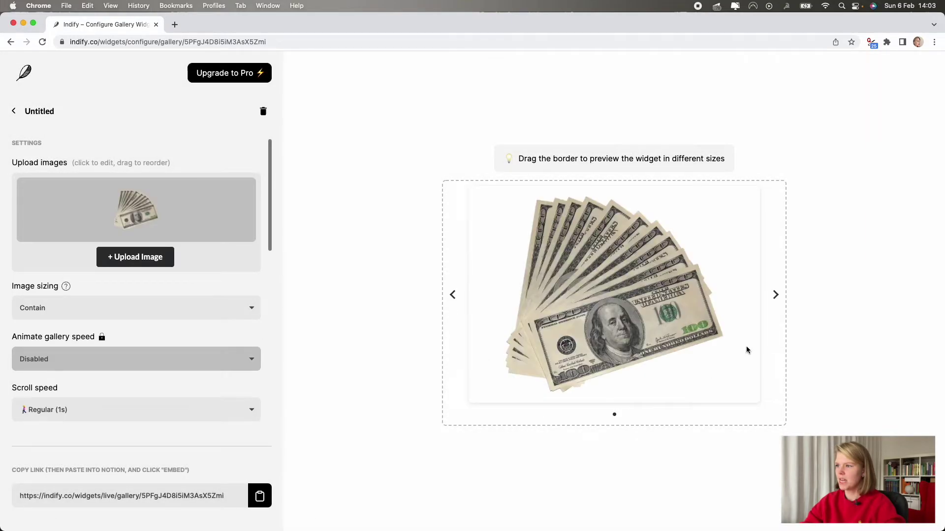
- Try the gallery's slide navigation and upload the picture of scattered dollar bills as the second image
click(776, 295)
click(776, 295)
click(128, 259)
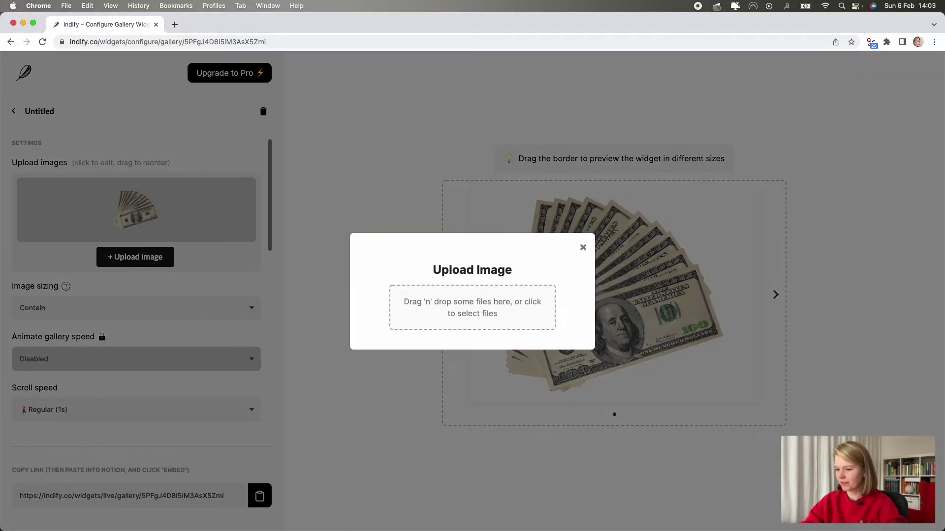
drag(609, 497, 457, 320)
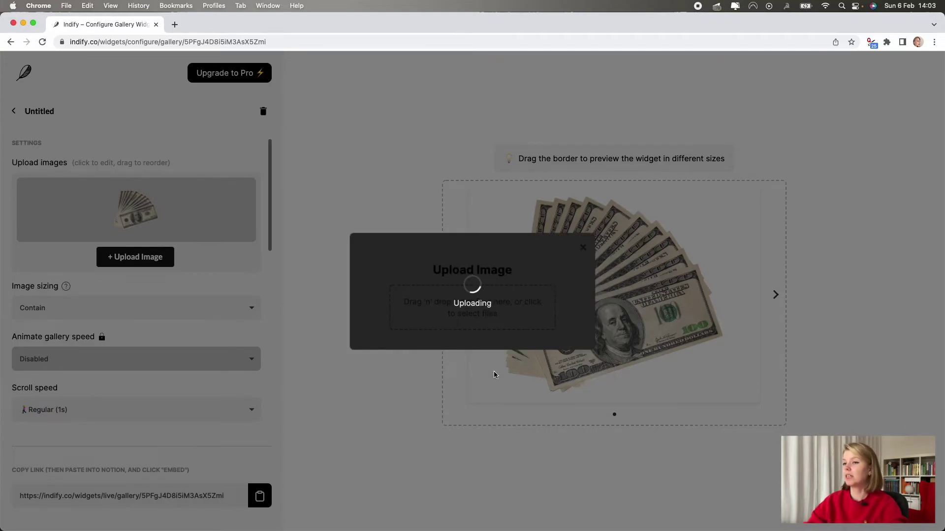
- Add the rooftop city photo IMG_7403.jpeg as the third gallery image and page through the slides to the last one
drag(664, 480, 465, 287)
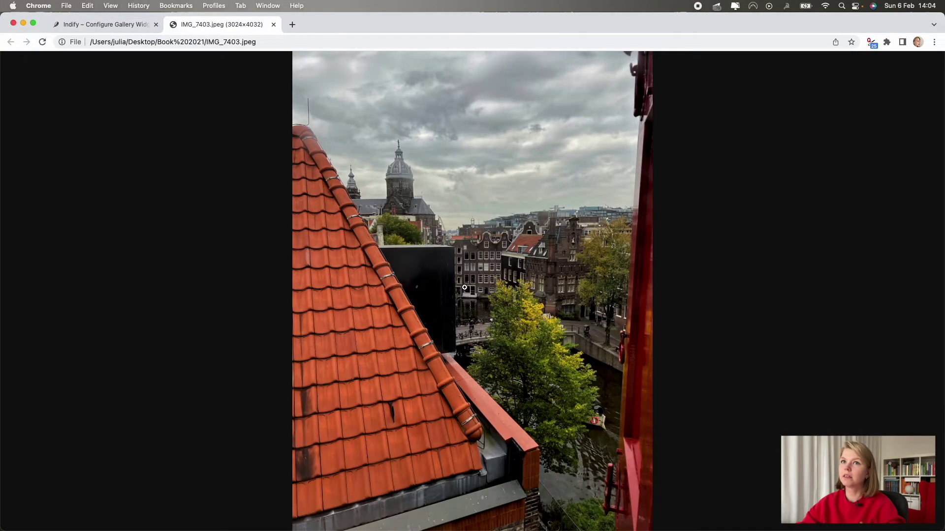
click(274, 24)
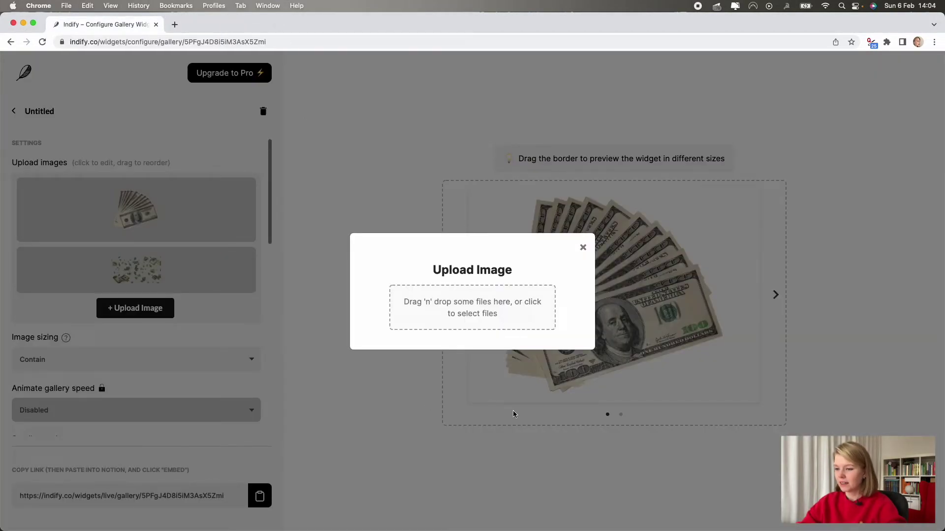
drag(615, 517, 479, 303)
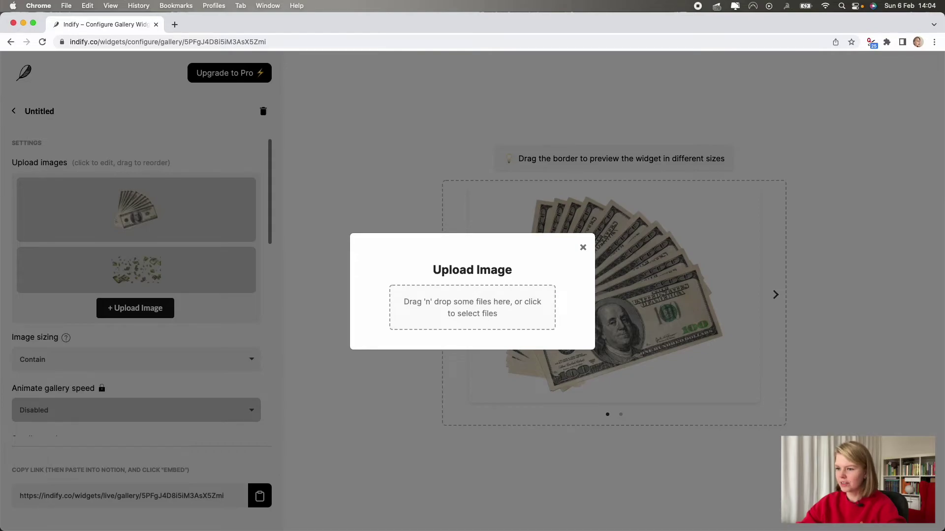
drag(582, 413, 475, 318)
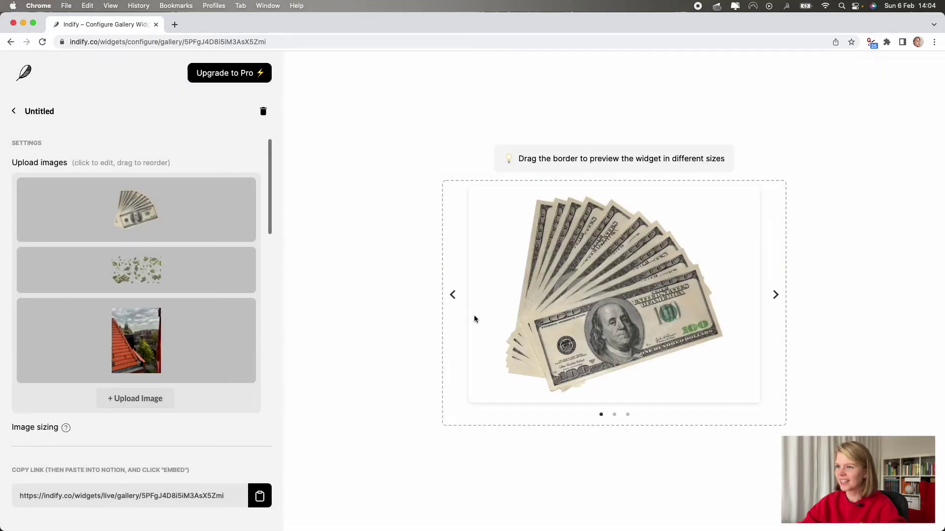
click(776, 298)
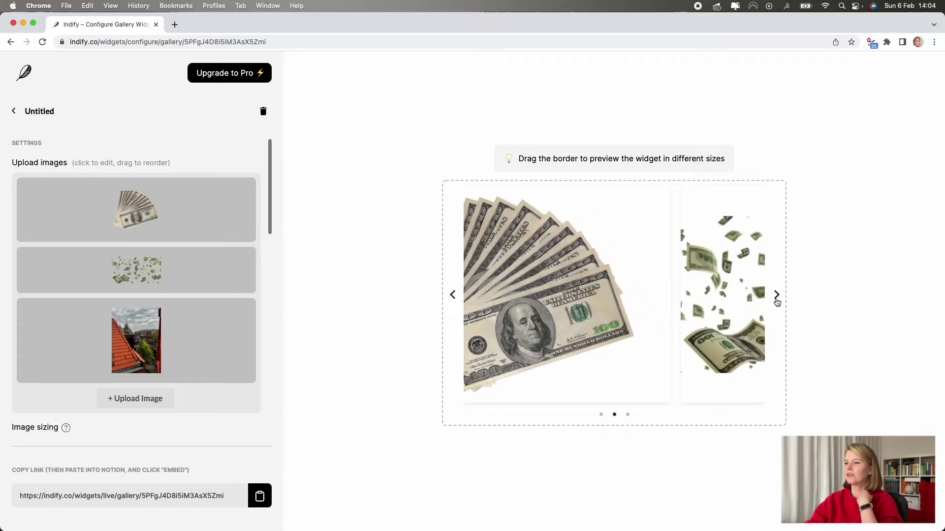
click(776, 298)
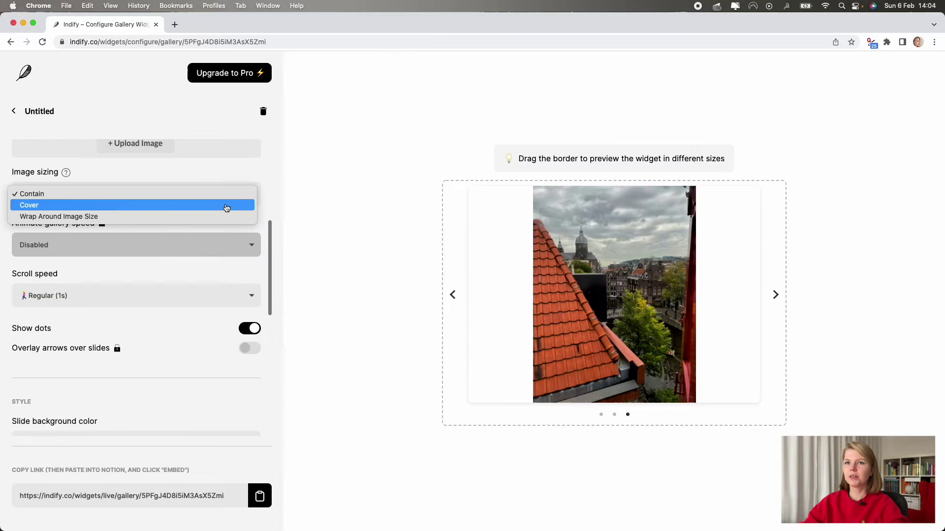
- Set the gallery's image sizing to Cover and page through the slides to preview it
click(226, 205)
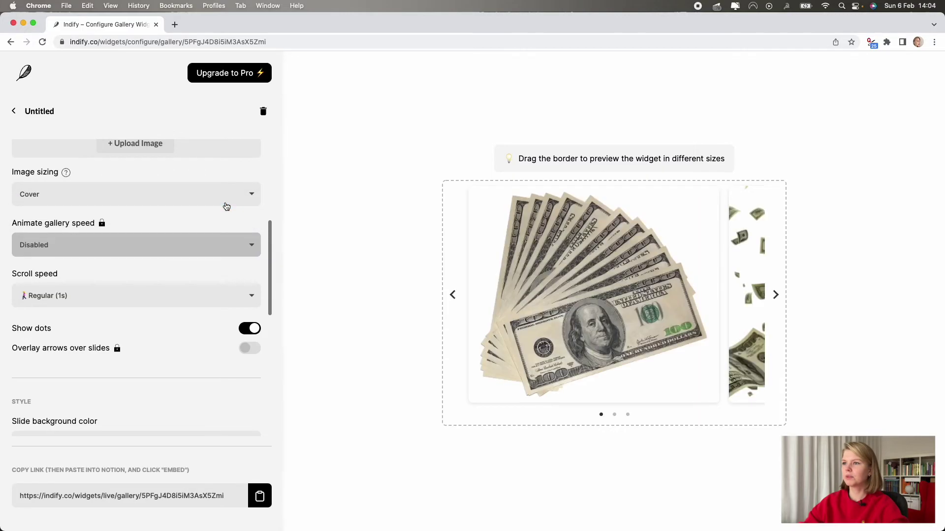
click(775, 300)
click(776, 296)
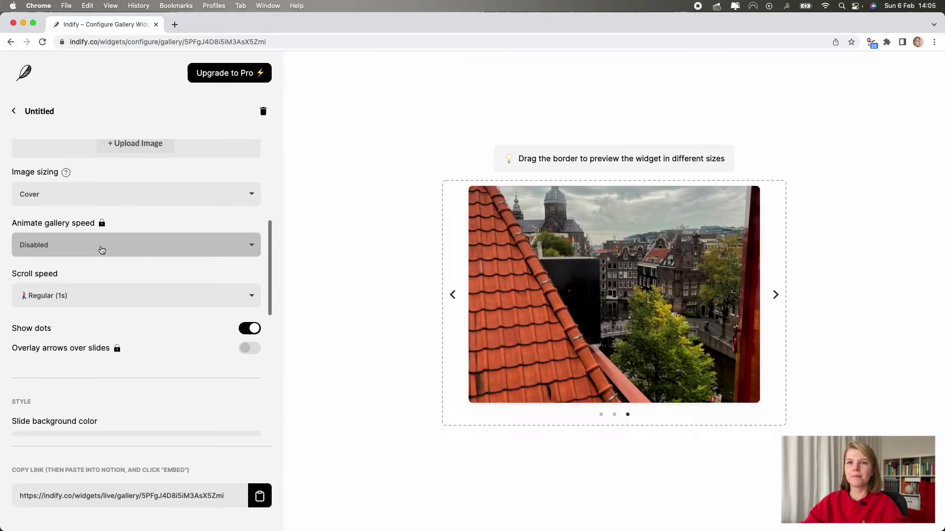
- Set the gallery's image sizing to Wrap Around Image Size and preview all three slides
click(108, 193)
click(105, 205)
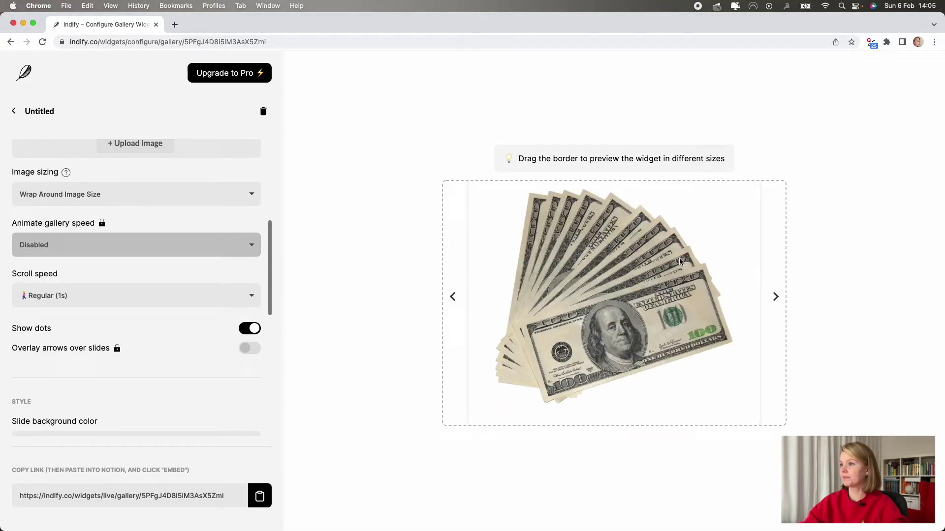
click(776, 297)
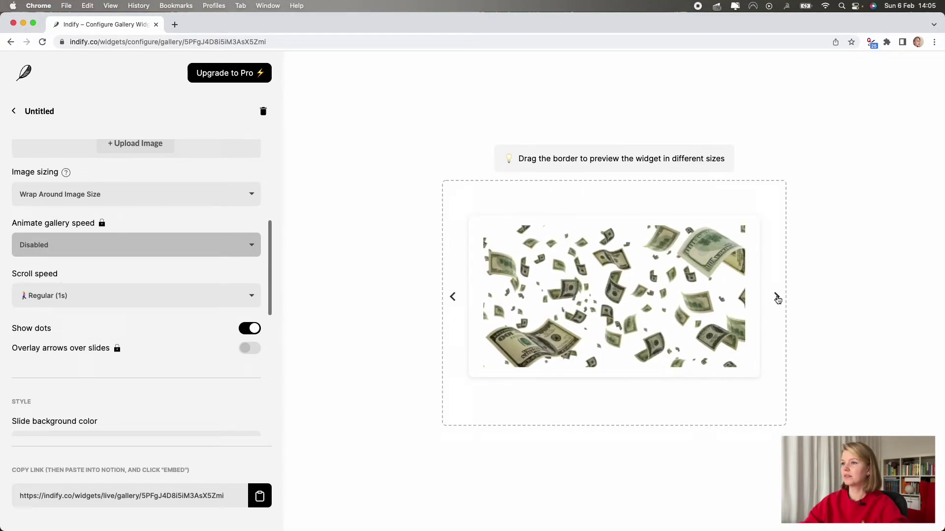
click(776, 298)
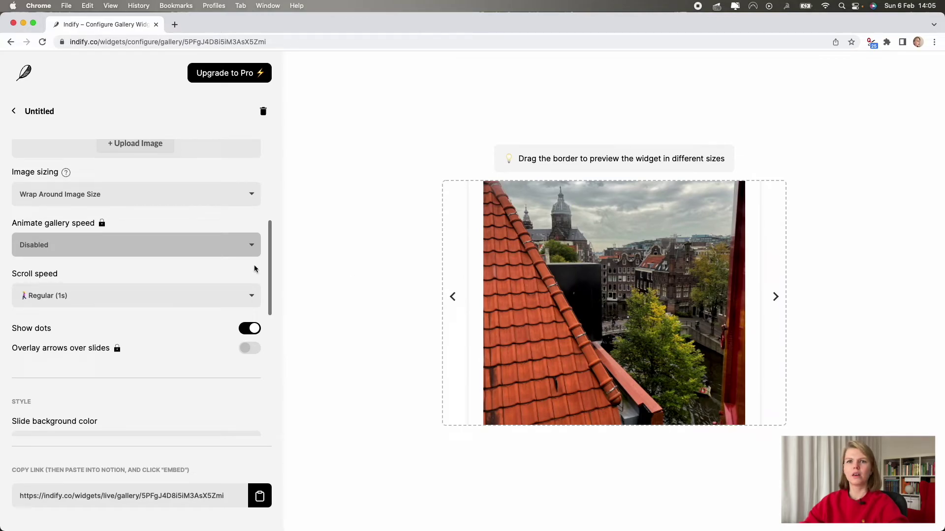
- Set the gallery's image sizing back to Cover
click(134, 194)
click(107, 182)
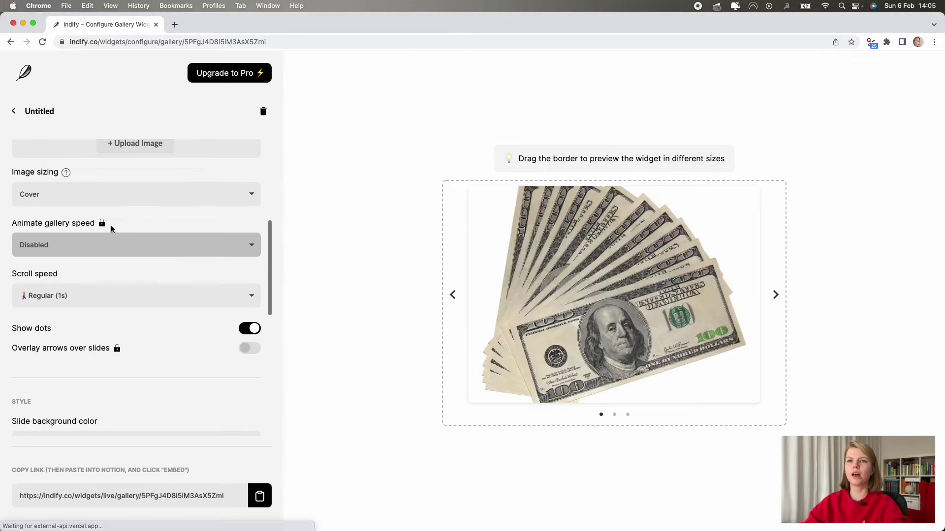
mouse_move(99, 225)
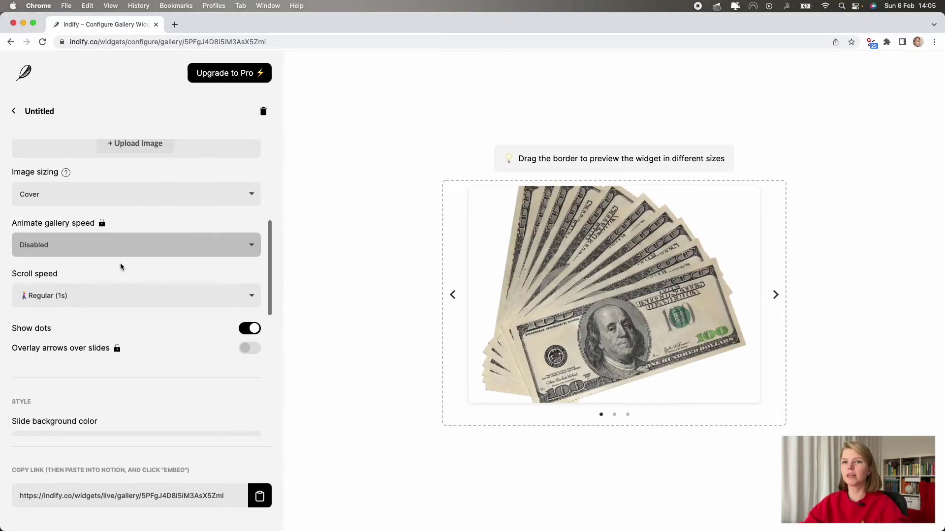
- Set the gallery's scroll speed to Fast (0.5s) and page through the slides to preview it
click(210, 300)
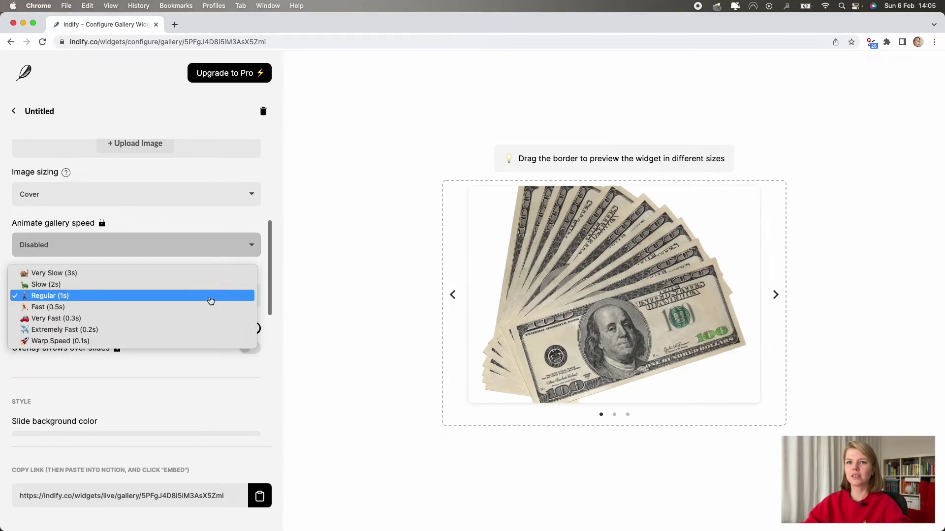
click(210, 309)
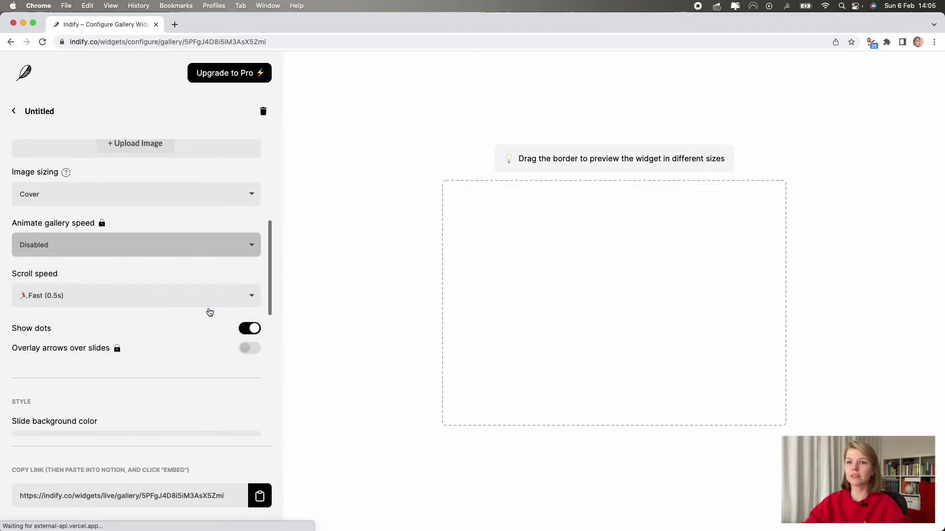
click(776, 296)
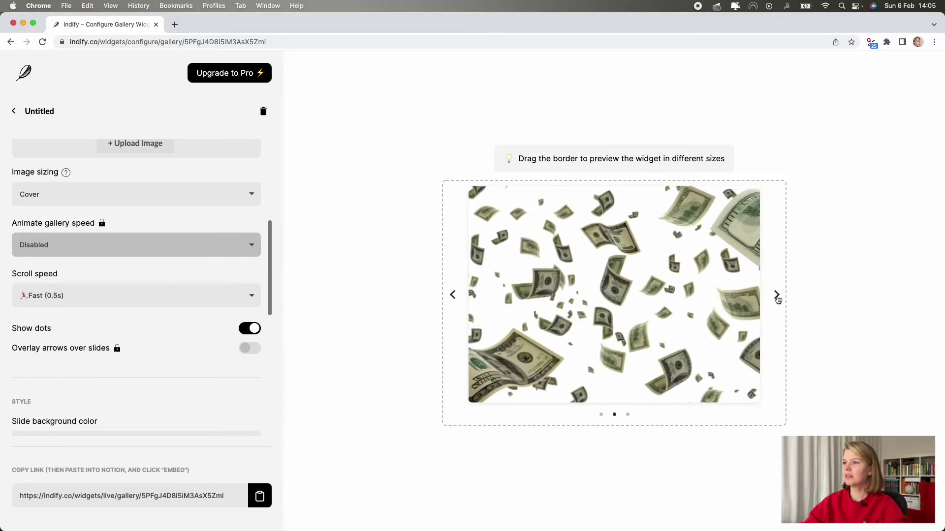
click(776, 296)
- Try hiding the gallery's navigation dots and turn them back on
click(248, 330)
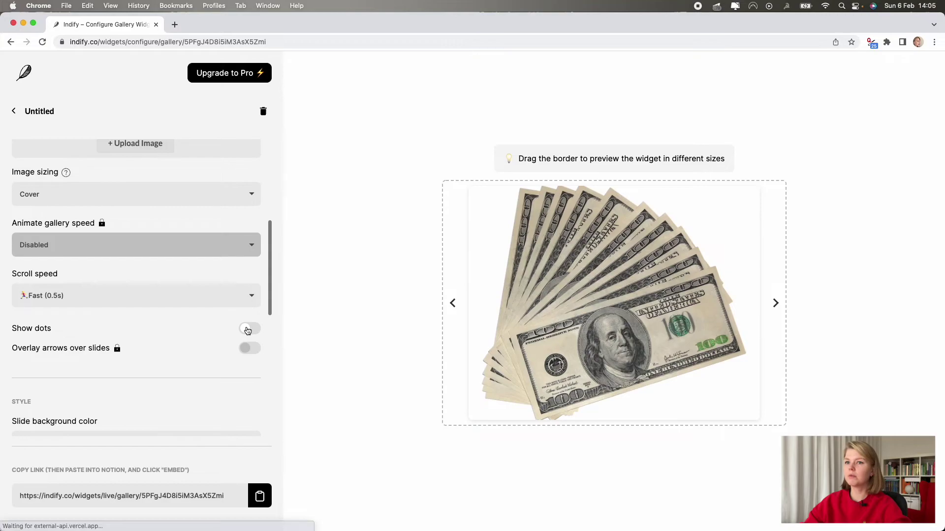
click(248, 329)
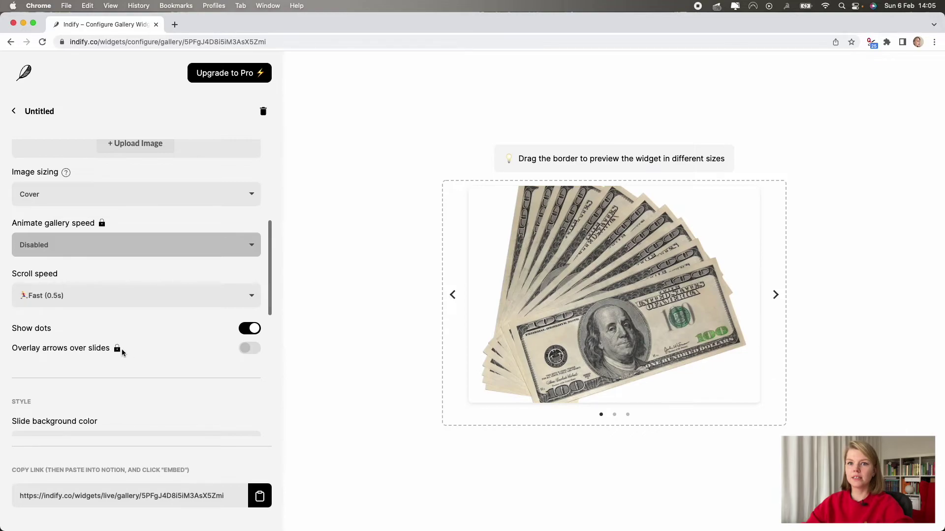
mouse_move(117, 349)
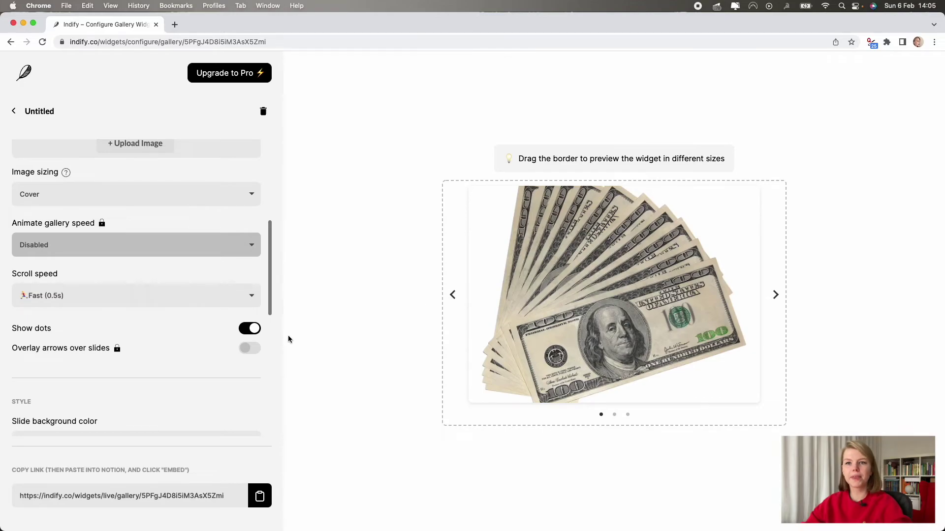
- Turn off the hover menu for the gallery widget
scroll(171, 393, down, 10)
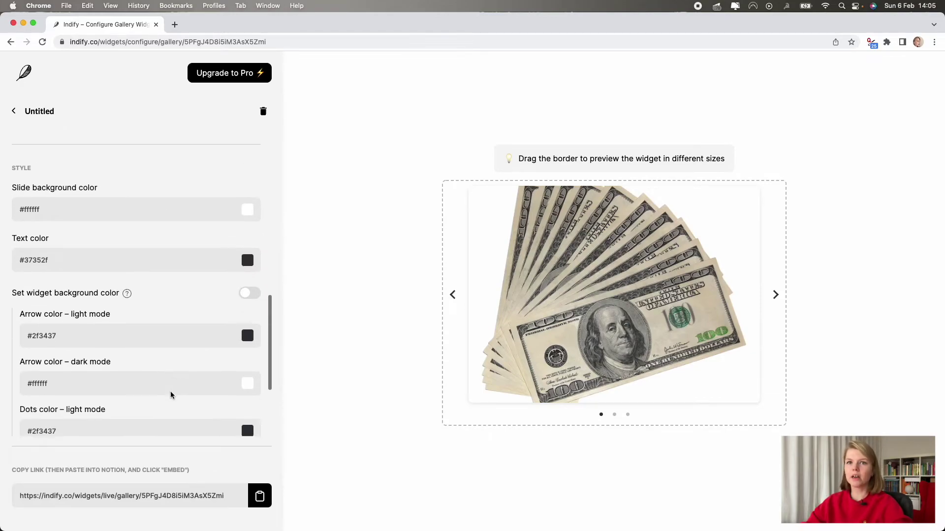
scroll(171, 394, down, 5)
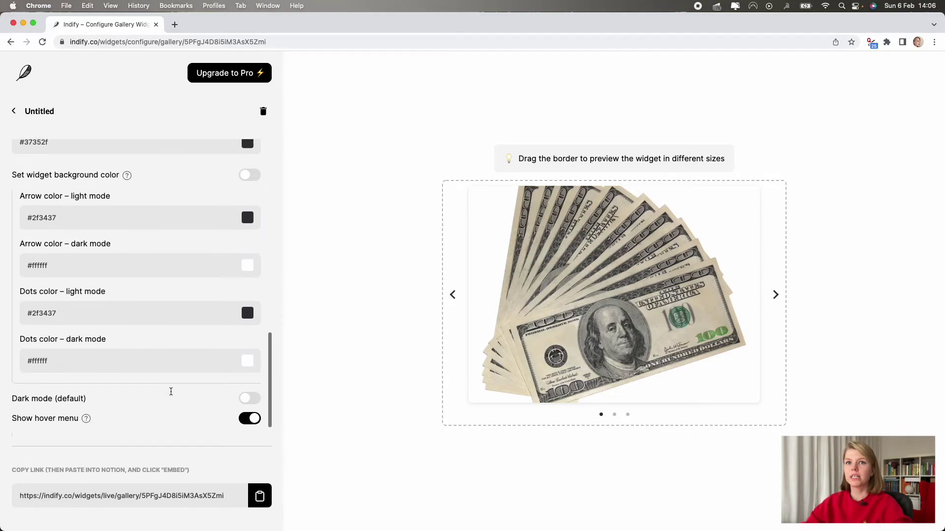
scroll(170, 392, down, 2)
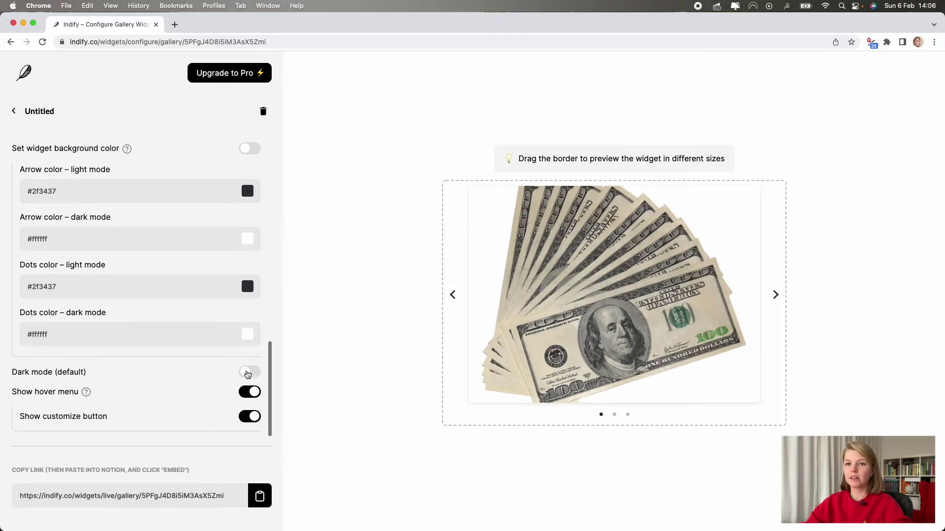
click(247, 392)
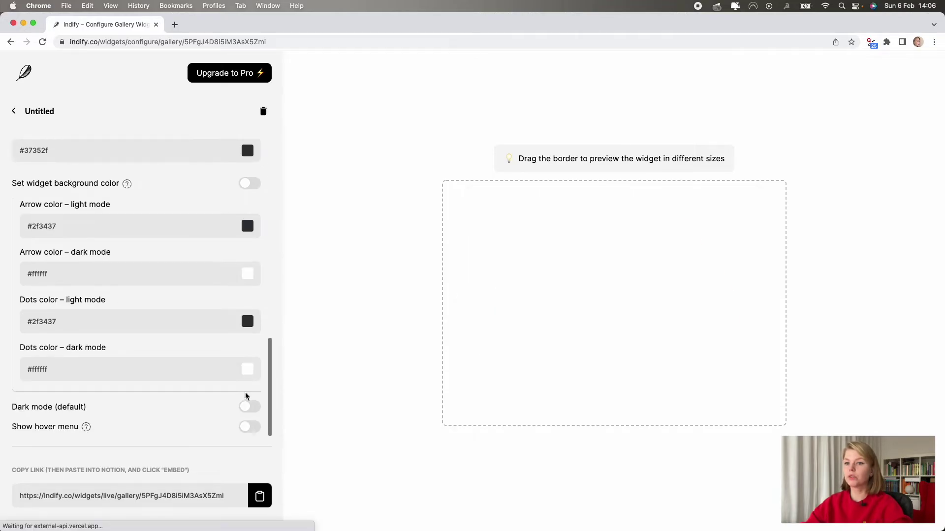
- Copy the gallery widget's link and embed it in Notion below the Books counter on the Widgets demo page
click(260, 496)
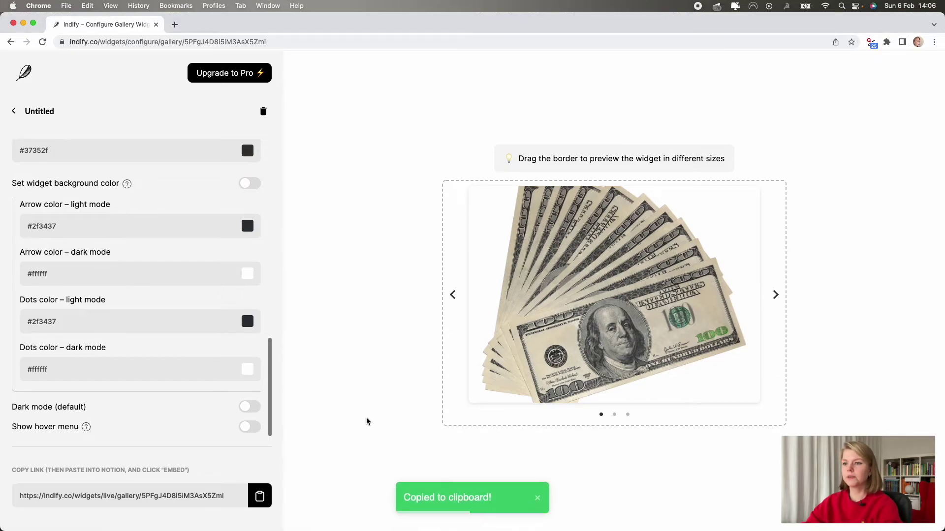
key(super+Tab)
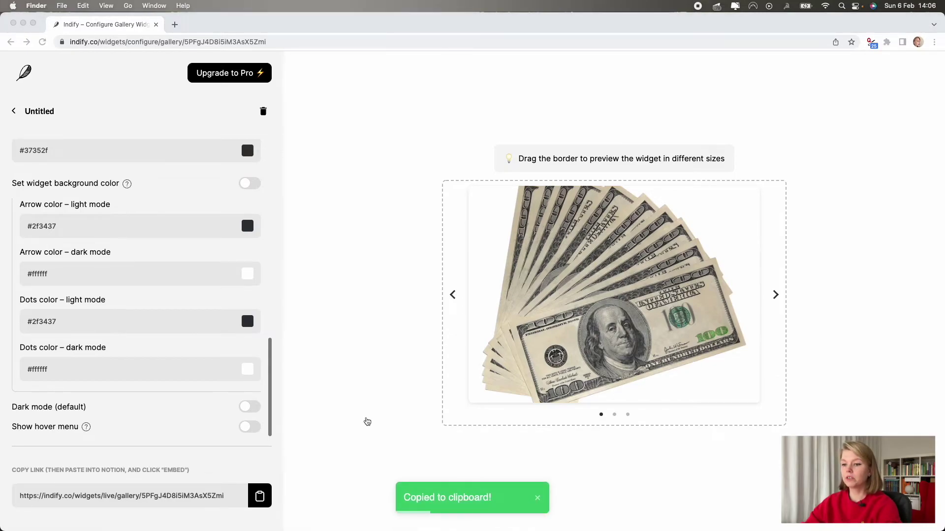
key(super+Tab)
click(391, 359)
key(super+v)
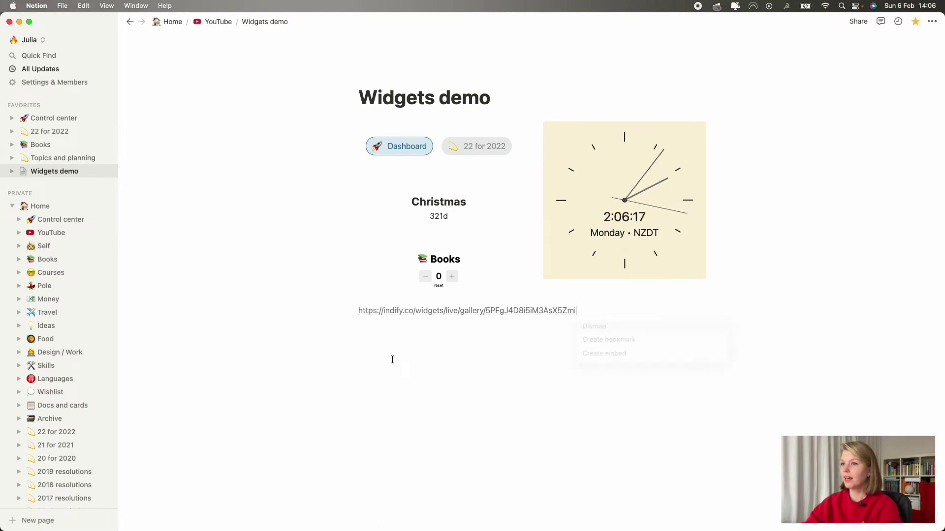
click(618, 355)
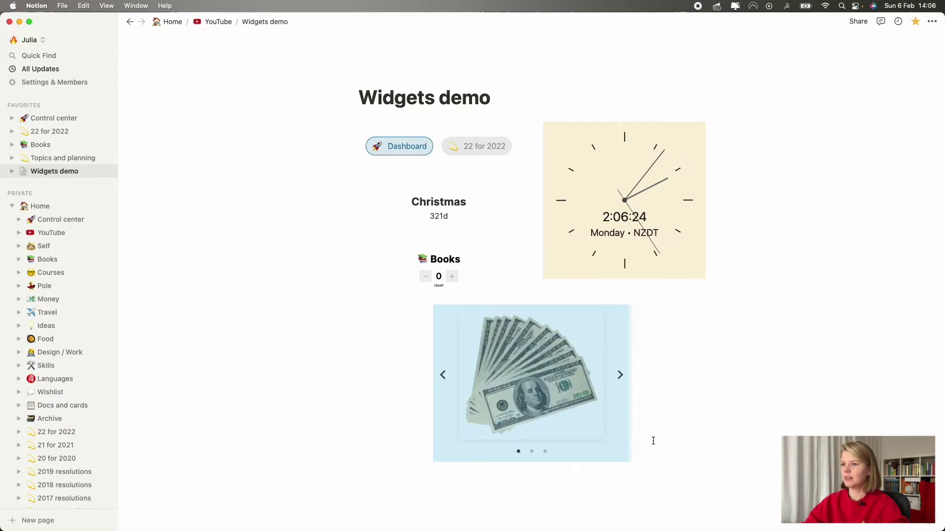
click(659, 371)
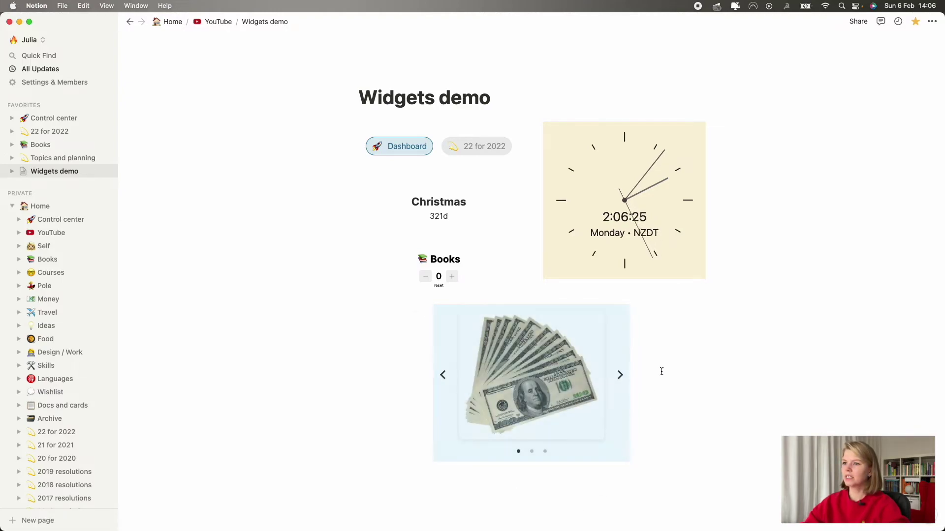
- Advance the embedded gallery to its second slide and widen the embed block
click(621, 376)
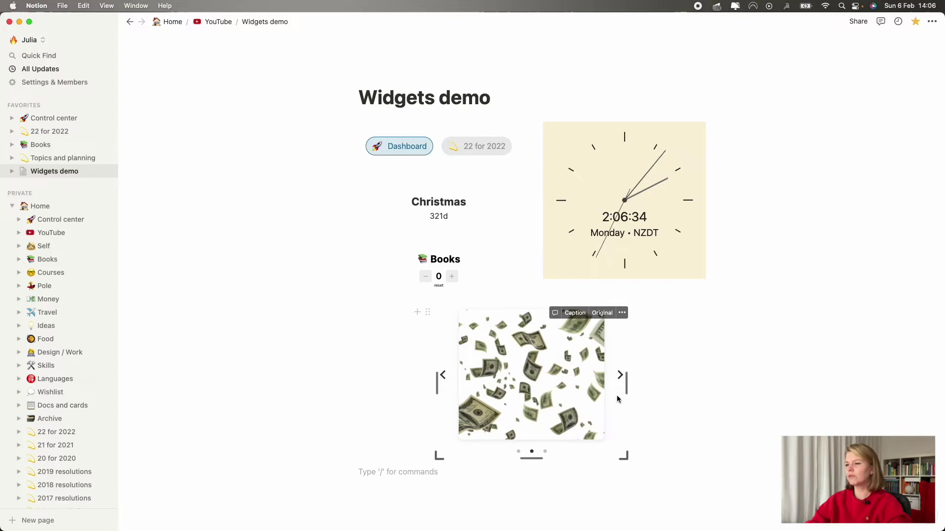
drag(626, 389, 681, 387)
click(676, 383)
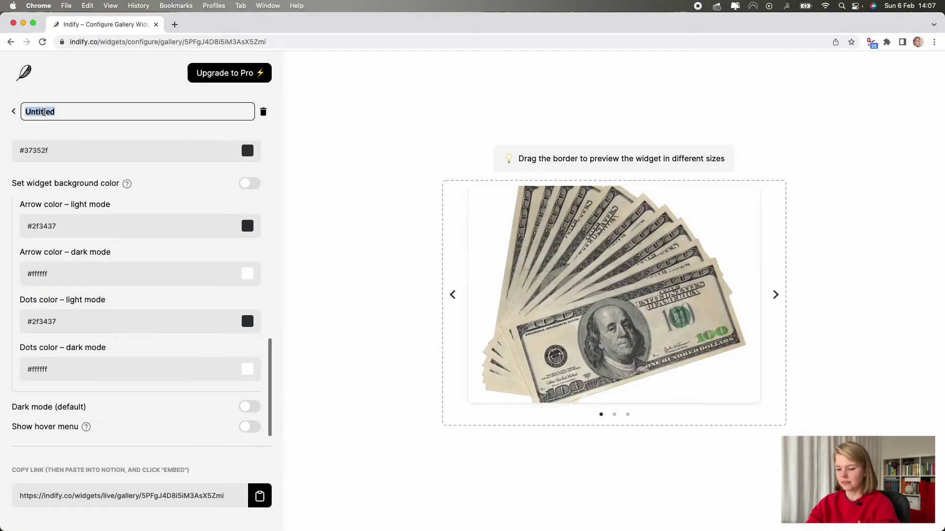
- Rename the Indify gallery widget as Gallery and return to the widget overview
text(Gallery)
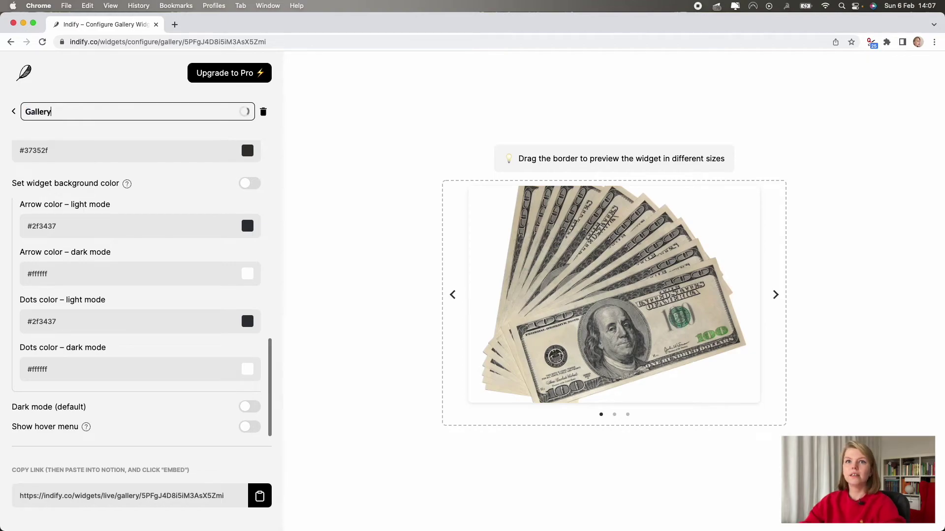
click(15, 112)
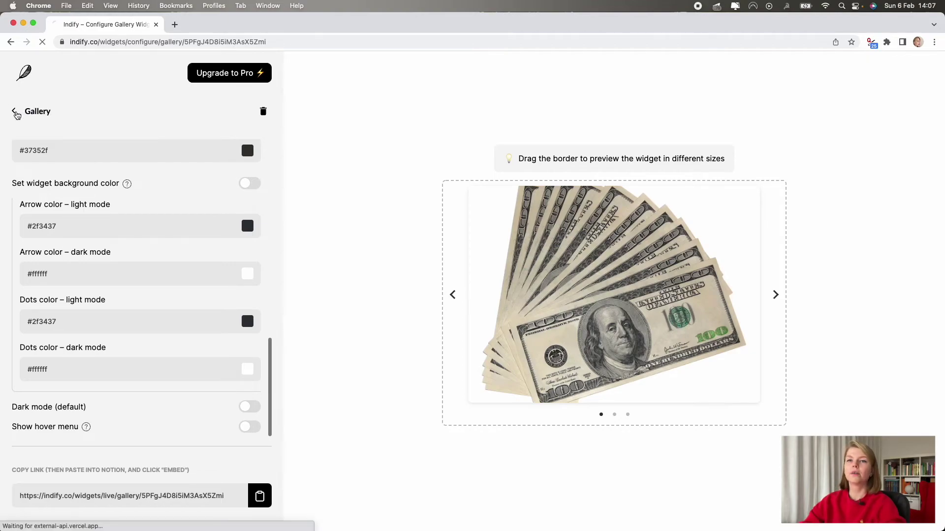
- Create a new Life Progress Bar widget from the Explore Widgets section
scroll(84, 417, down, 10)
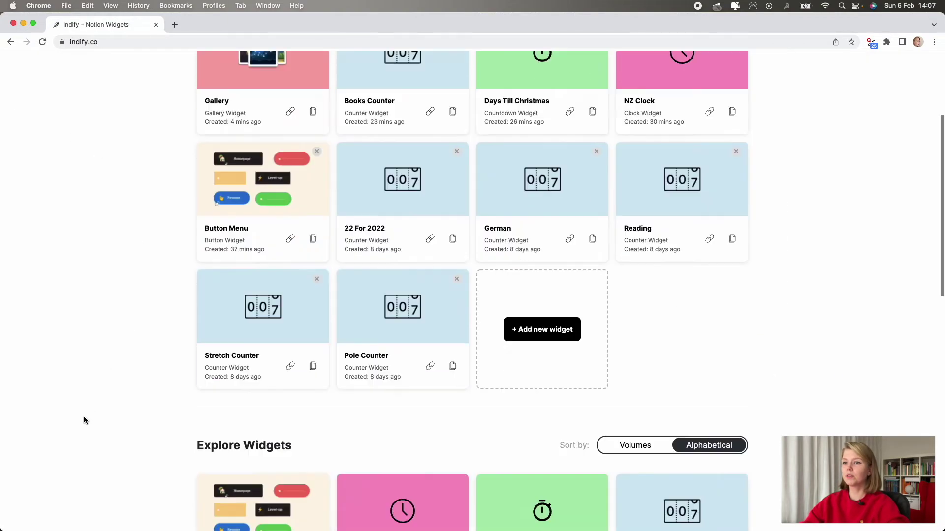
scroll(83, 416, down, 3)
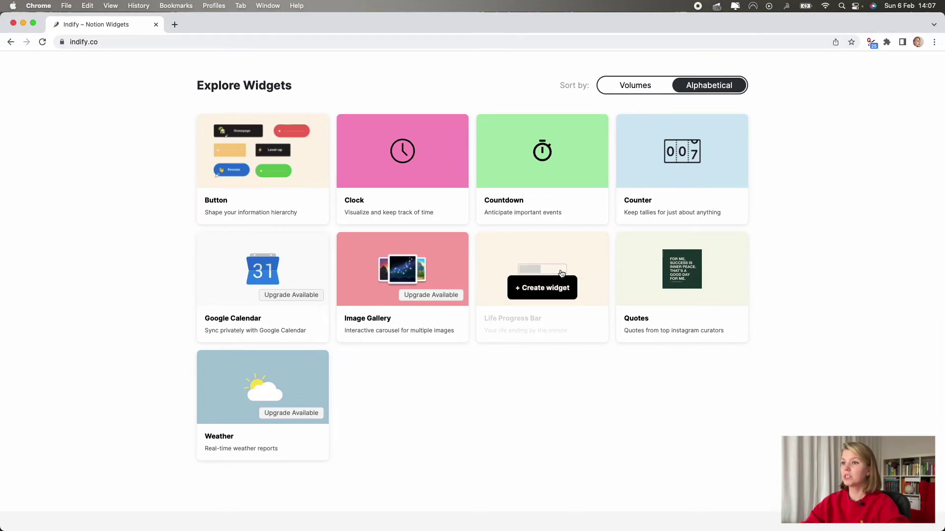
click(559, 290)
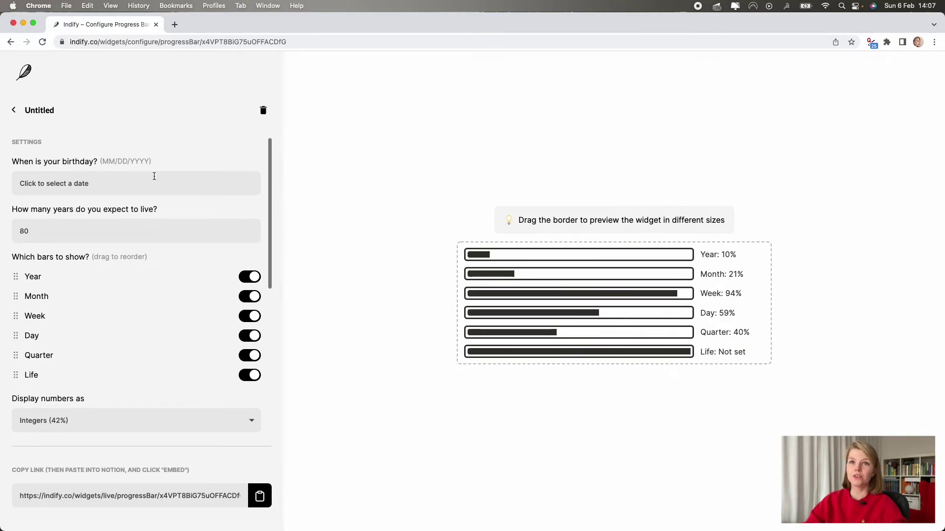
- Enter a sample date of birth in the progress bar's birthday field by picking a year in the calendar
click(123, 183)
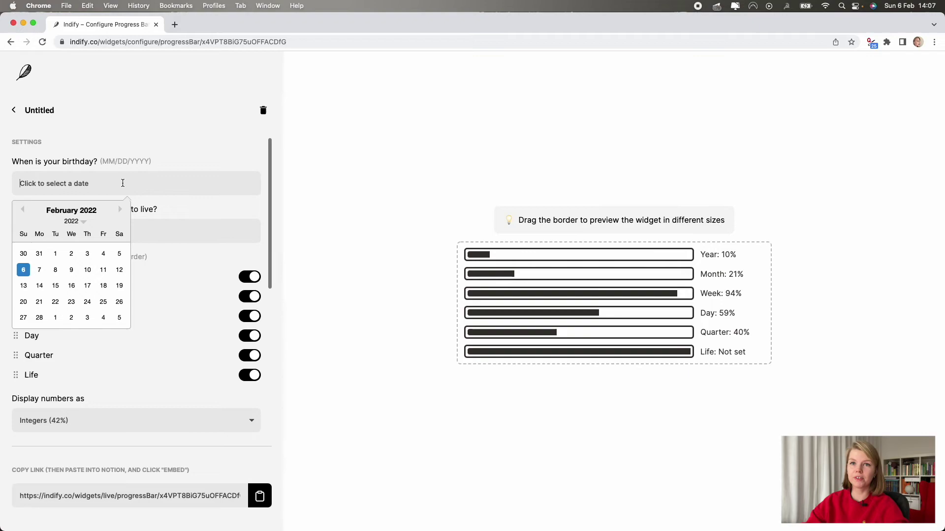
click(85, 224)
mouse_move(74, 337)
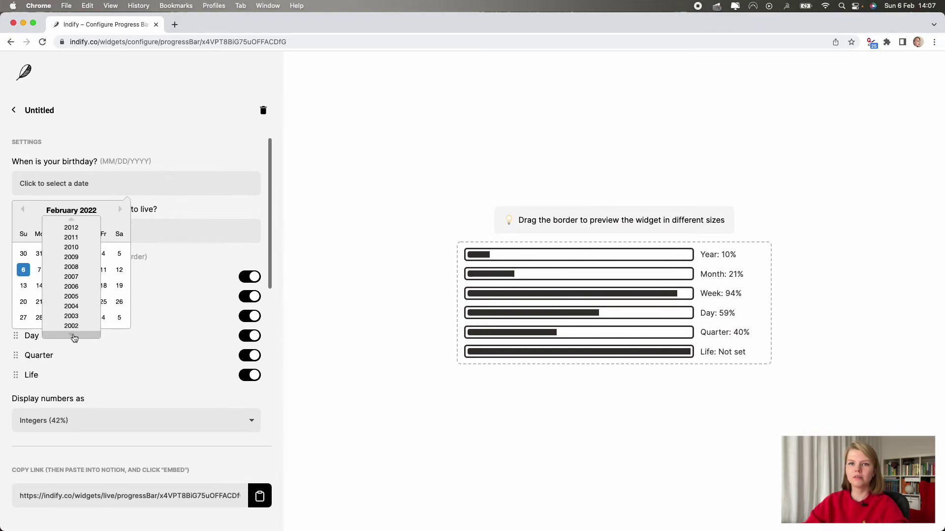
click(76, 317)
key(Return)
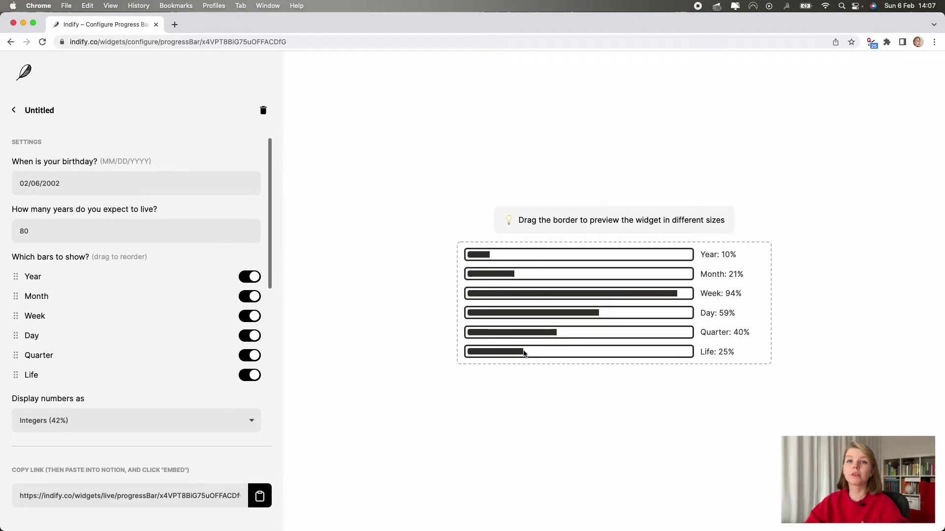
- Hide the Life, Quarter, Day, Week and Month bars, and shrink the preview's height to fit the Year bar
click(249, 380)
click(248, 356)
click(247, 339)
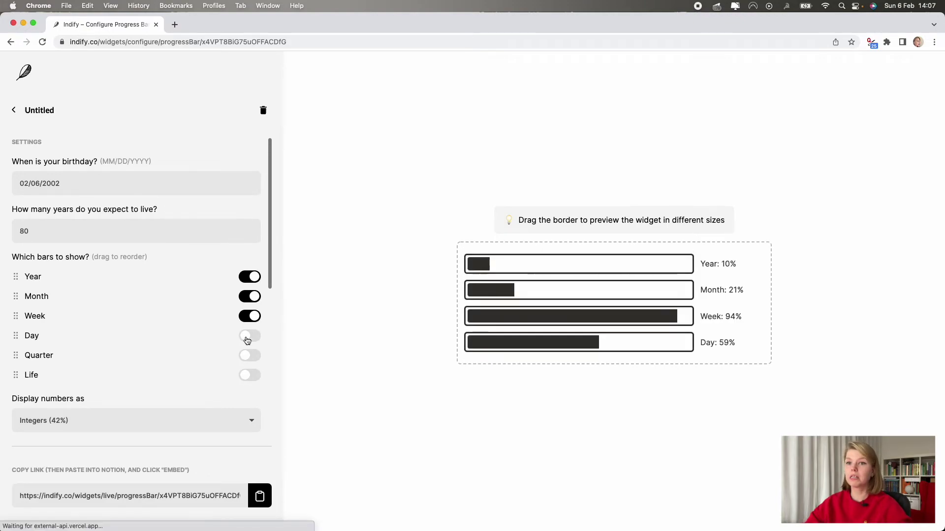
click(248, 317)
click(247, 297)
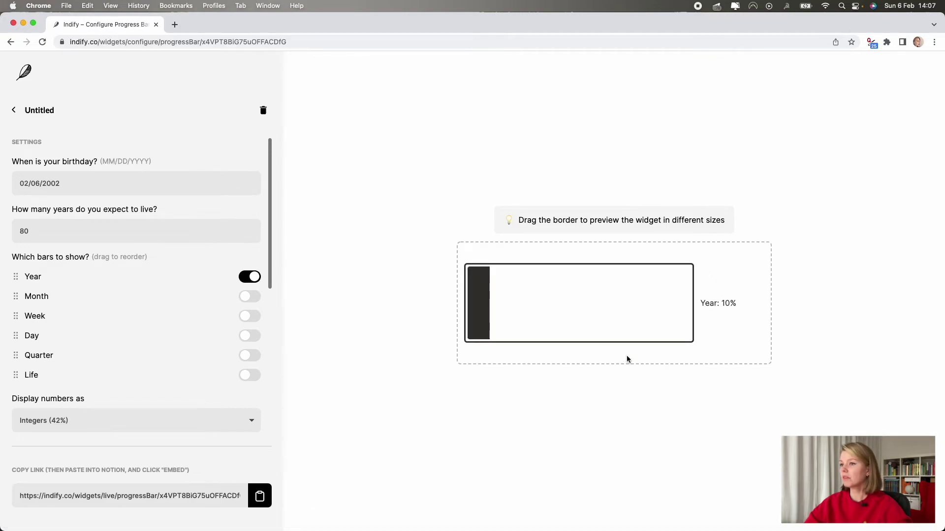
drag(613, 364, 610, 267)
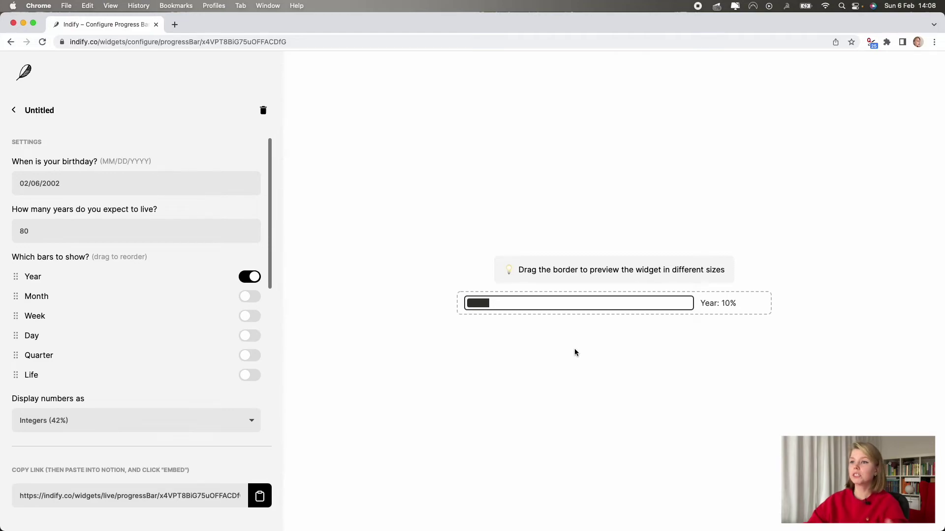
- Try displaying the Year bar's numbers as Decimals - 1 Point and as Fractions, and set the format back to Integers
click(224, 424)
click(219, 432)
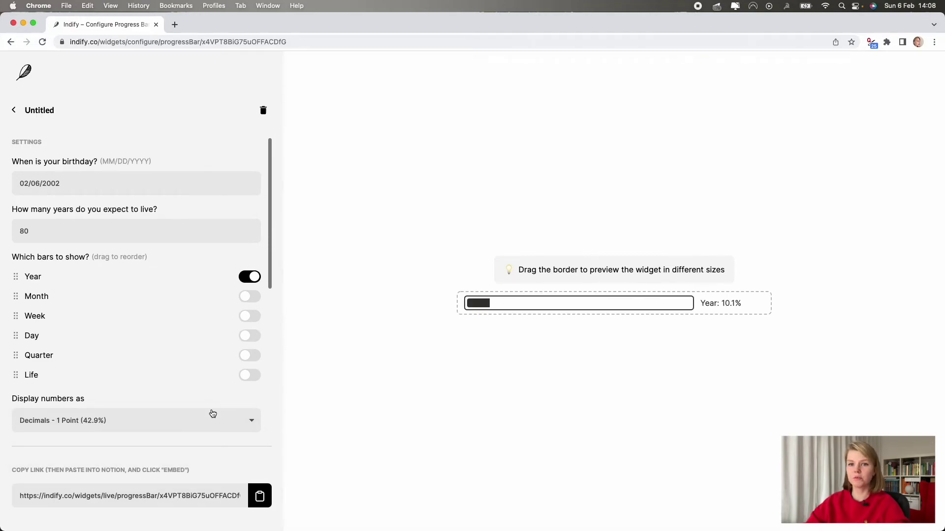
click(211, 418)
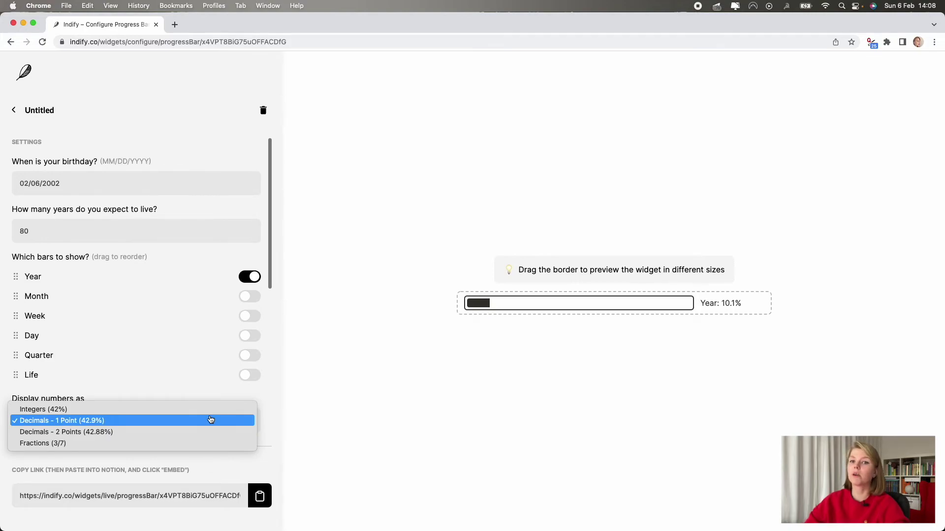
click(191, 444)
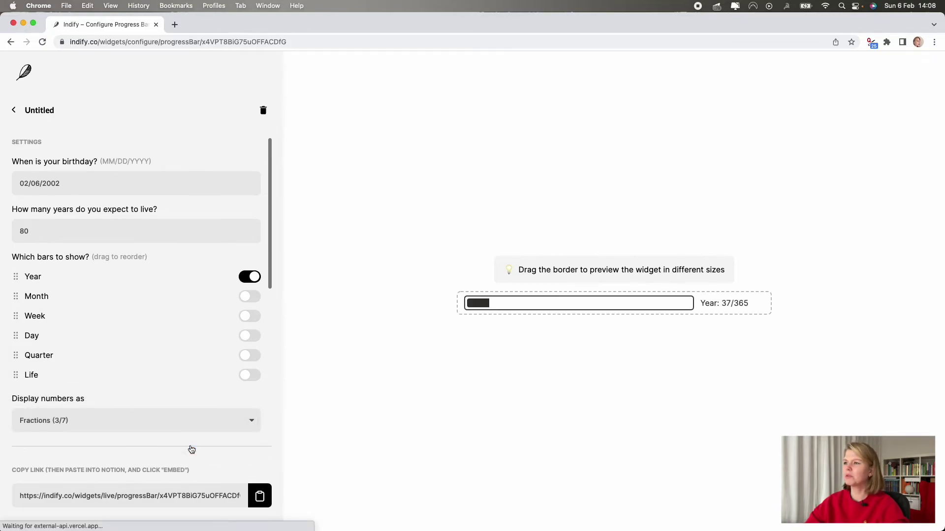
click(202, 422)
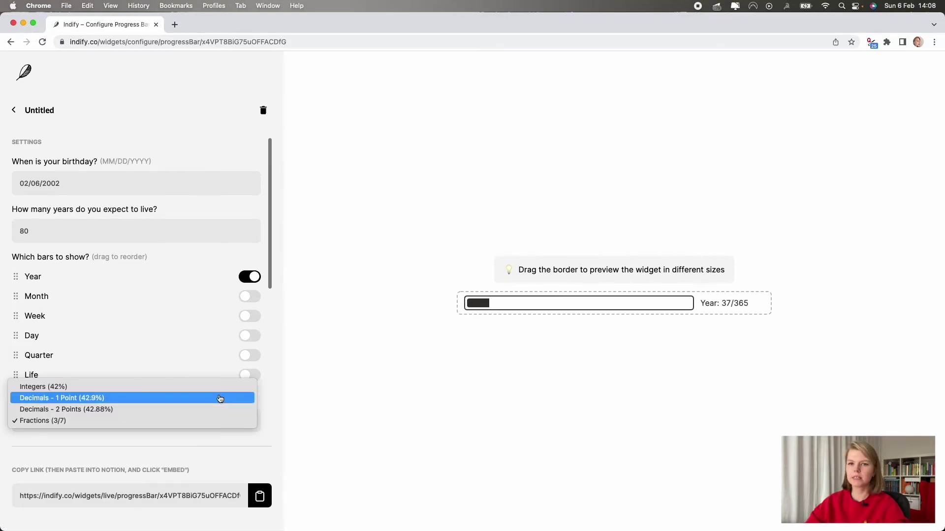
click(221, 403)
click(230, 422)
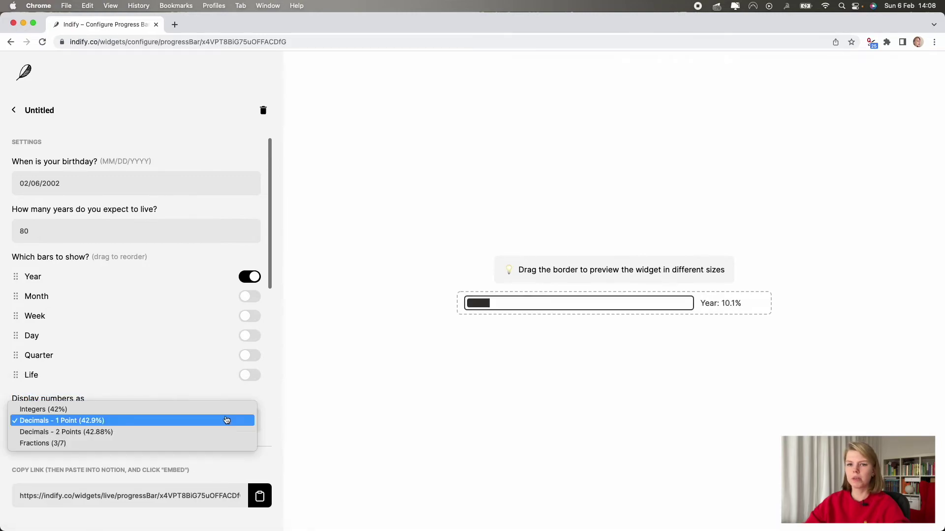
click(214, 410)
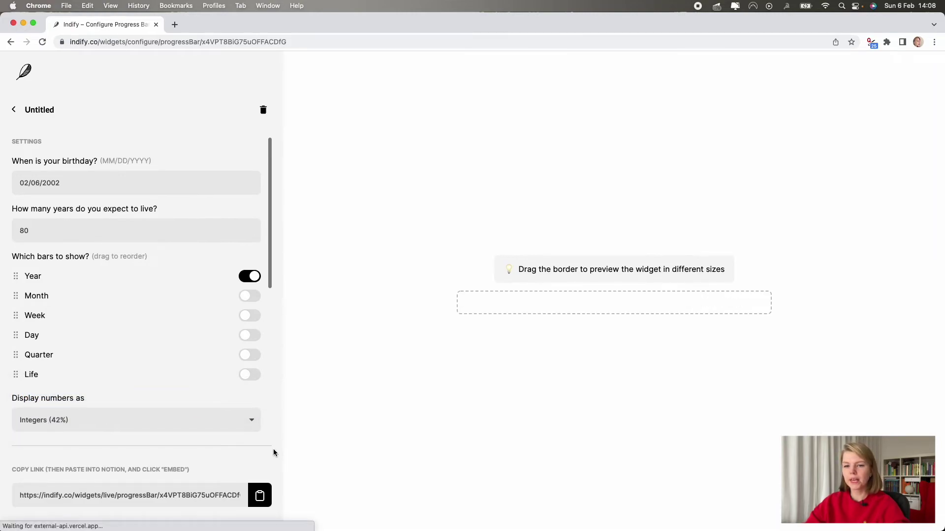
- Copy the progress bar's link and paste it as an embed below the gallery on Notion's Widgets demo page
click(259, 498)
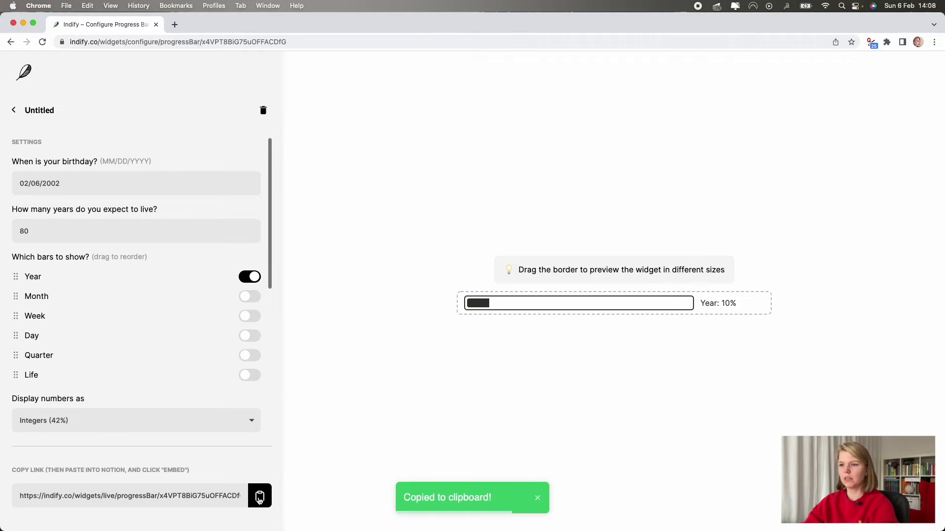
key(super+Tab)
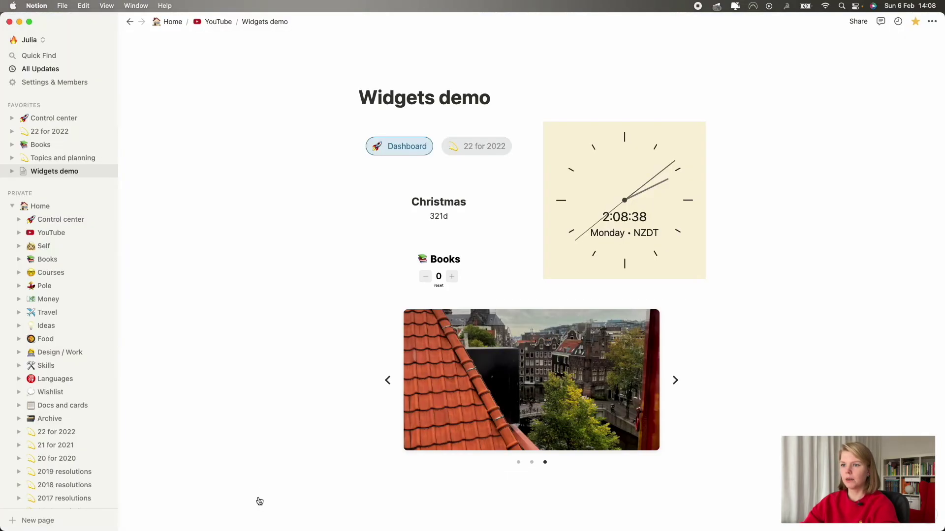
click(392, 490)
key(super+v)
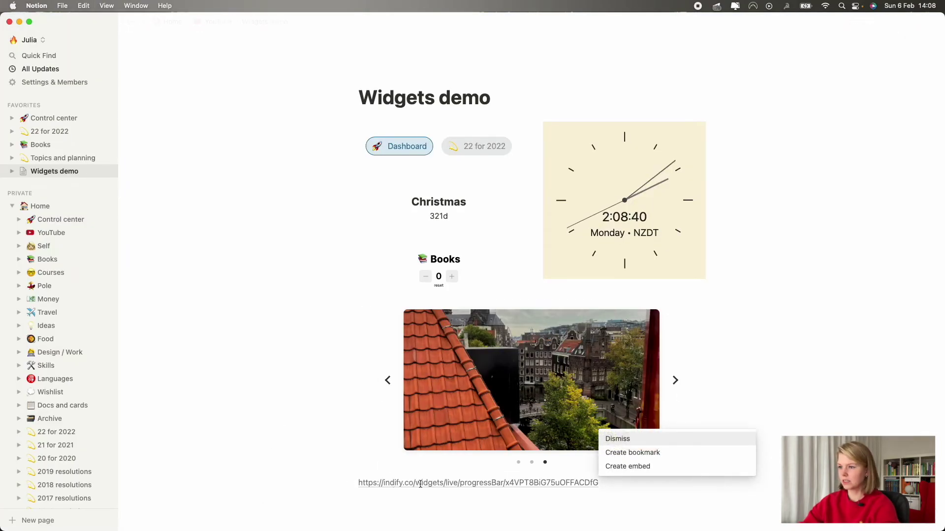
click(648, 467)
- Shrink the embedded progress bar's height to a slim strip and widen it slightly
scroll(754, 478, down, 2)
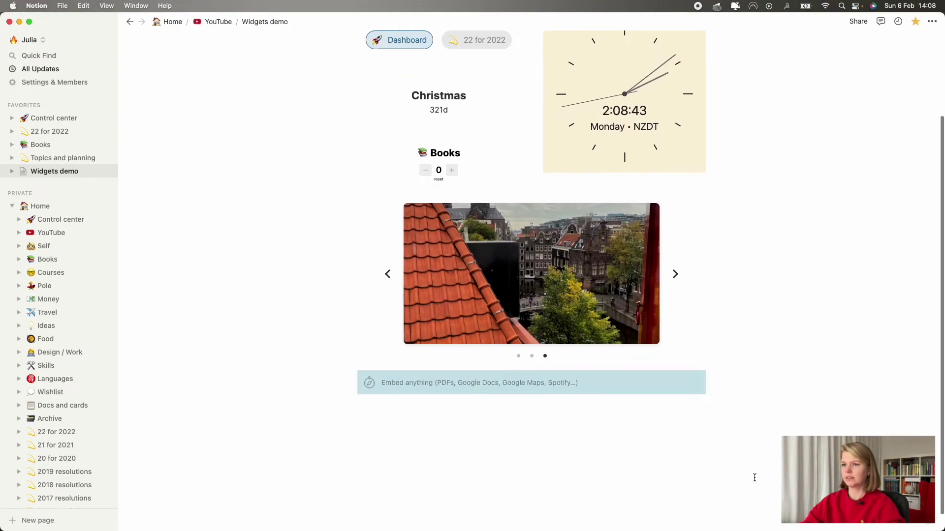
scroll(755, 477, down, 3)
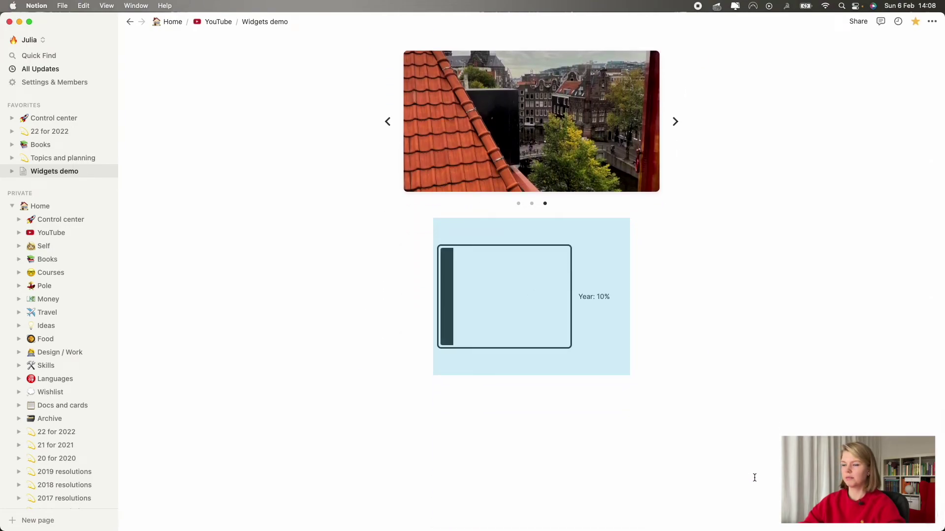
drag(524, 372, 526, 355)
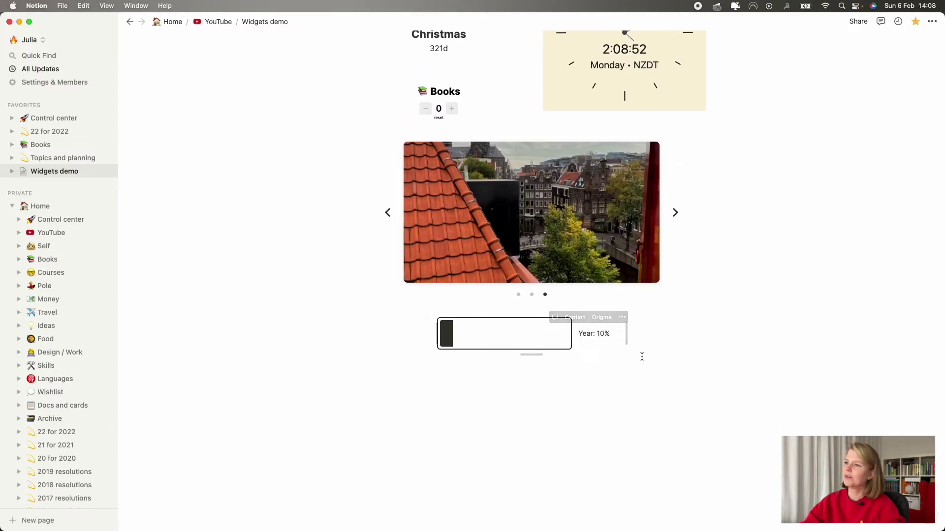
drag(627, 336, 647, 335)
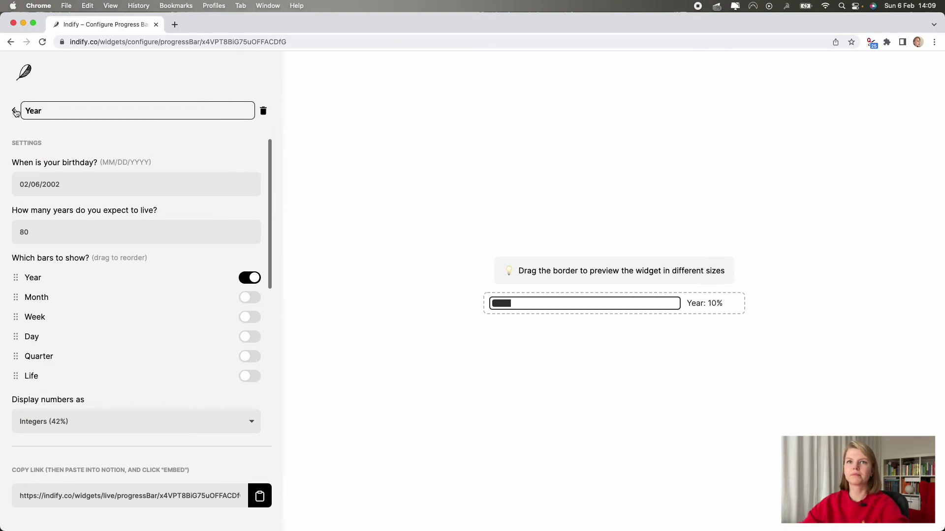
- Return to the Indify widget overview and create a new Quotes widget from the Explore Widgets section
click(14, 112)
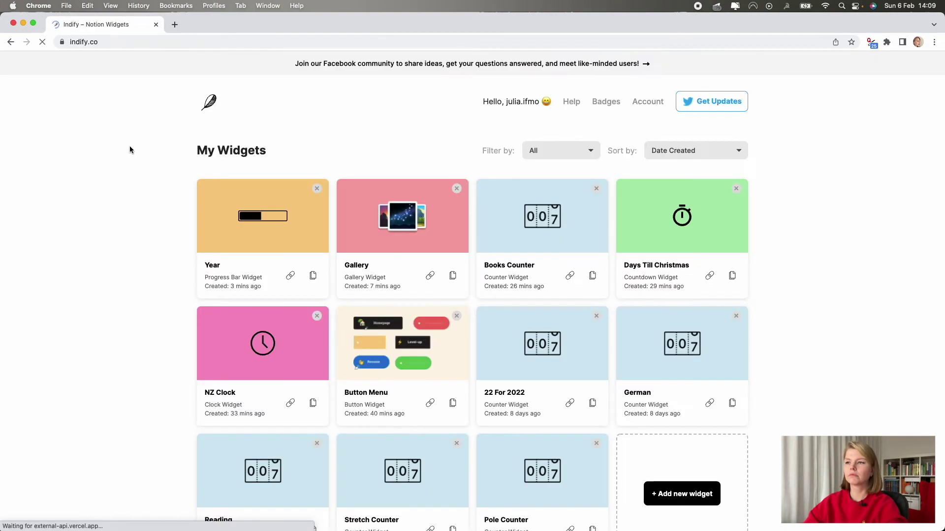
scroll(810, 393, down, 5)
scroll(809, 391, down, 6)
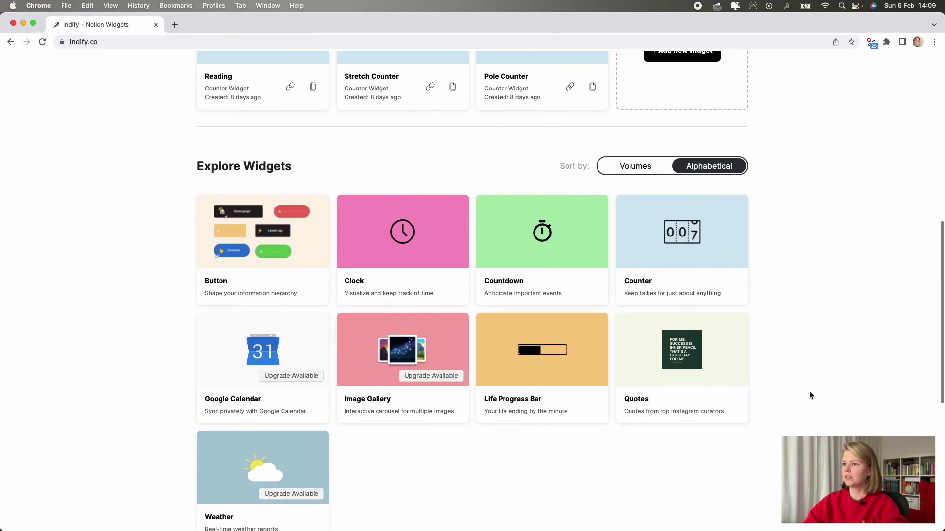
mouse_move(674, 266)
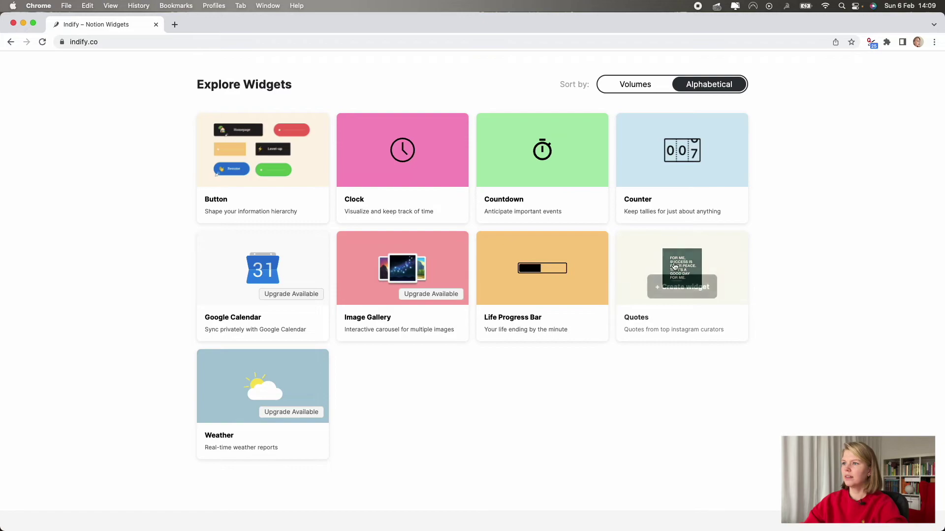
click(677, 286)
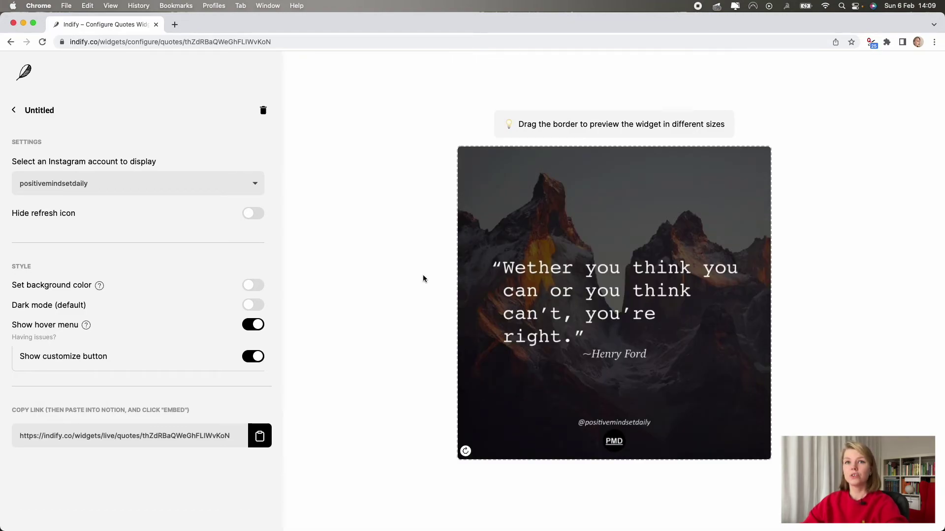
- Set the Quotes widget's Instagram account to quoteoftheday and refresh the previewed quote
click(247, 185)
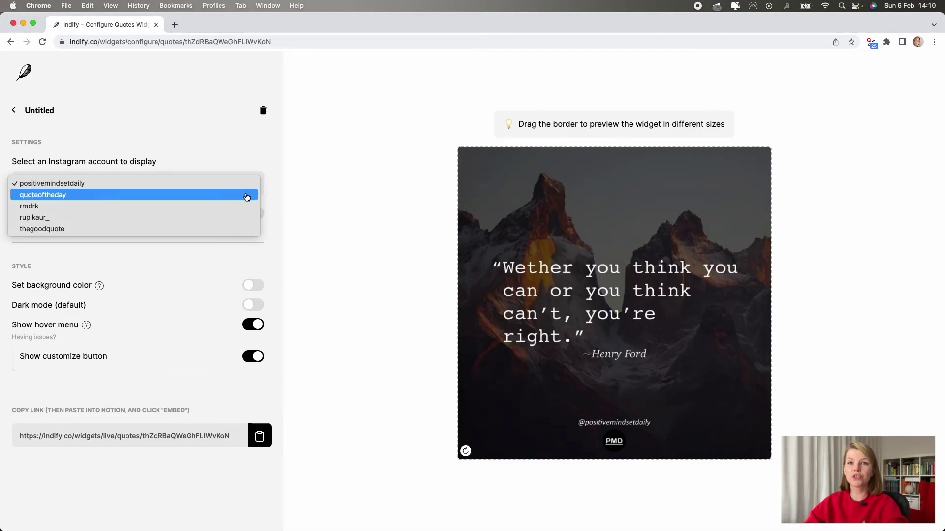
click(247, 196)
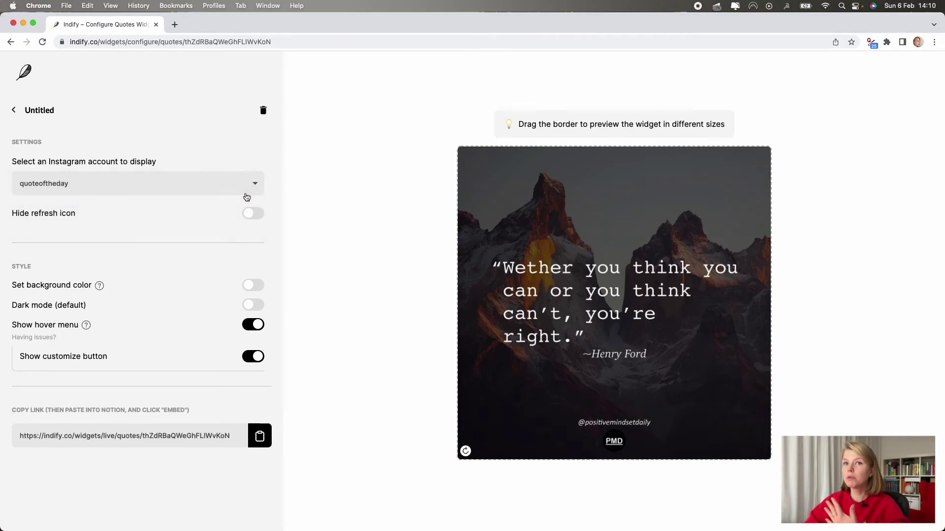
click(466, 452)
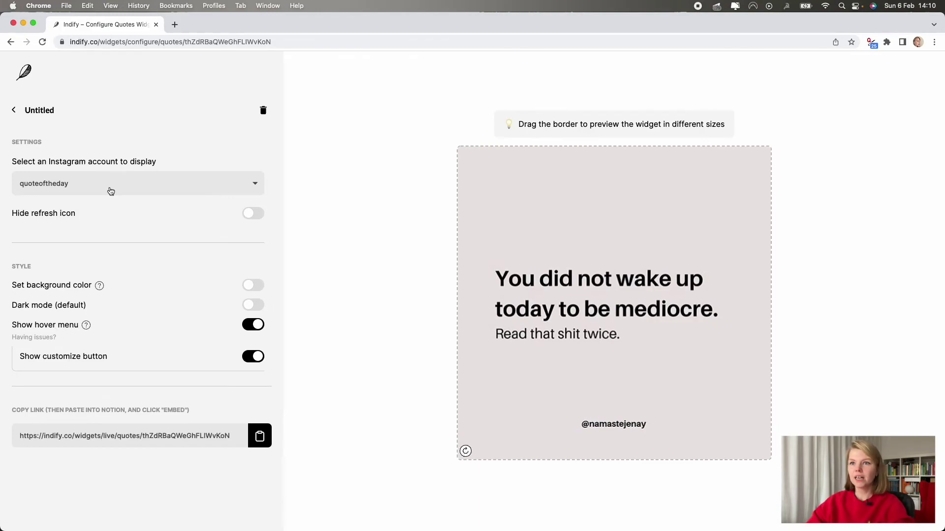
- Try hiding the quote's refresh icon, show it again, and turn off the hover menu
click(253, 214)
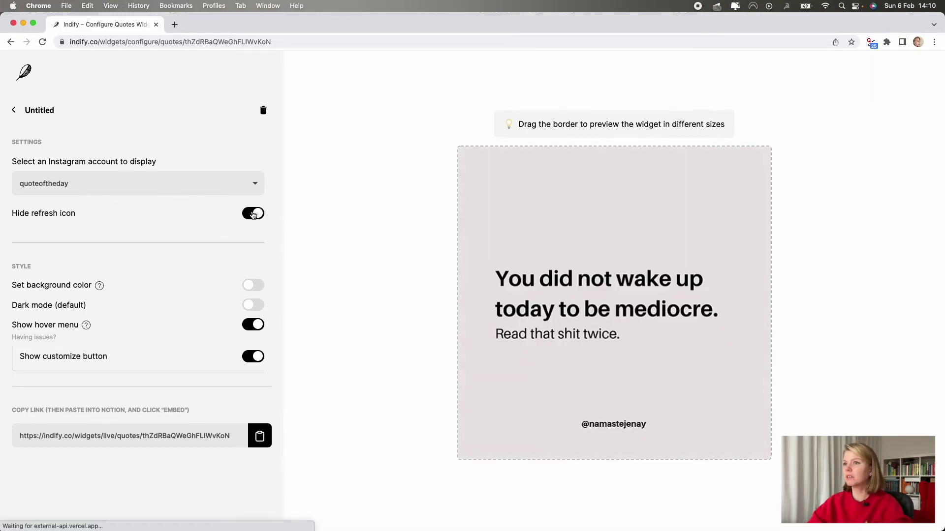
click(253, 213)
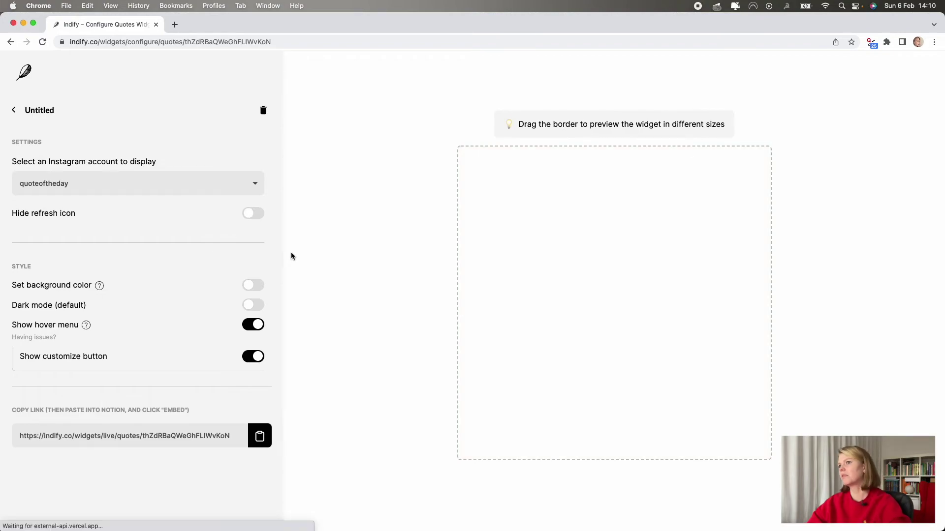
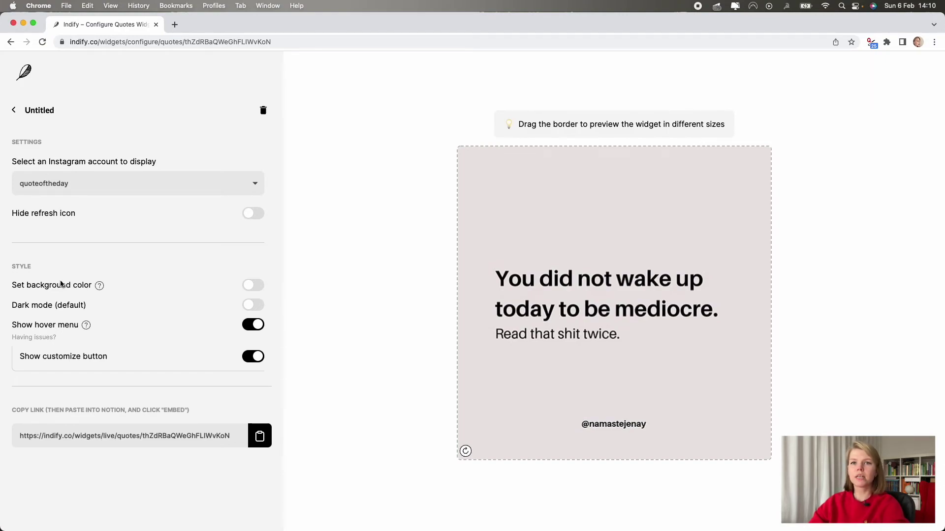
click(251, 326)
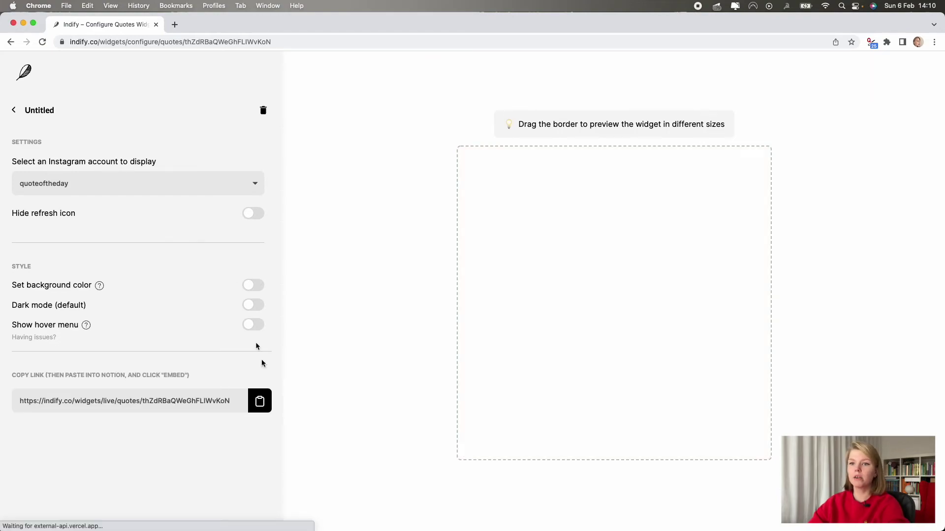
- Rename the Quotes widget as Daily quote
click(57, 103)
double_click(39, 112)
text(Daily quote)
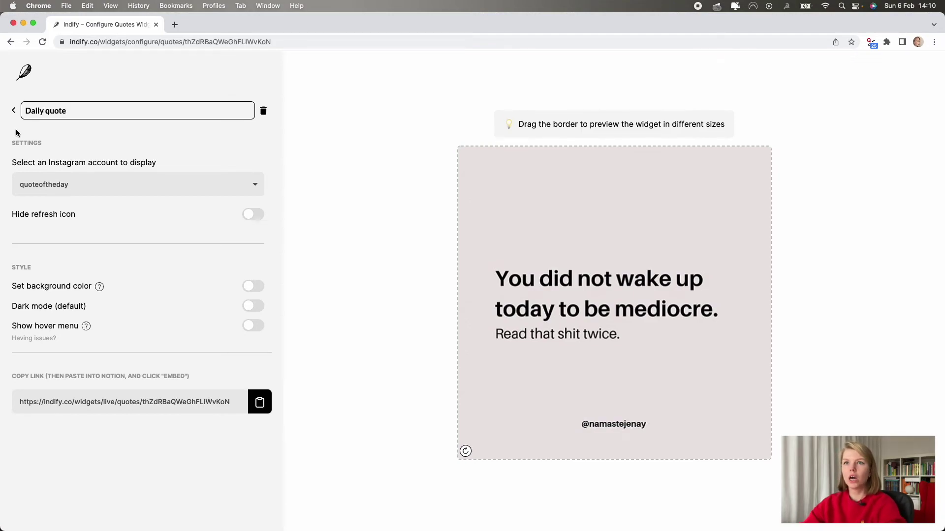
- Copy the Daily quote widget's link and embed it below the progress bar on Notion's Widgets demo page
click(257, 403)
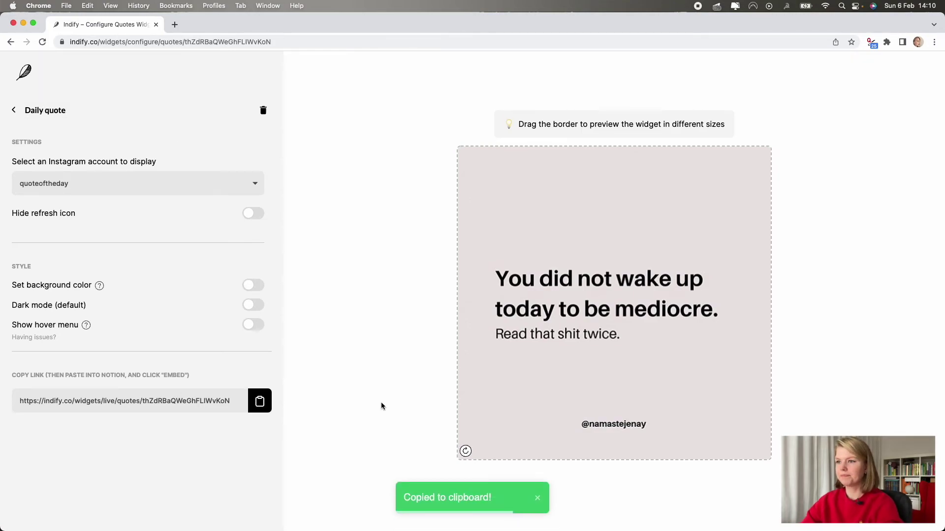
key(super+Tab)
scroll(417, 406, down, 1)
key(super+v)
click(618, 411)
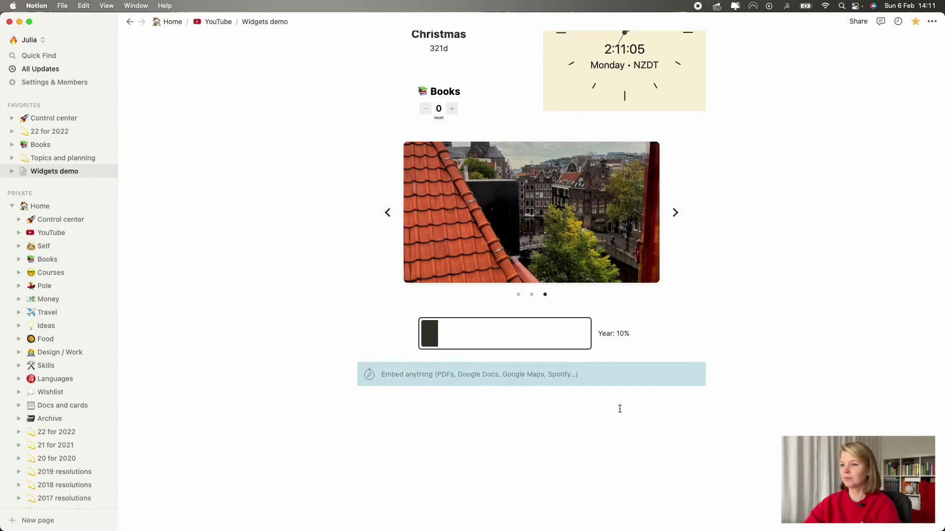
- Move the embedded quote into a column on the right side of the progress bar
scroll(715, 416, down, 4)
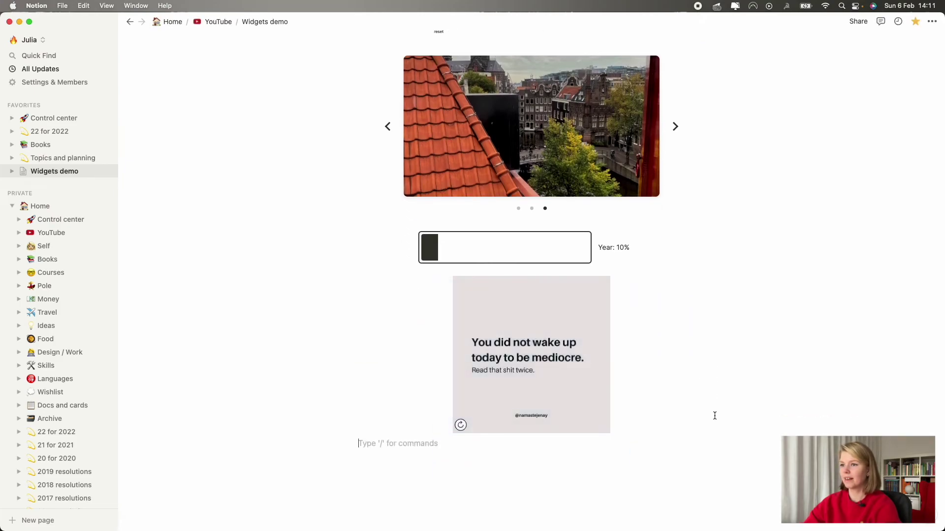
scroll(532, 355, up, 3)
drag(429, 342, 719, 307)
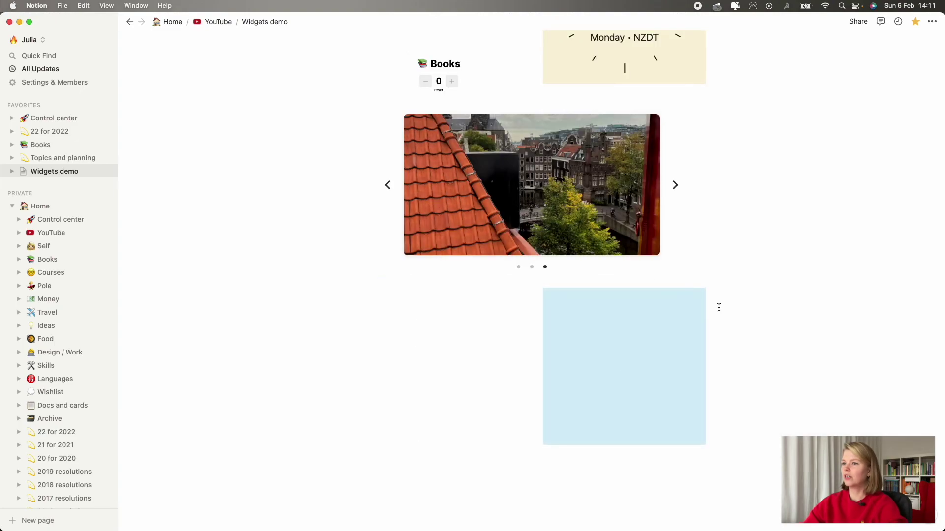
click(744, 320)
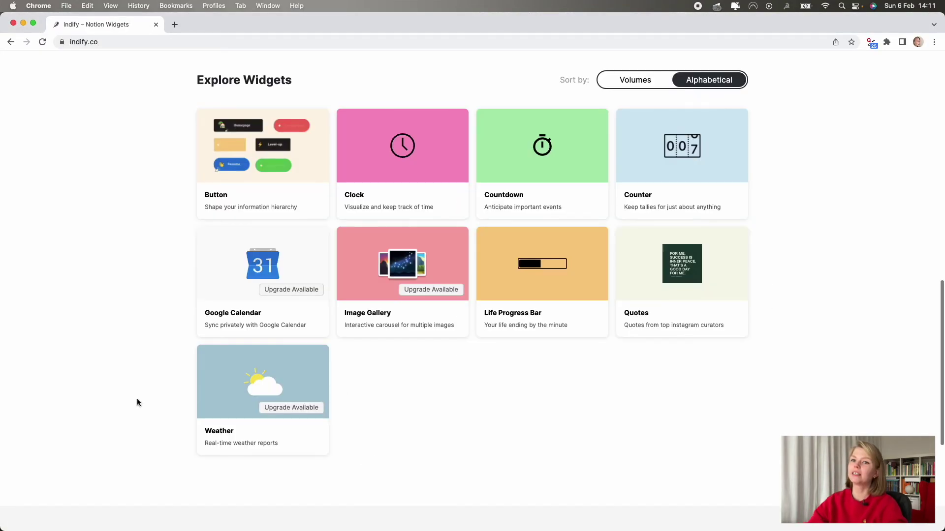
- Create an Indify Weather widget with its location set to Amsterdam, Netherlands and its units to Metric (Celsius, km/h, mm)
click(249, 400)
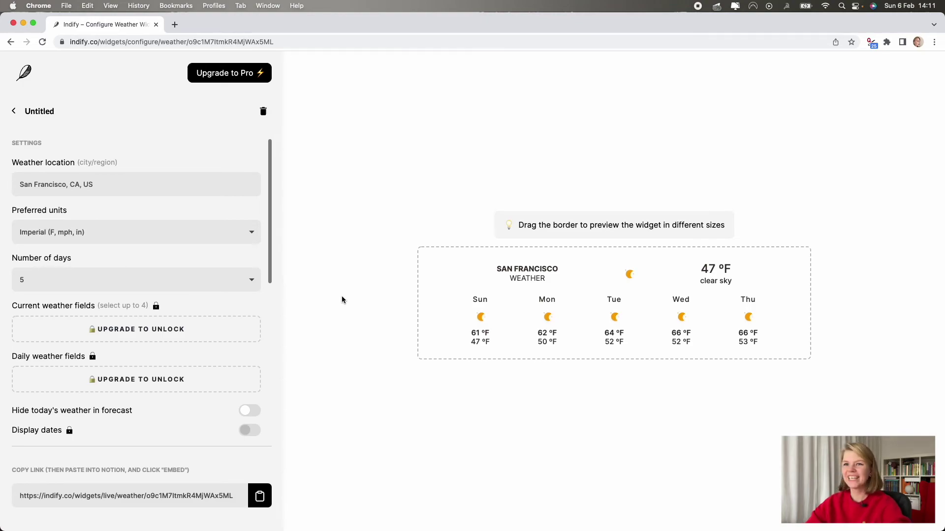
click(148, 186)
triple_click(149, 185)
text(Amste)
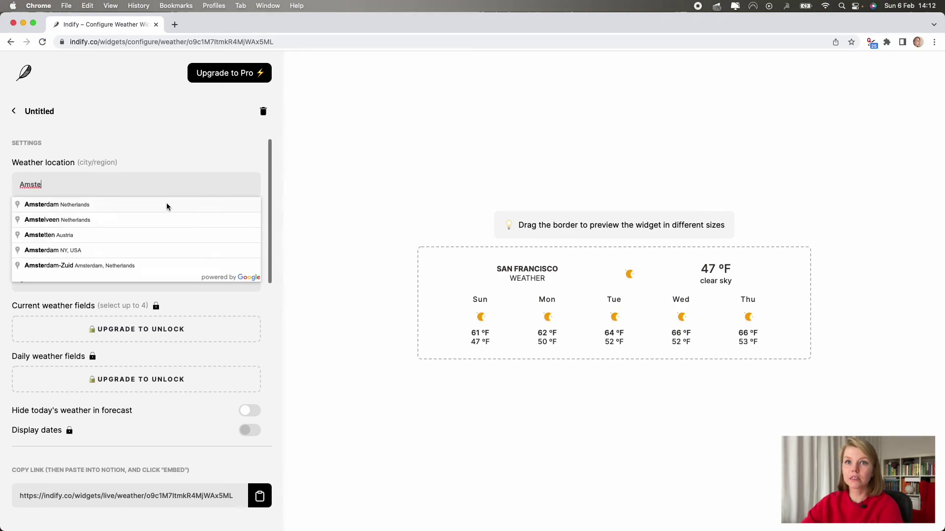
click(167, 206)
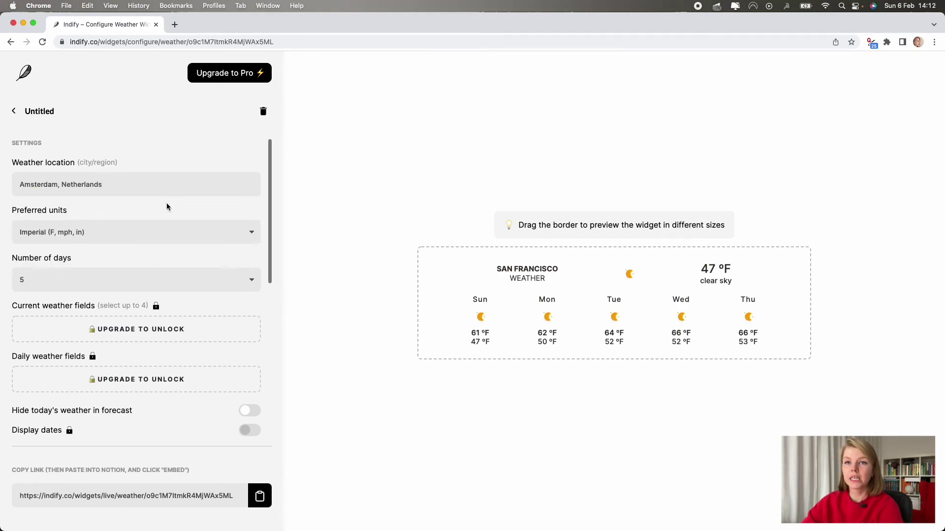
click(220, 237)
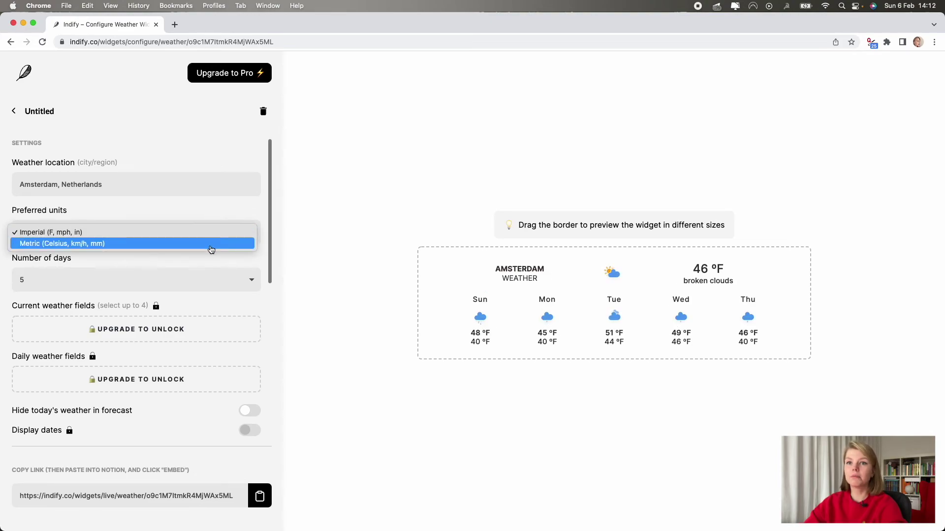
click(211, 243)
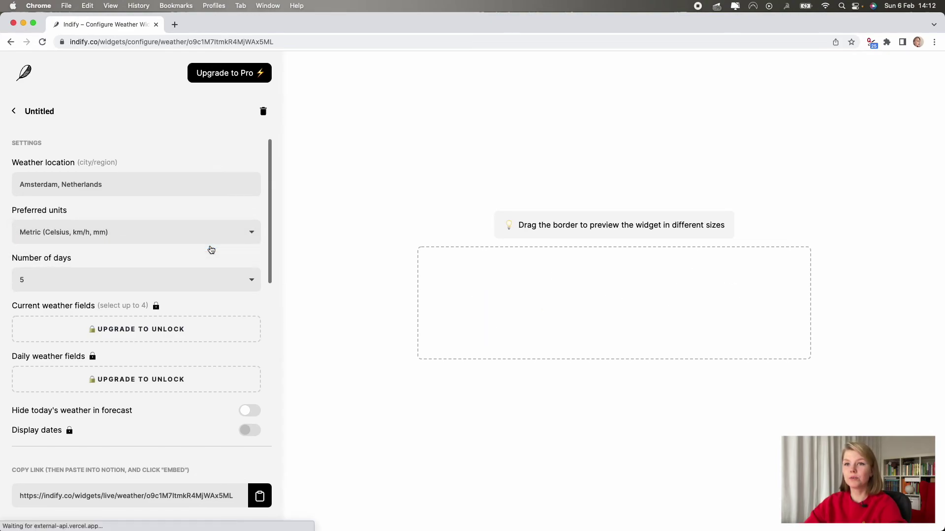
- Set the Weather widget's number of forecast days to 7
click(211, 279)
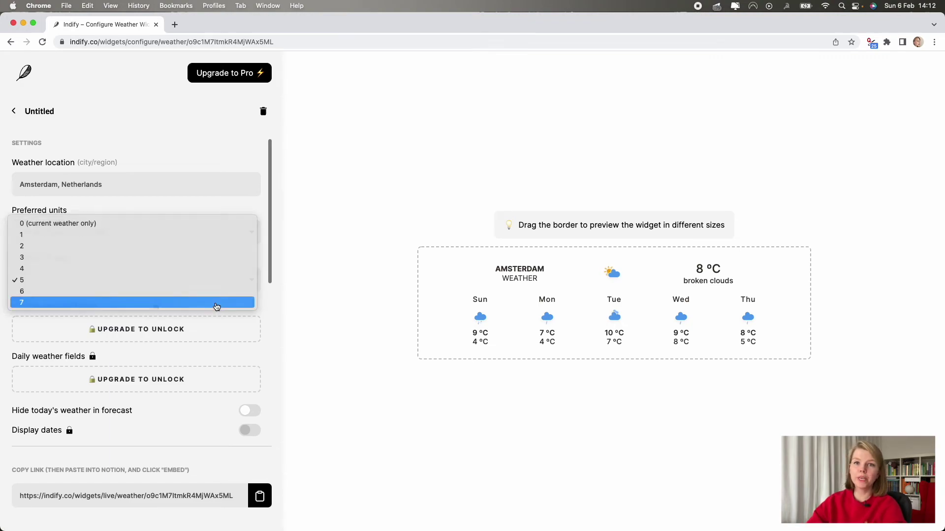
click(243, 303)
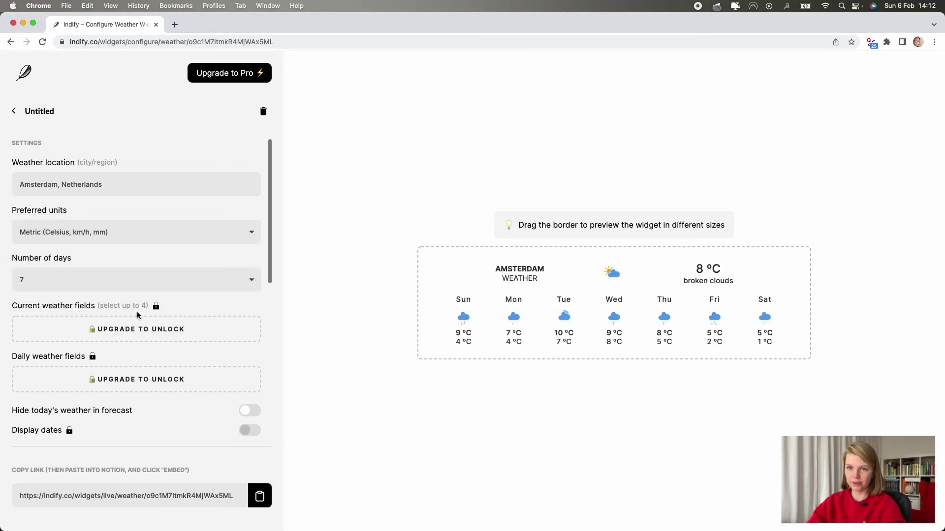
mouse_move(157, 307)
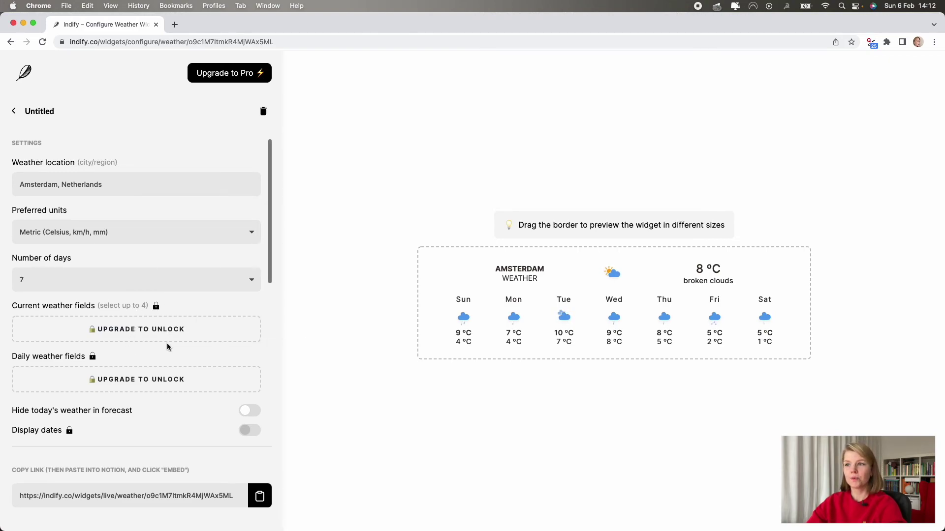
- Try hiding today's weather in the forecast and turning off the animated icons, restoring each setting
scroll(259, 357, down, 3)
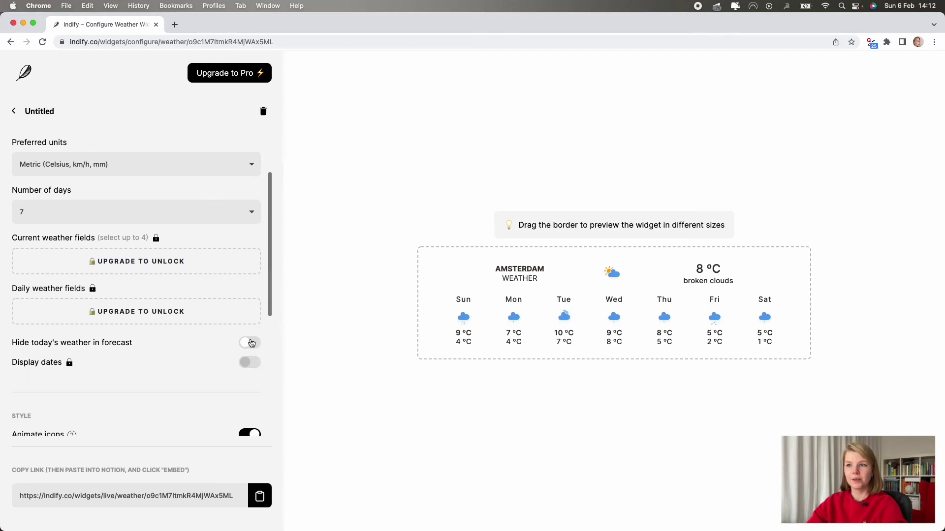
click(250, 343)
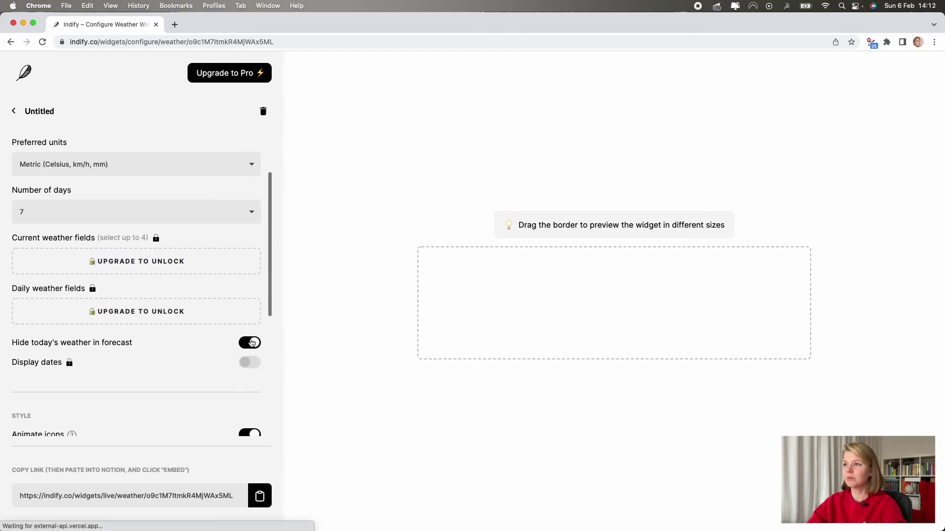
click(251, 343)
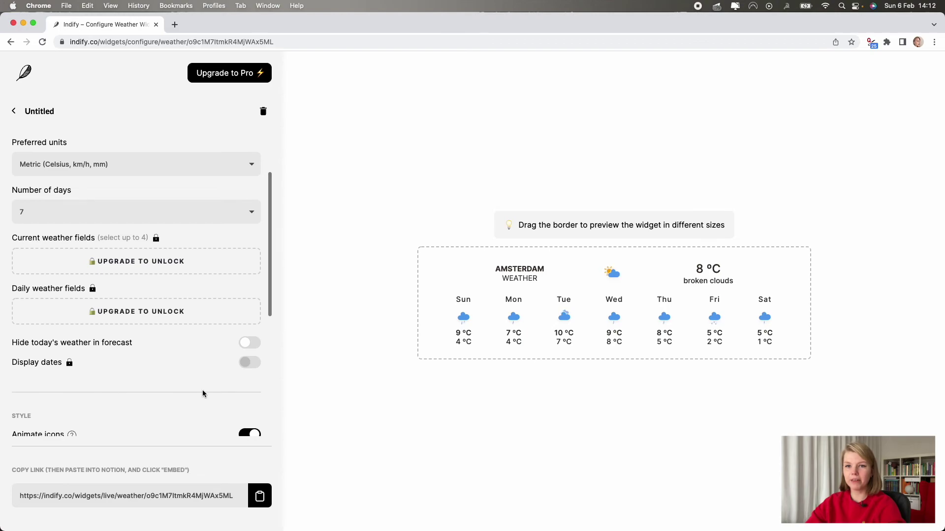
scroll(202, 389, down, 2)
scroll(202, 390, down, 3)
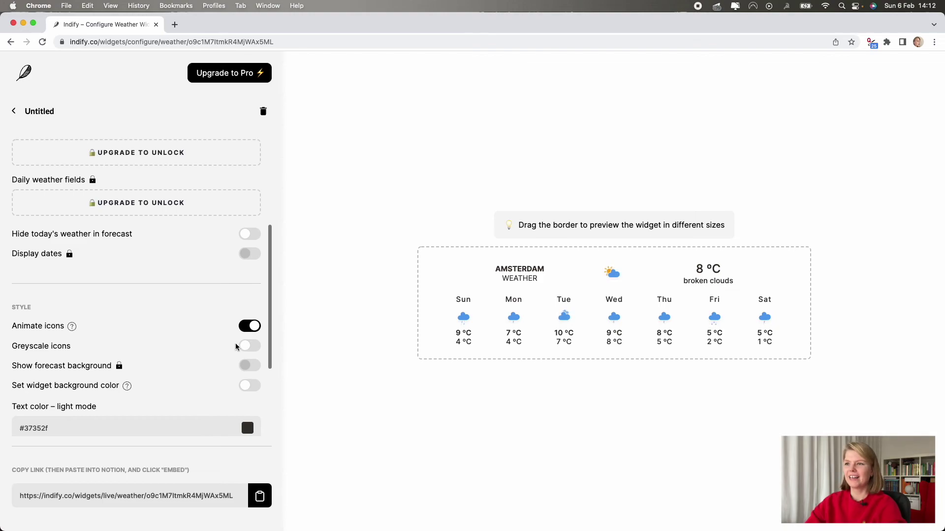
click(247, 328)
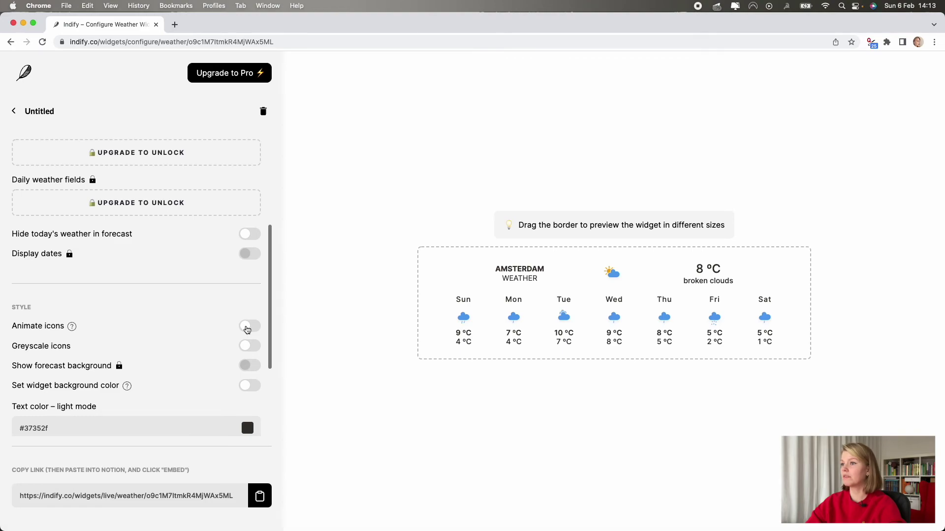
click(247, 328)
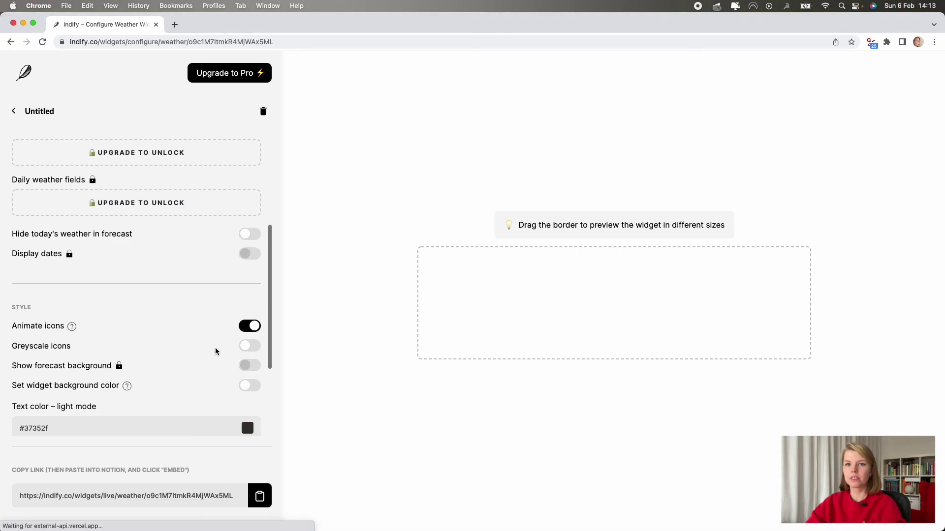
- Turn on greyscale icons and turn off the hover menu for the Weather widget
click(246, 348)
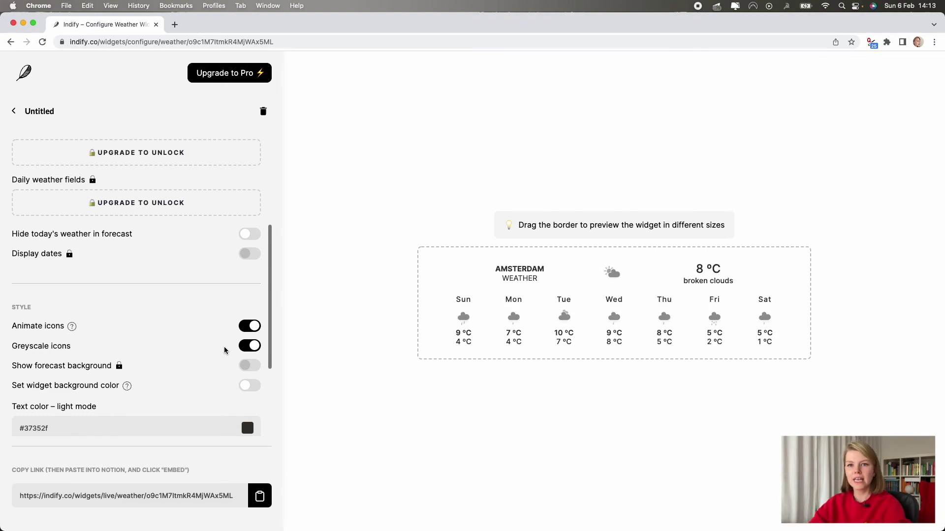
mouse_move(119, 368)
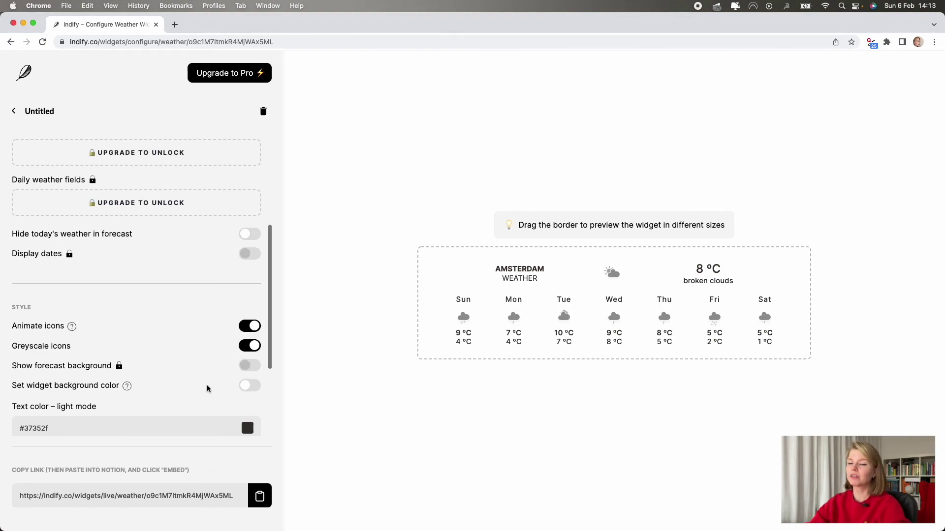
scroll(207, 384, down, 5)
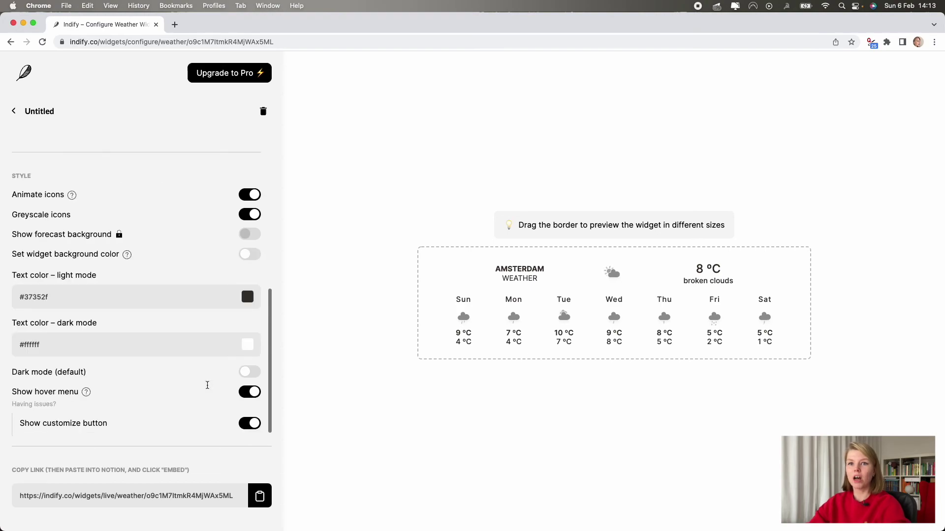
click(251, 387)
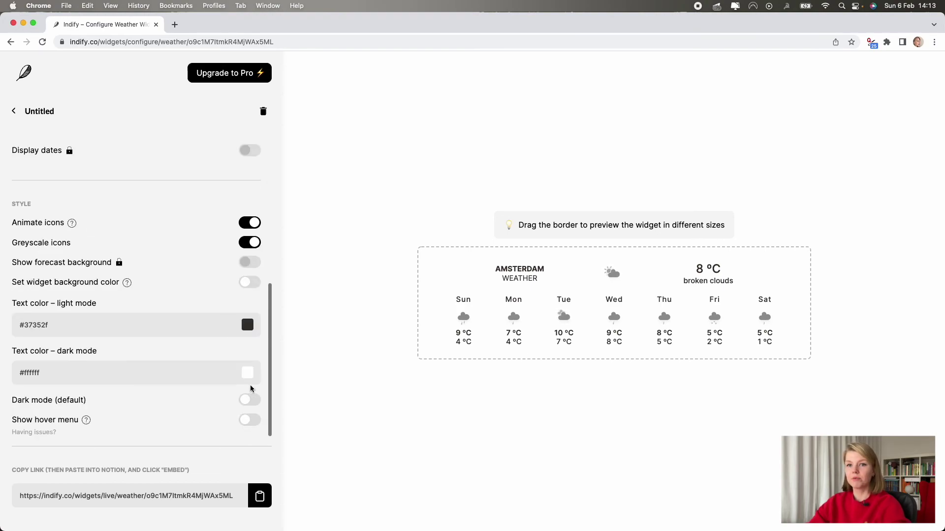
- Copy the untitled weather widget's link and rename the widget as Weather
click(260, 496)
double_click(39, 106)
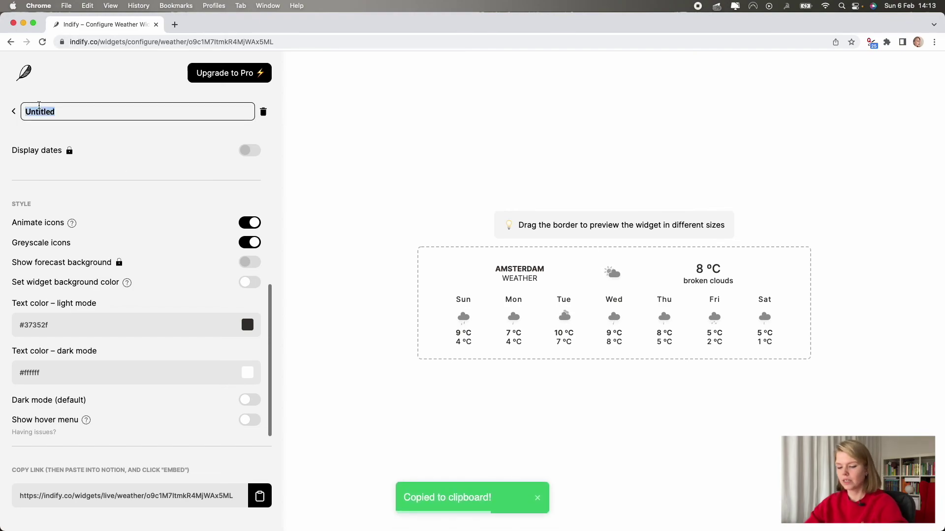
text(Weather)
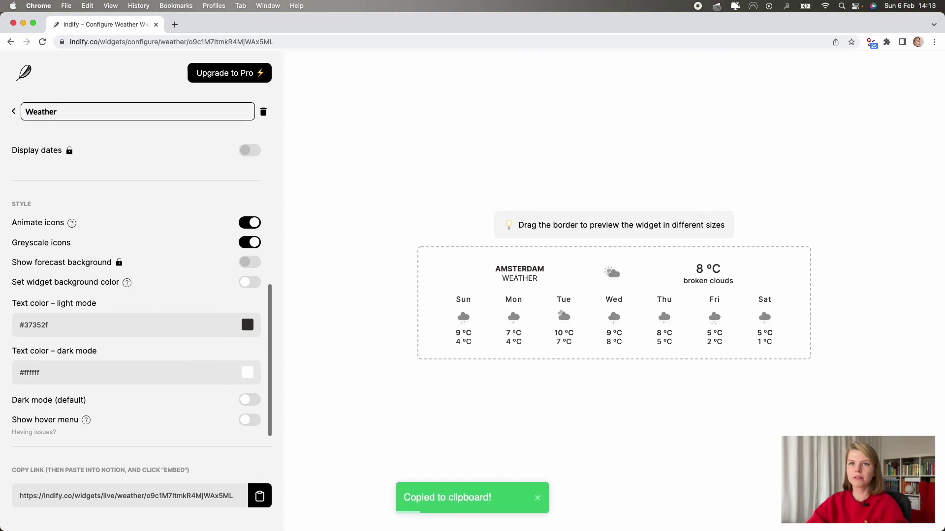
key(Return)
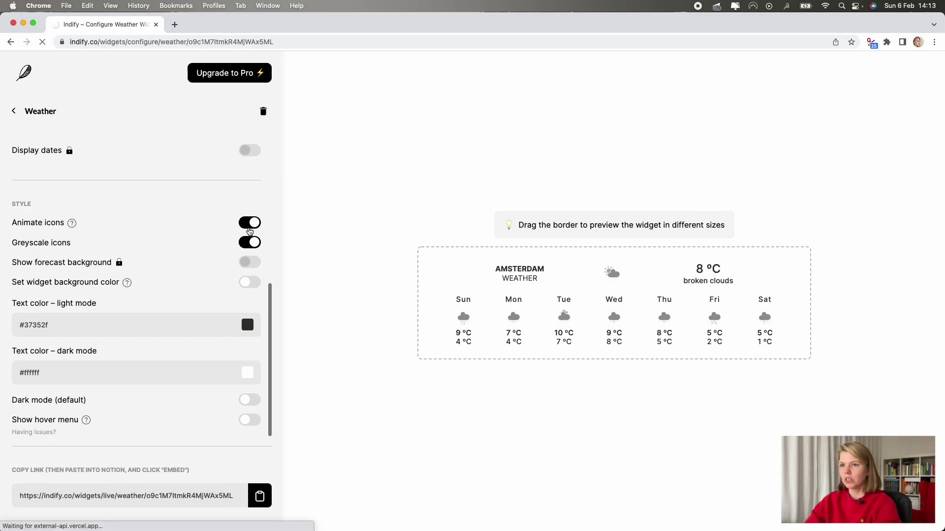
- Switch to Notion and embed the copied weather link below the progress bar and quote on the Widgets demo page
key(super+Tab)
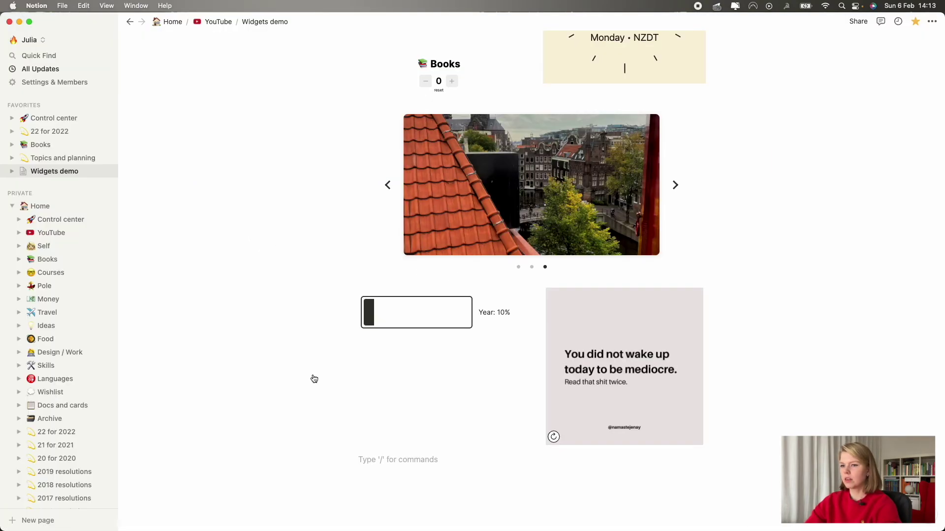
key(super+v)
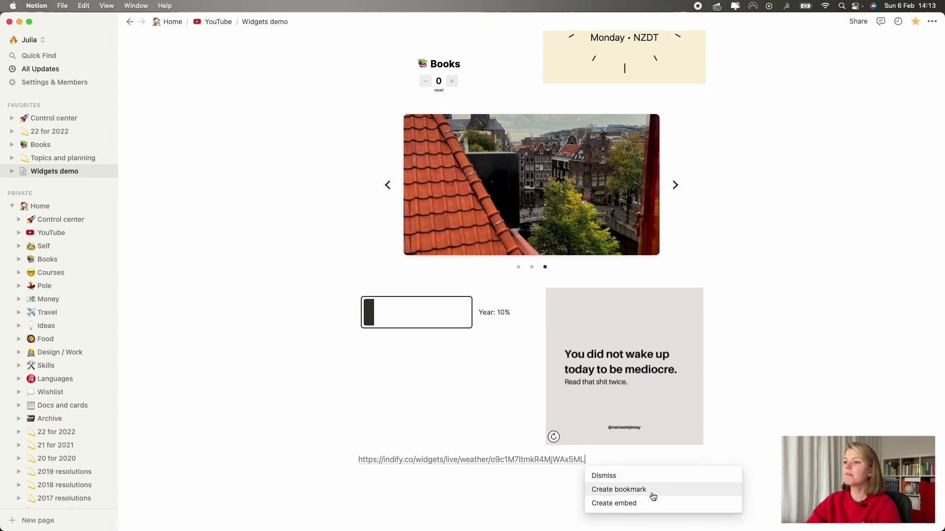
click(644, 502)
scroll(741, 444, down, 3)
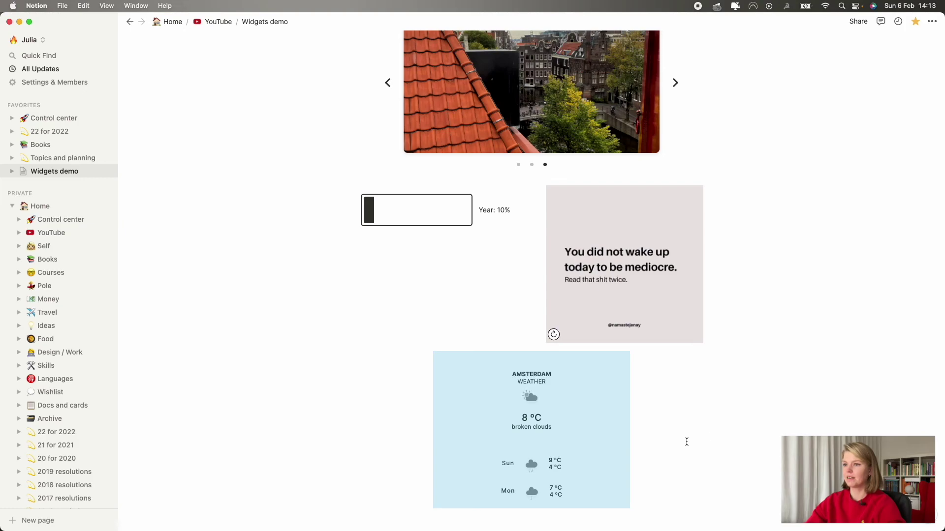
- Resize the weather embed to be narrower and taller so that it fits the whole seven-day forecast
scroll(687, 438, down, 1)
drag(626, 406, 590, 403)
scroll(545, 426, down, 10)
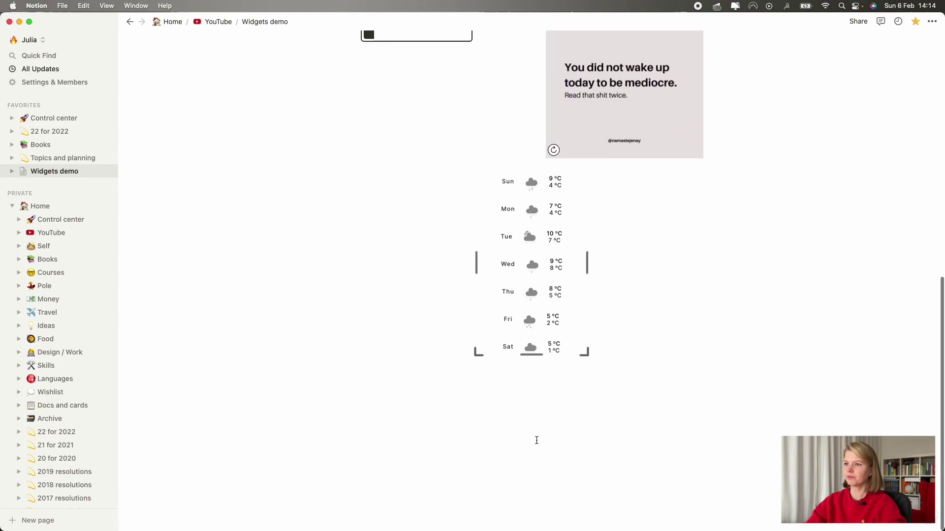
scroll(576, 342, up, 5)
scroll(576, 341, down, 5)
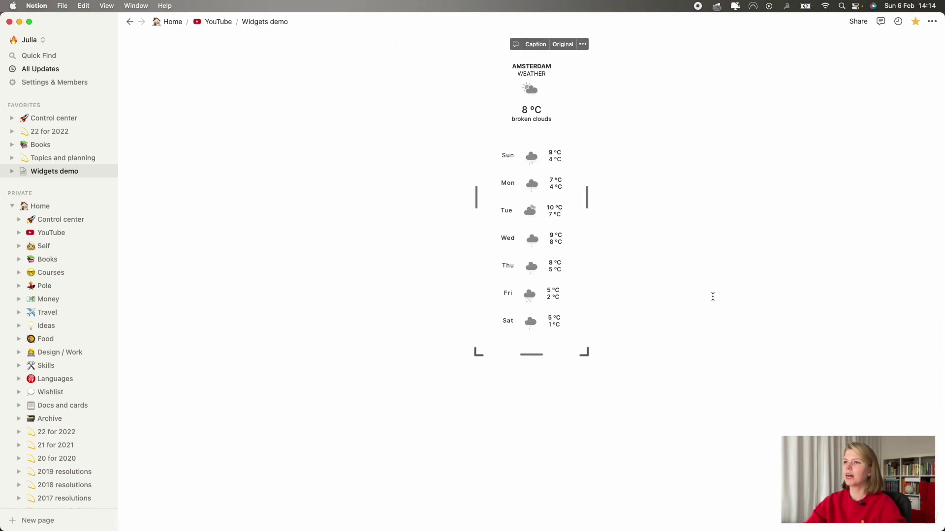
- Move the weather embed into a left column at the top of the page and place the clock beneath the Books counter
scroll(707, 322, up, 10)
drag(440, 329, 301, 80)
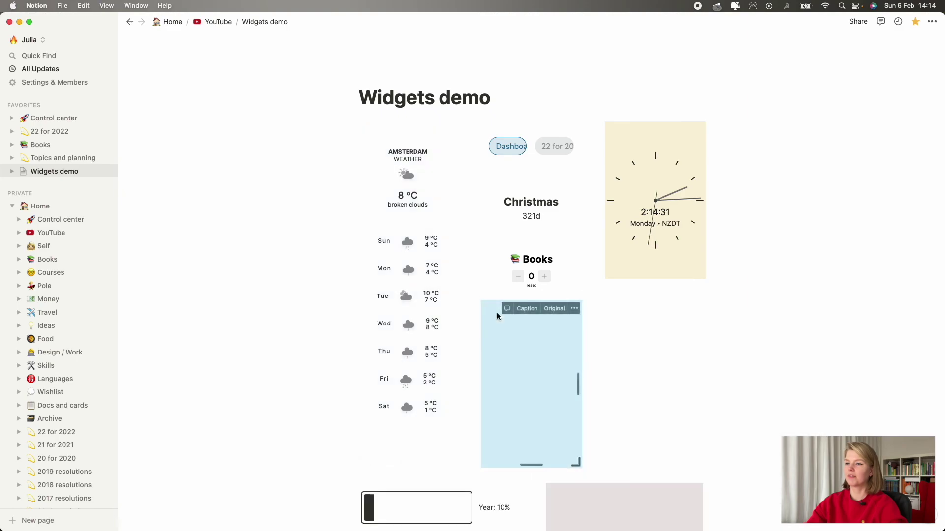
drag(471, 310, 618, 431)
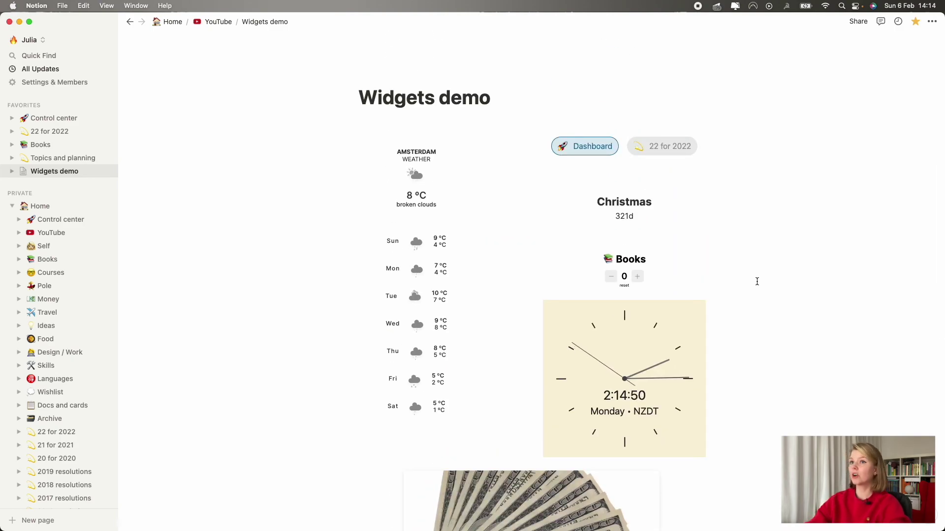
- Review the Widgets demo page layout, and switch to Indify in Chrome to look over My Widgets and Explore Widgets
scroll(756, 282, down, 3)
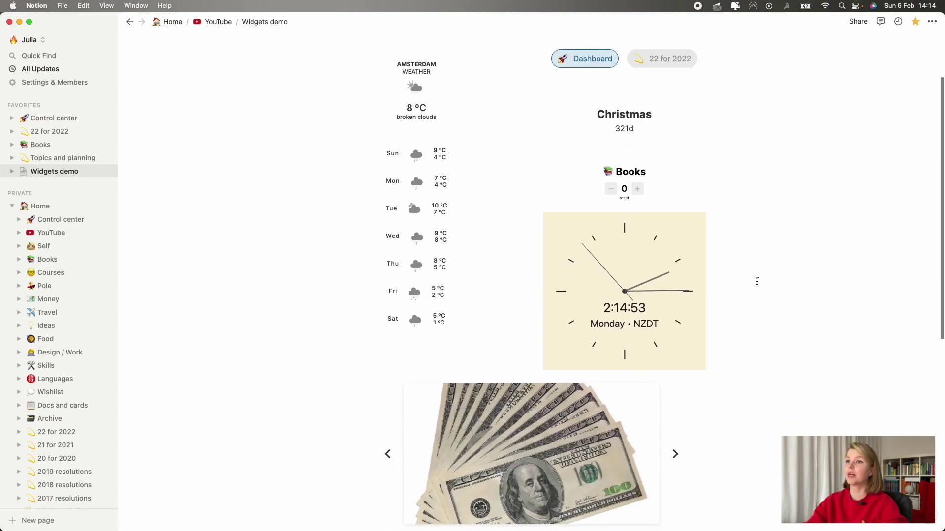
scroll(756, 281, up, 3)
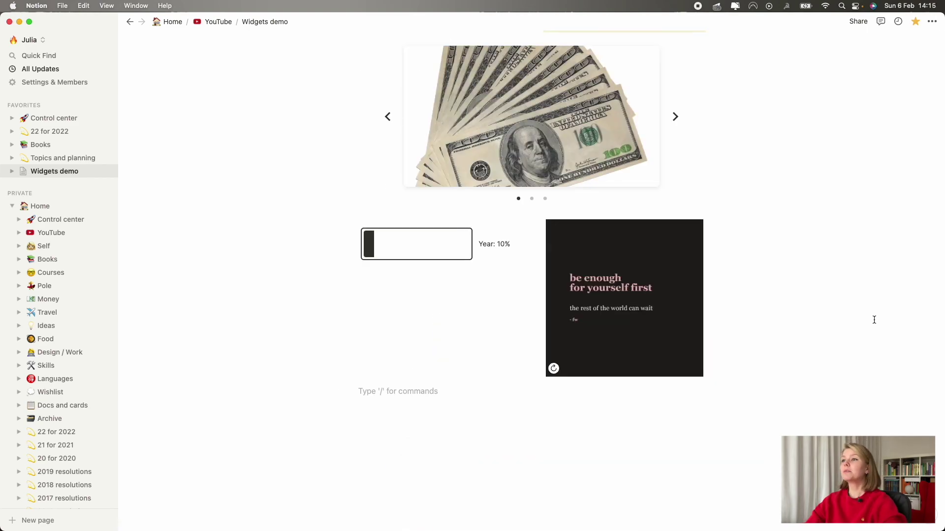
scroll(825, 310, up, 10)
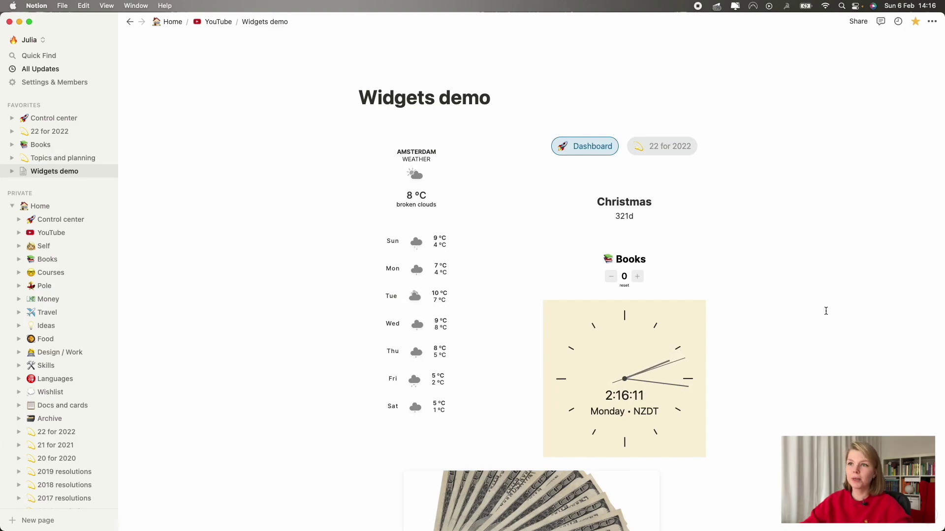
key(super+Tab)
scroll(822, 313, down, 1)
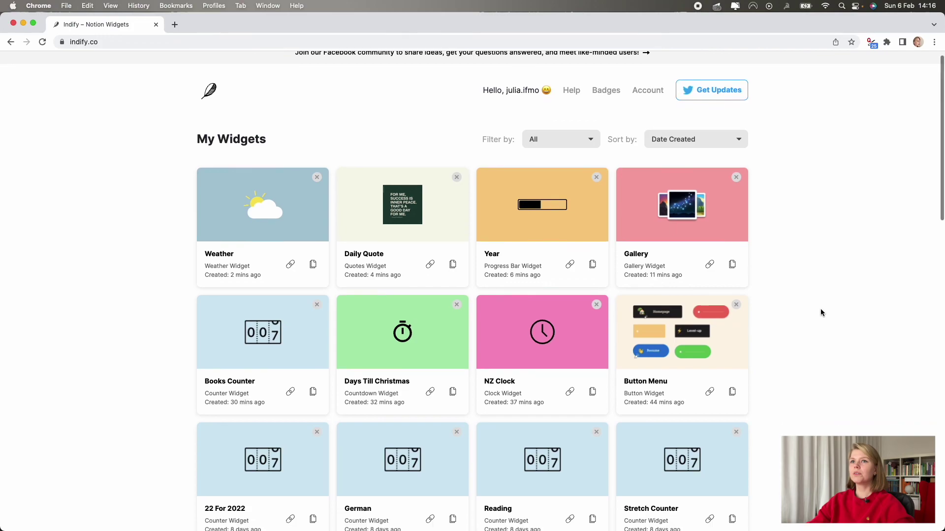
scroll(821, 313, down, 2)
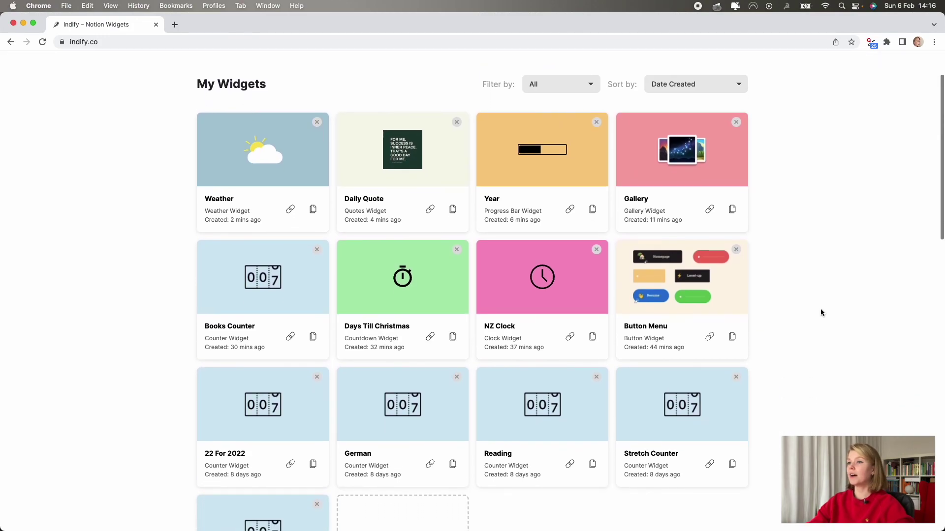
scroll(821, 313, down, 5)
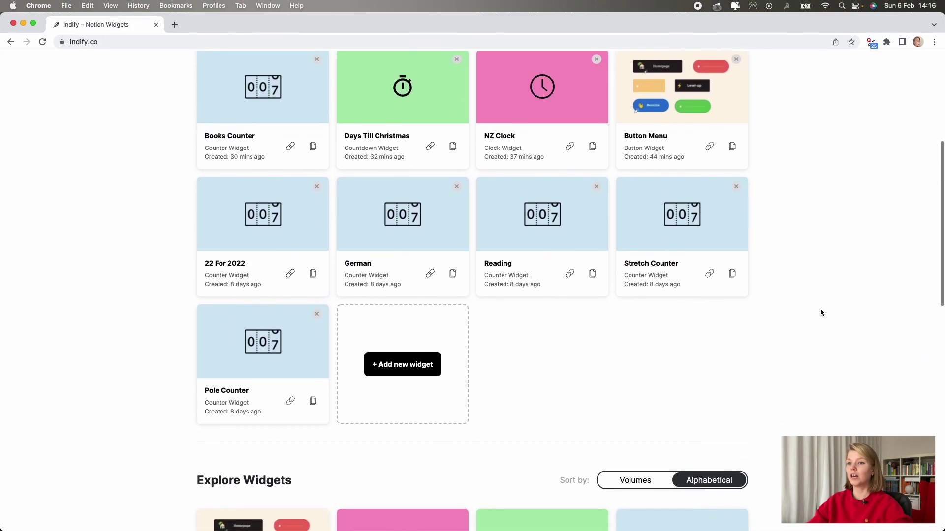
scroll(821, 313, down, 8)
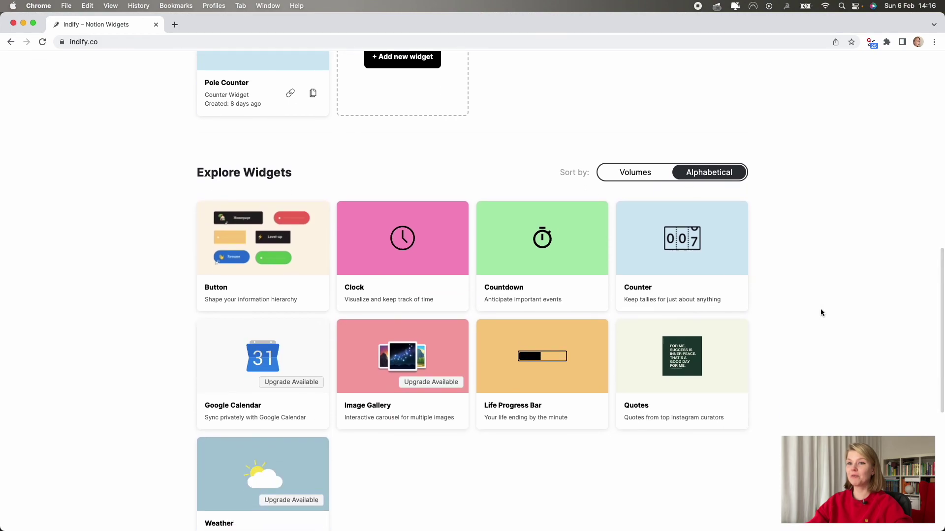
scroll(819, 311, down, 1)
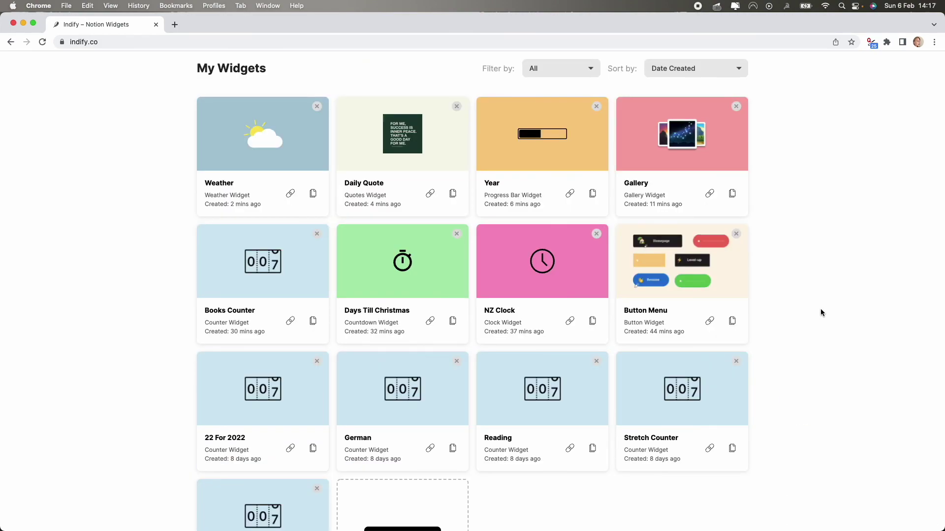